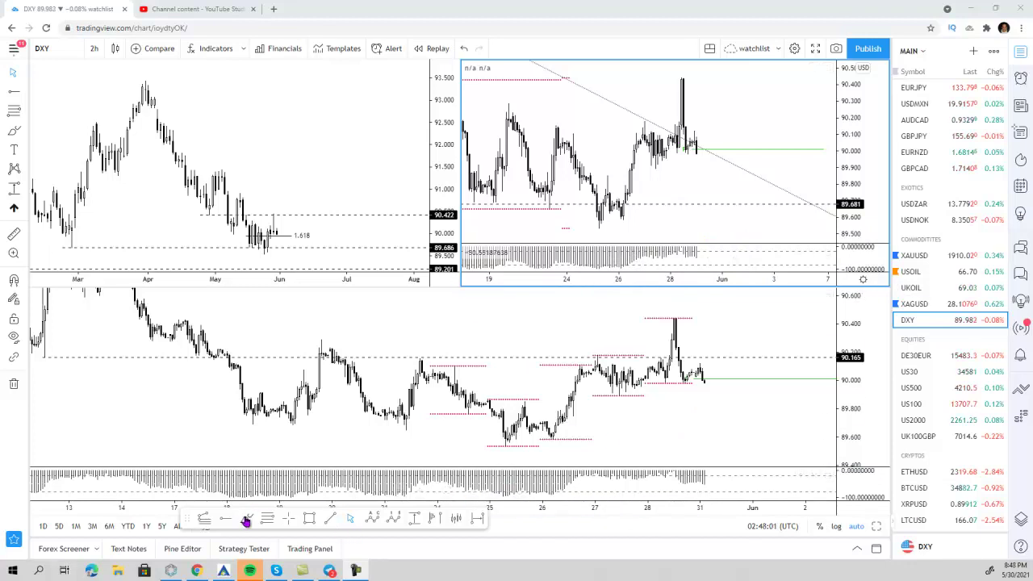
# Step: Highlight the latest candles and the nearby earlier low on the daily chart with brush strokes, erasing each mark
pyautogui.click(245, 521)
pyautogui.moveTo(271, 78)
pyautogui.mouseDown()
pyautogui.moveTo(268, 199)
pyautogui.moveTo(244, 166)
pyautogui.moveTo(303, 174)
pyautogui.mouseUp()
pyautogui.press('Delete')
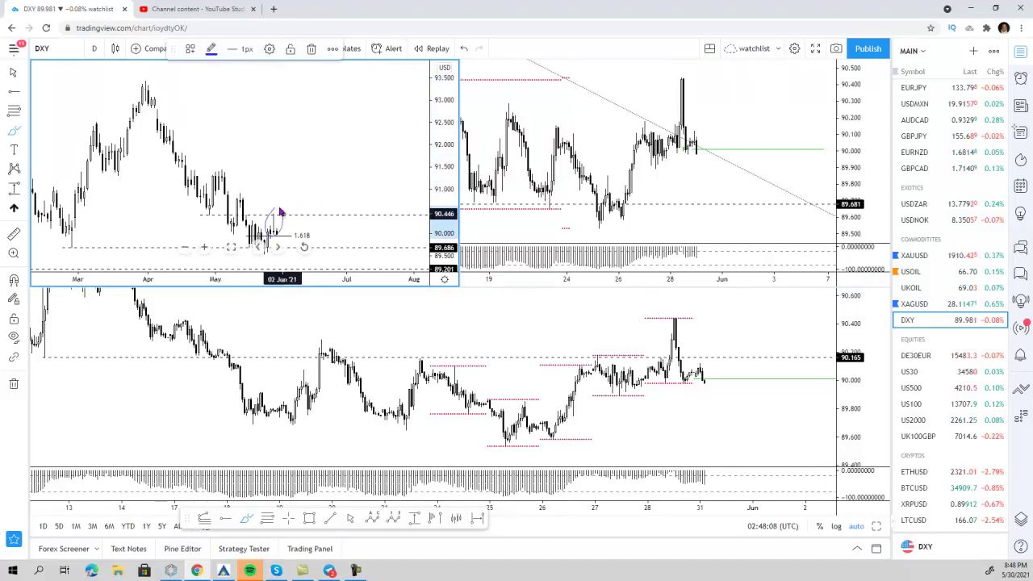
pyautogui.scroll(3, 300, 177)
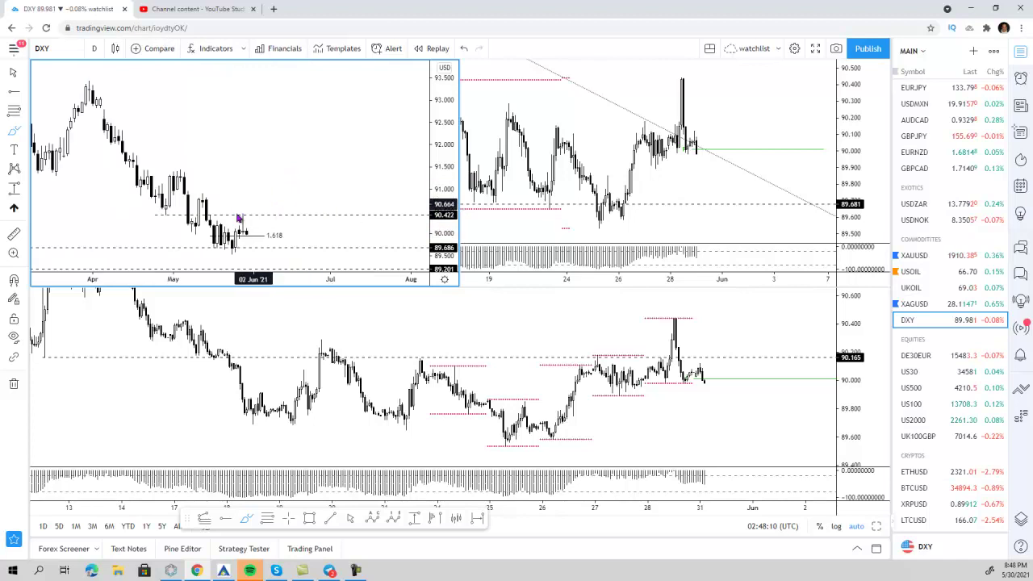
pyautogui.moveTo(165, 210)
pyautogui.mouseDown()
pyautogui.moveTo(193, 227)
pyautogui.moveTo(247, 212)
pyautogui.moveTo(154, 216)
pyautogui.mouseUp()
pyautogui.press('Delete')
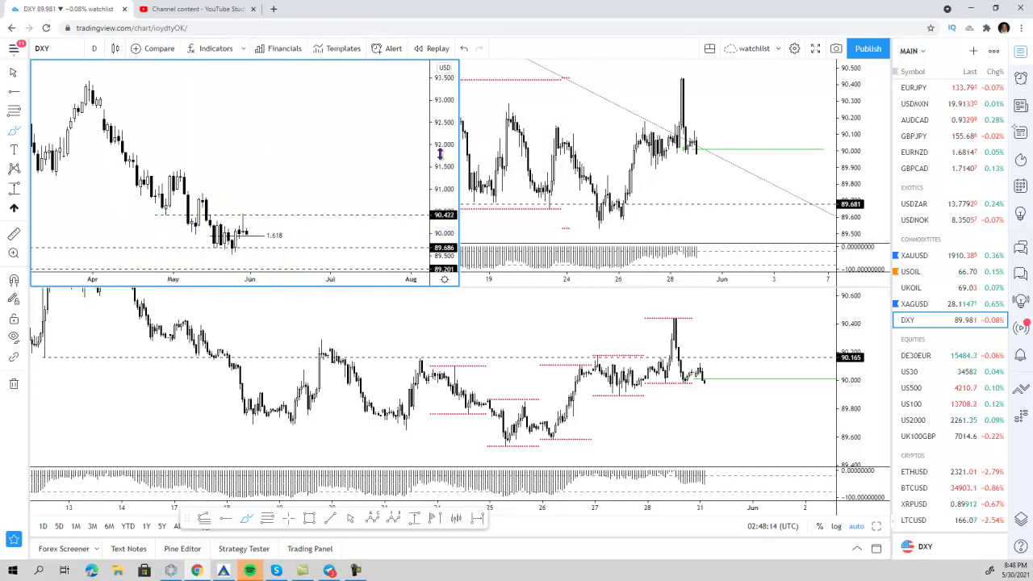
# Step: Enlarge the recent March to June candles on the daily chart and reset its price scale to fit
pyautogui.scroll(2, 396, 144)
pyautogui.moveTo(237, 153); pyautogui.dragTo(307, 108)
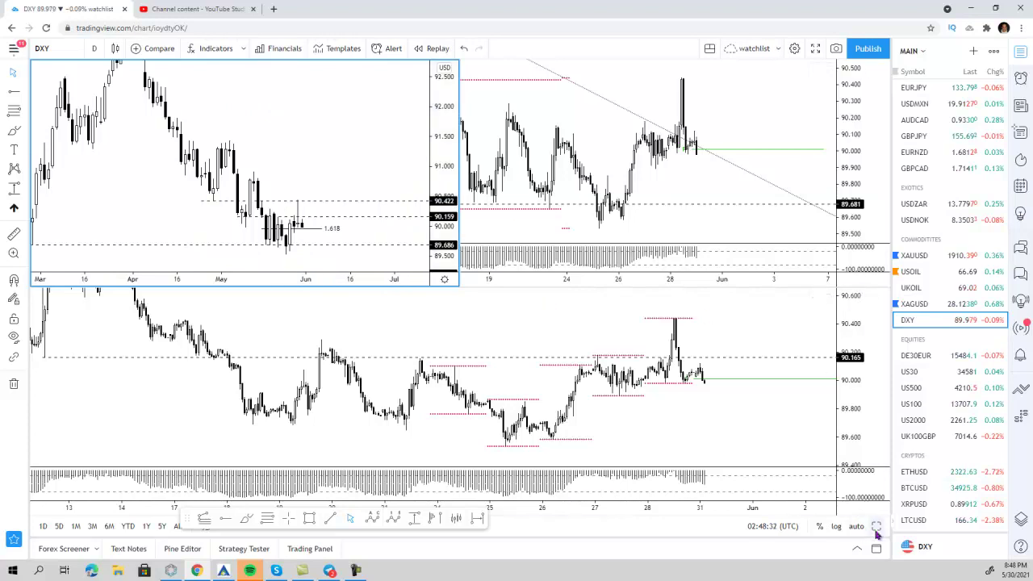
pyautogui.moveTo(289, 151); pyautogui.dragTo(313, 171)
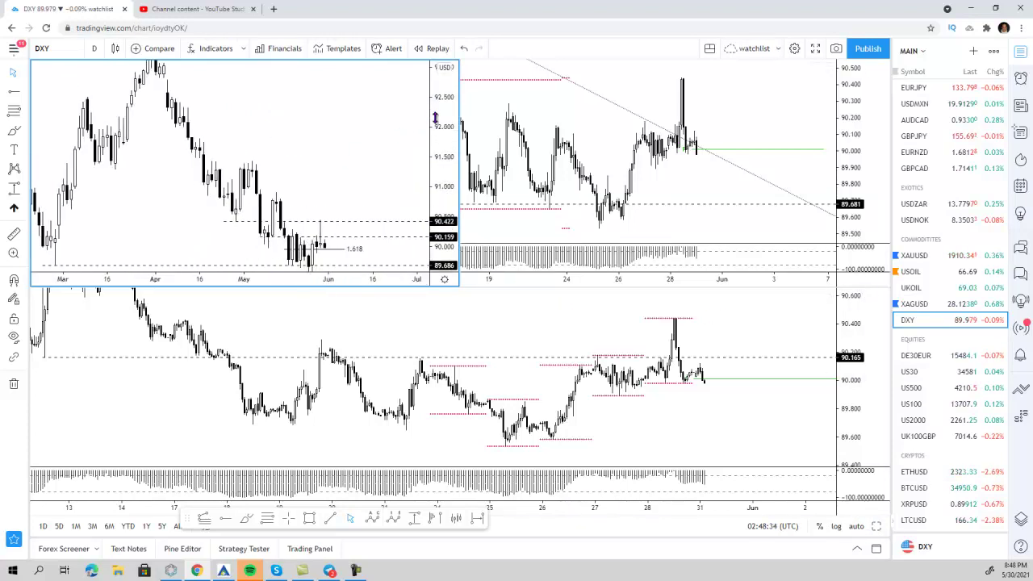
pyautogui.doubleClick(434, 119)
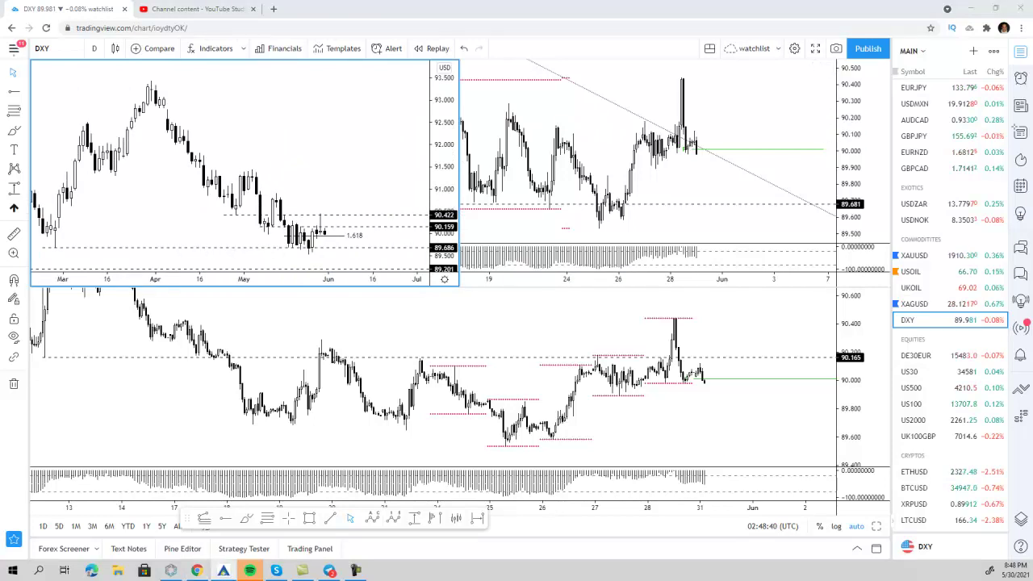
# Step: Bring the trading terminal over to view the EURUSD H1 chart and open positions, and move it back off screen
pyautogui.moveTo(0, 8); pyautogui.dragTo(93, 10)
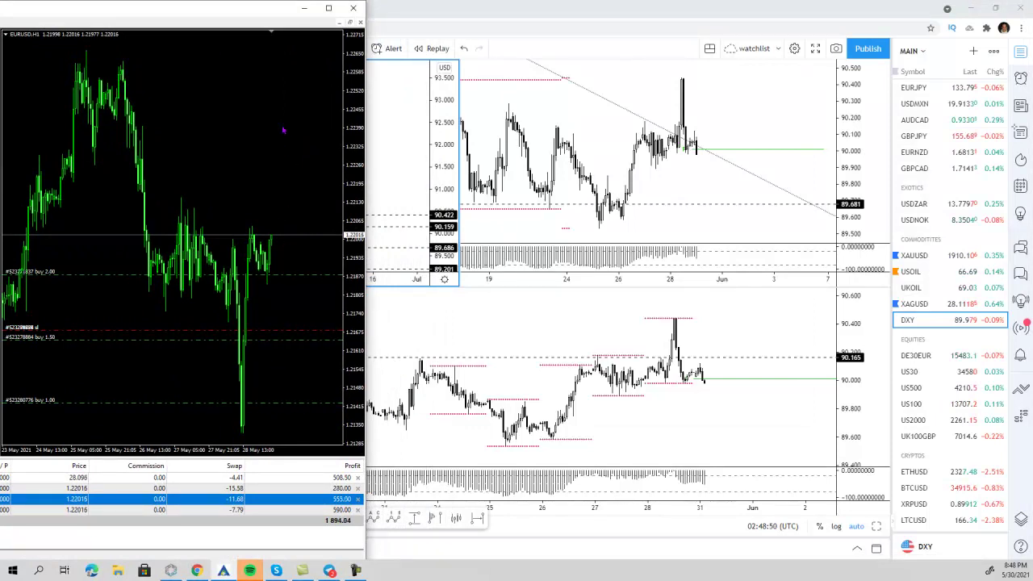
pyautogui.moveTo(232, 17); pyautogui.dragTo(0, 12)
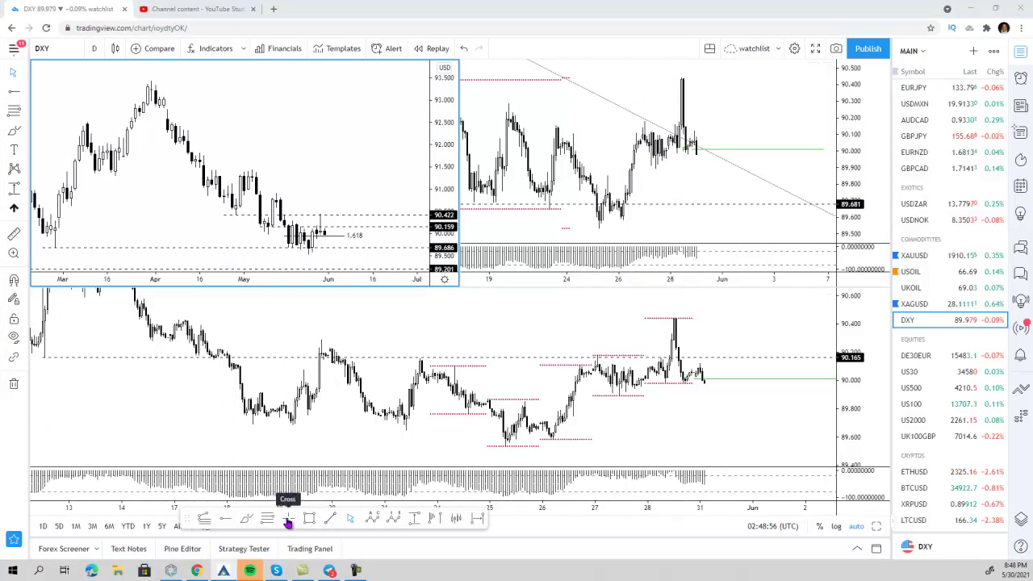
# Step: Sketch a rising brush line under the late-May lows on the 2-hour chart and erase it
pyautogui.click(246, 518)
pyautogui.click(655, 176)
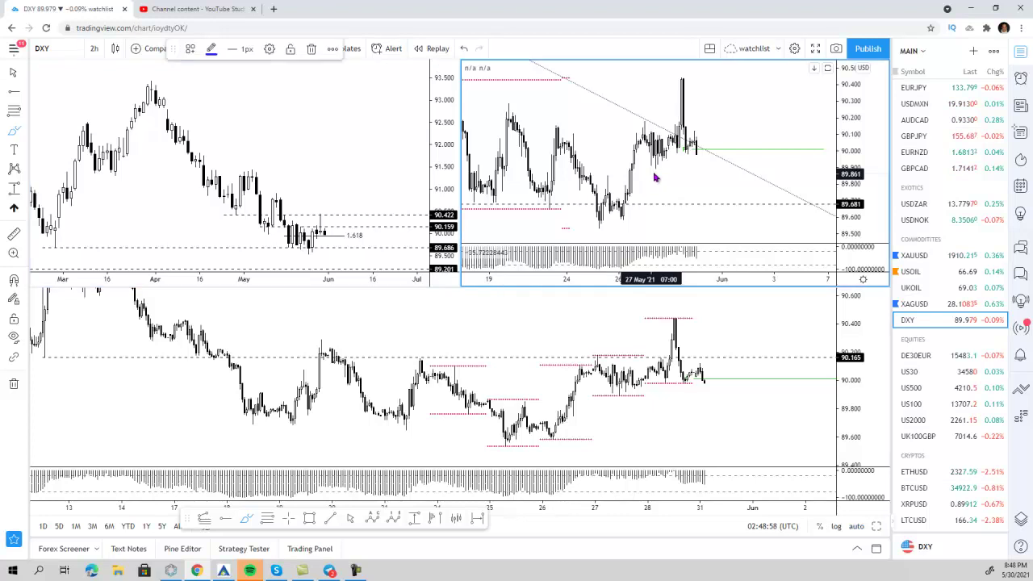
pyautogui.click(701, 150)
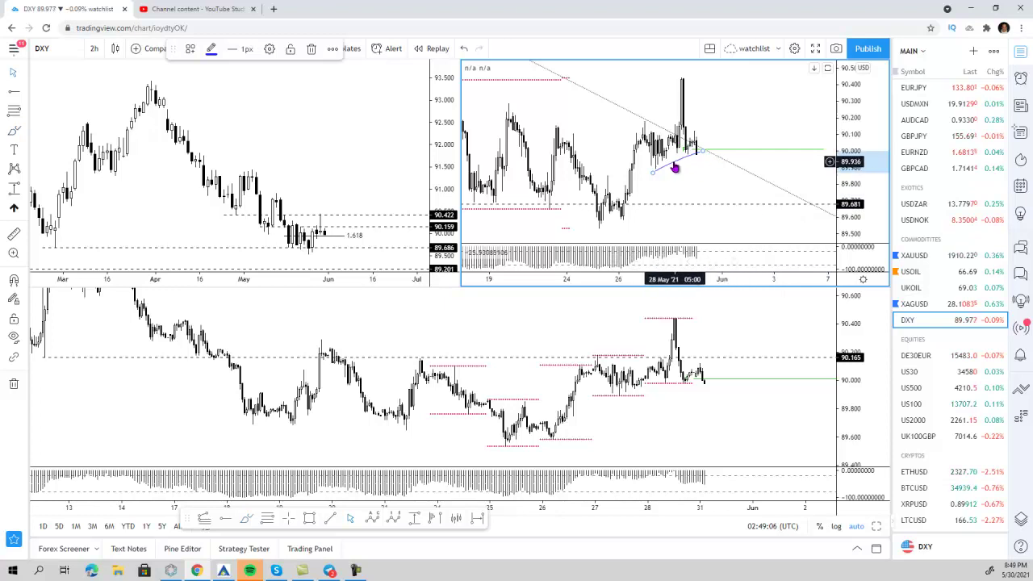
pyautogui.press('Delete')
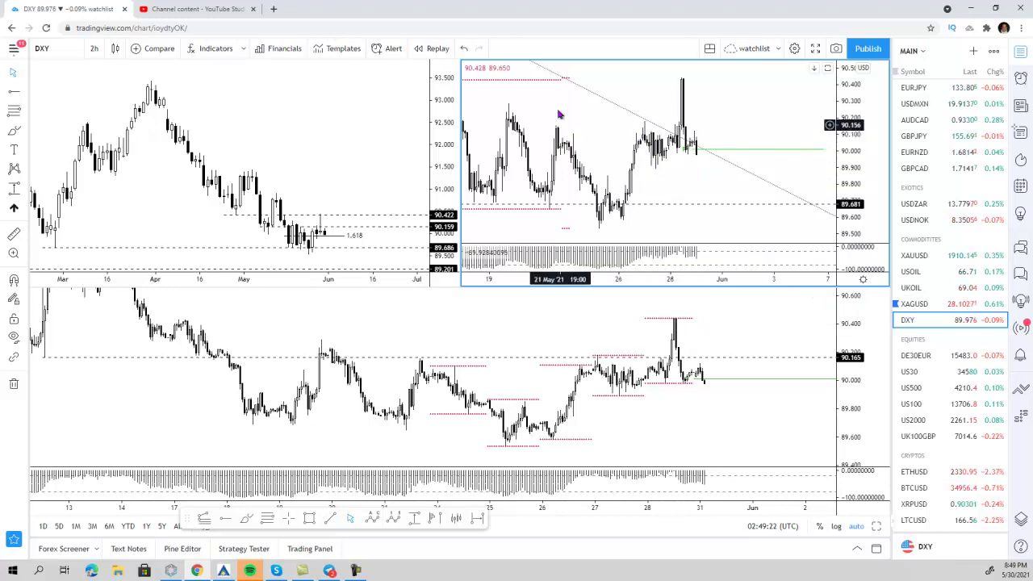
# Step: Maximize the 2-hour chart and sketch a rising brush line from beneath the 27 May lows past the latest candle
pyautogui.rightClick(766, 101)
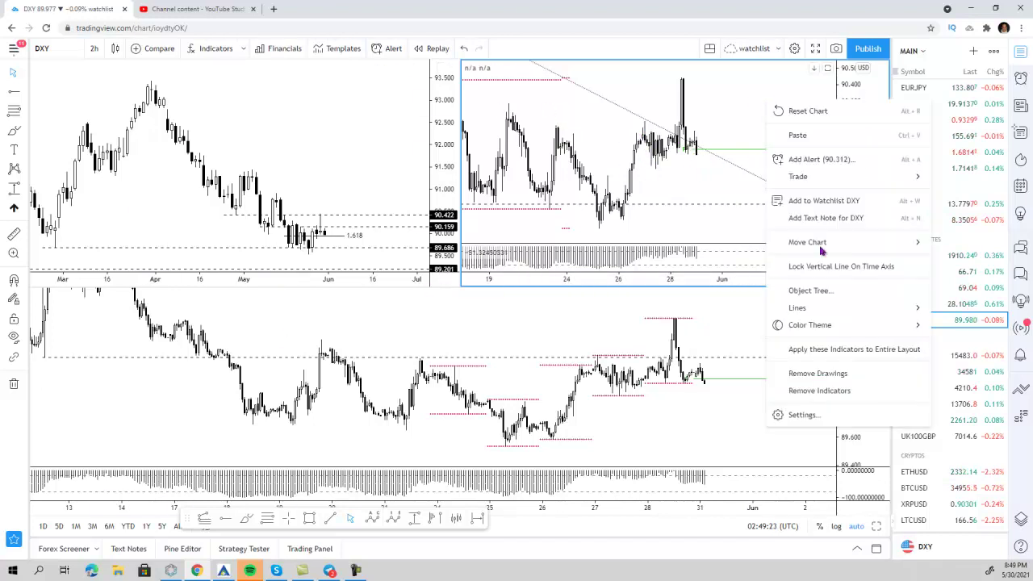
pyautogui.click(877, 529)
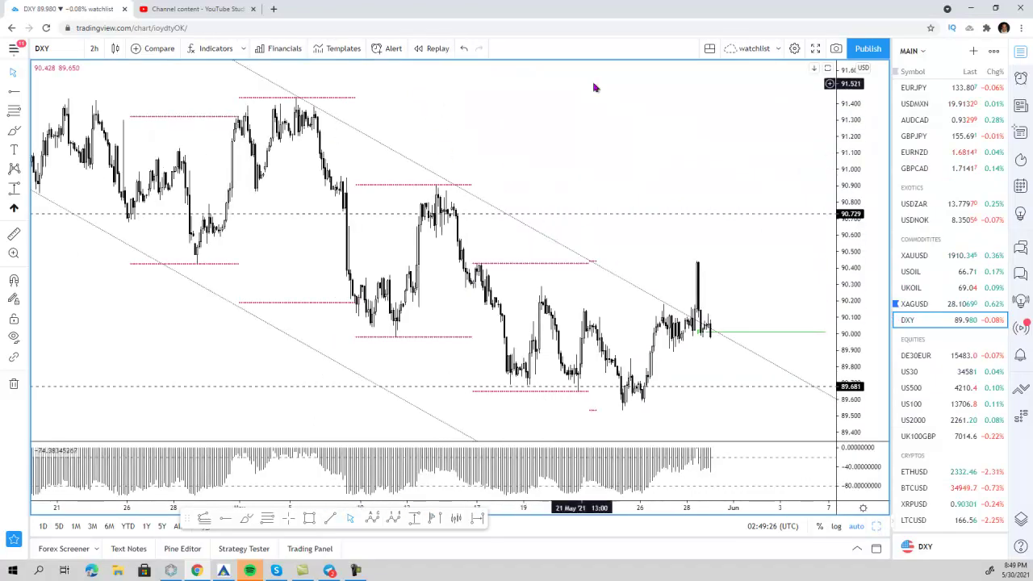
pyautogui.click(12, 133)
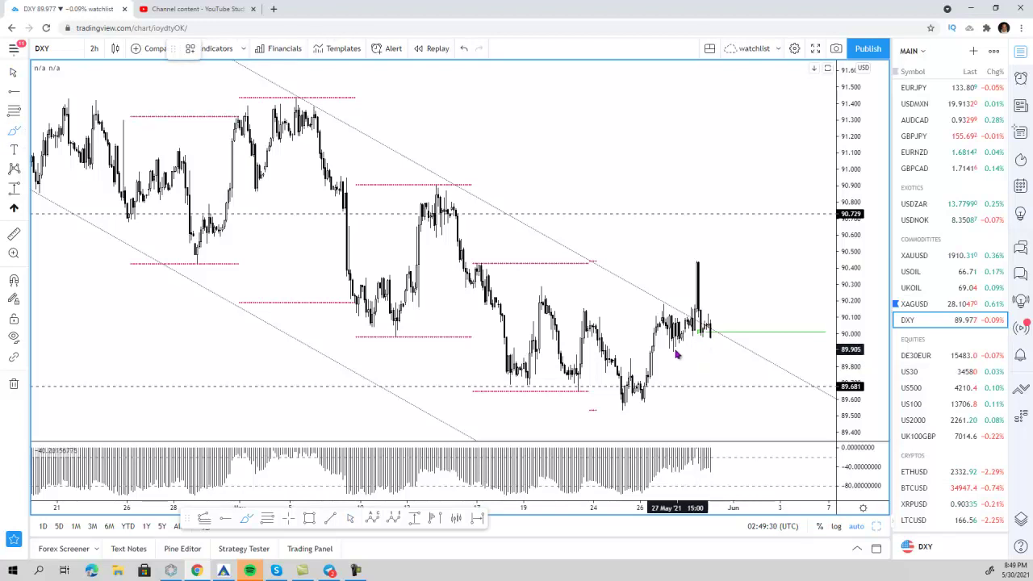
pyautogui.moveTo(669, 355); pyautogui.dragTo(732, 328)
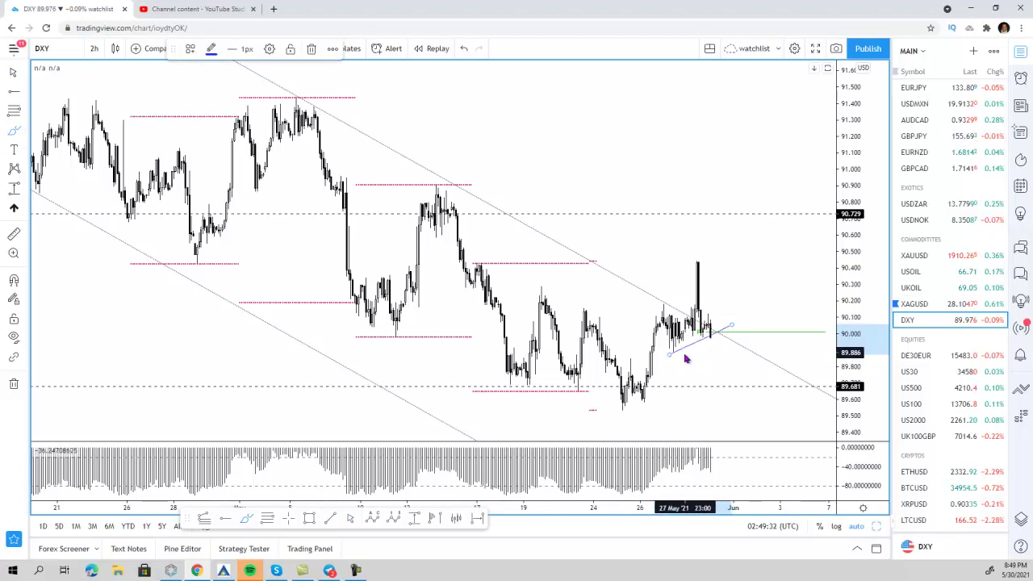
# Step: Mark the area after the latest spike and the 25–26 May lows with brush strokes, erasing each mark
pyautogui.moveTo(706, 235)
pyautogui.mouseDown()
pyautogui.moveTo(706, 287)
pyautogui.moveTo(690, 298)
pyautogui.moveTo(731, 295)
pyautogui.mouseUp()
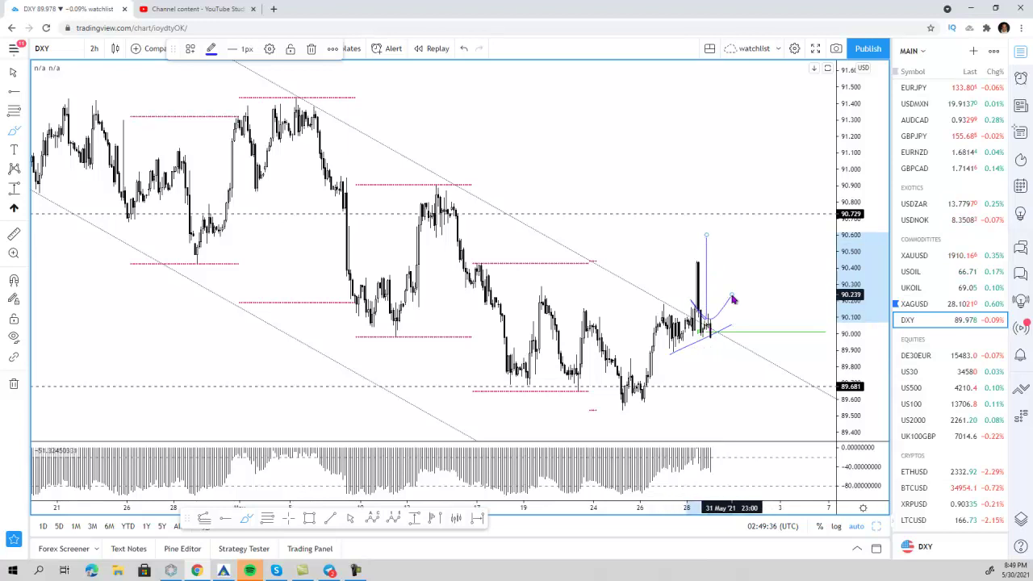
pyautogui.press('Delete')
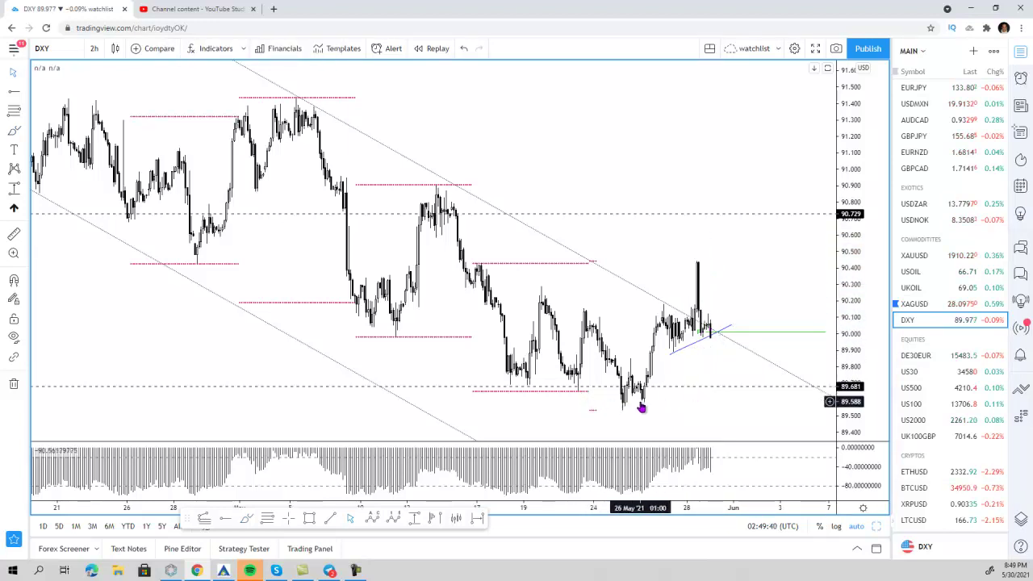
pyautogui.click(13, 132)
pyautogui.moveTo(606, 403); pyautogui.dragTo(716, 409)
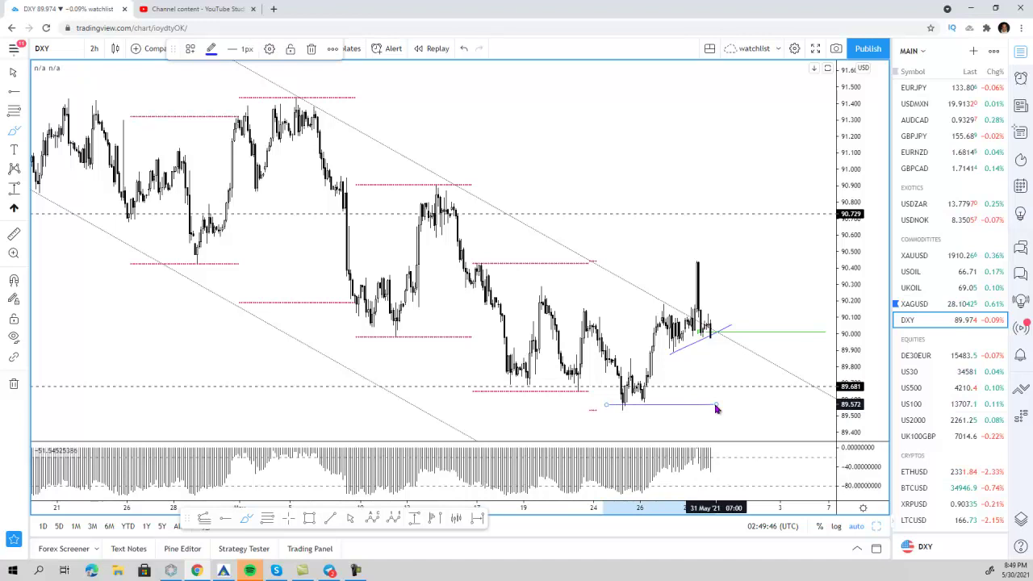
pyautogui.press('Delete')
# Step: Measure the price range from the latest candle on 31 May down to the 25 May low
pyautogui.click(423, 518)
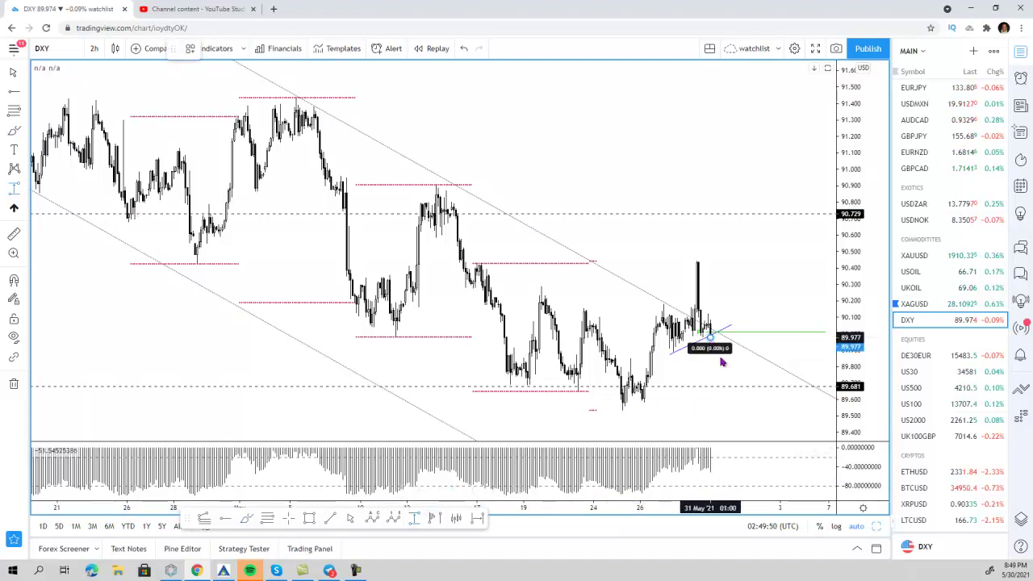
pyautogui.click(621, 410)
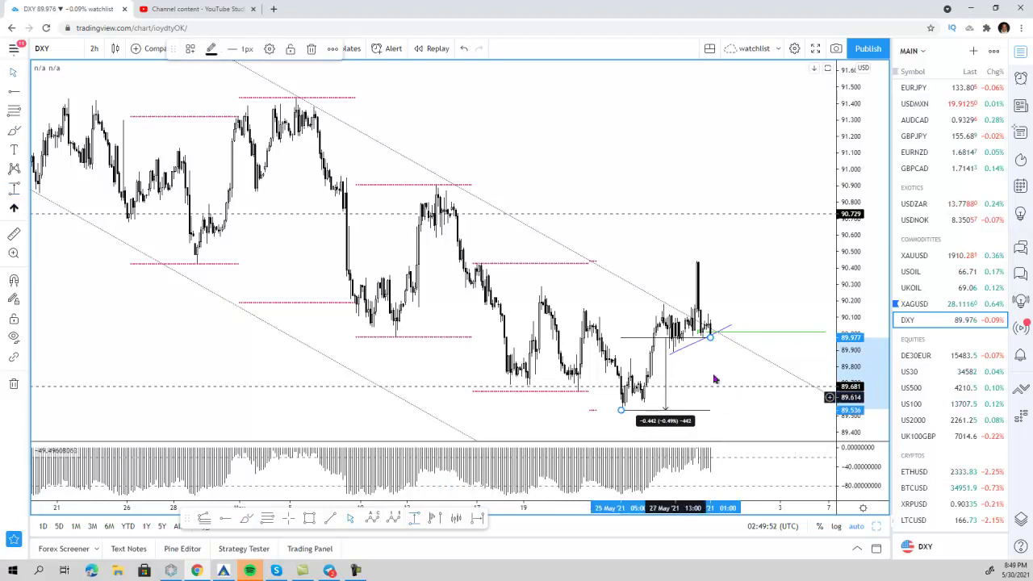
pyautogui.click(779, 248)
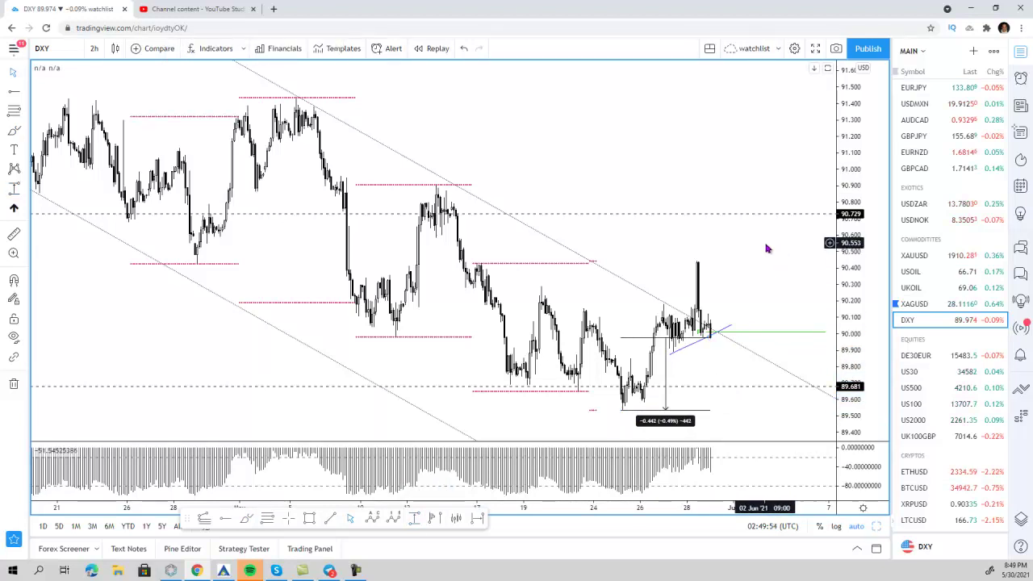
pyautogui.rightClick(785, 248)
pyautogui.click(713, 358)
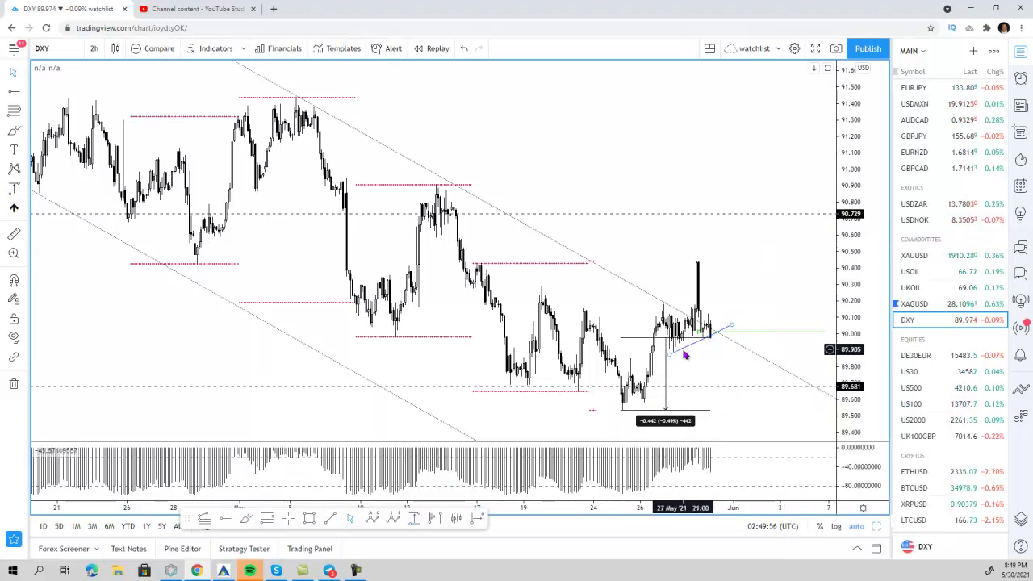
# Step: Delete the rising brush line and the price range measurement from the 2-hour chart
pyautogui.click(683, 349)
pyautogui.press('Delete')
pyautogui.click(690, 338)
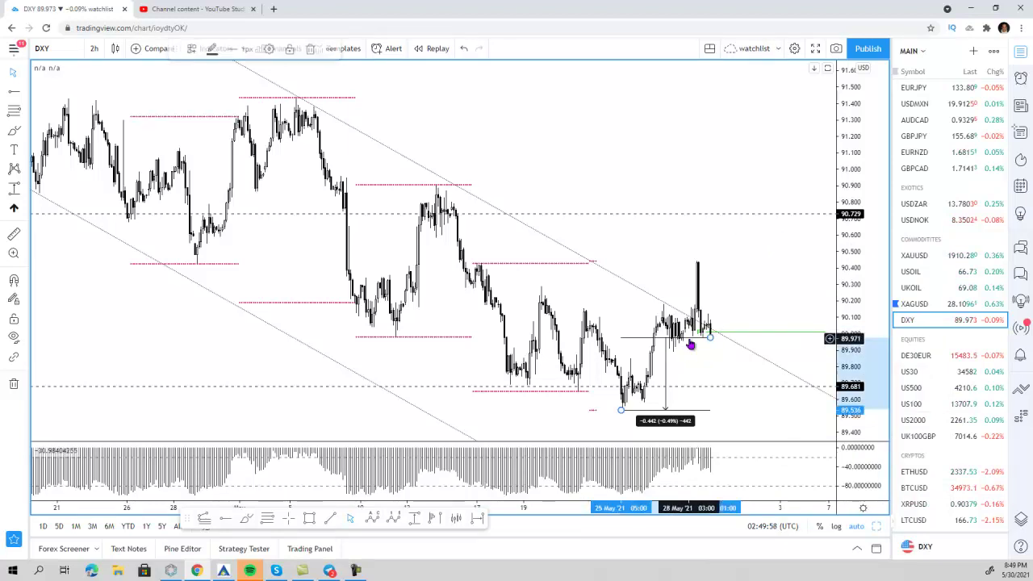
pyautogui.press('Delete')
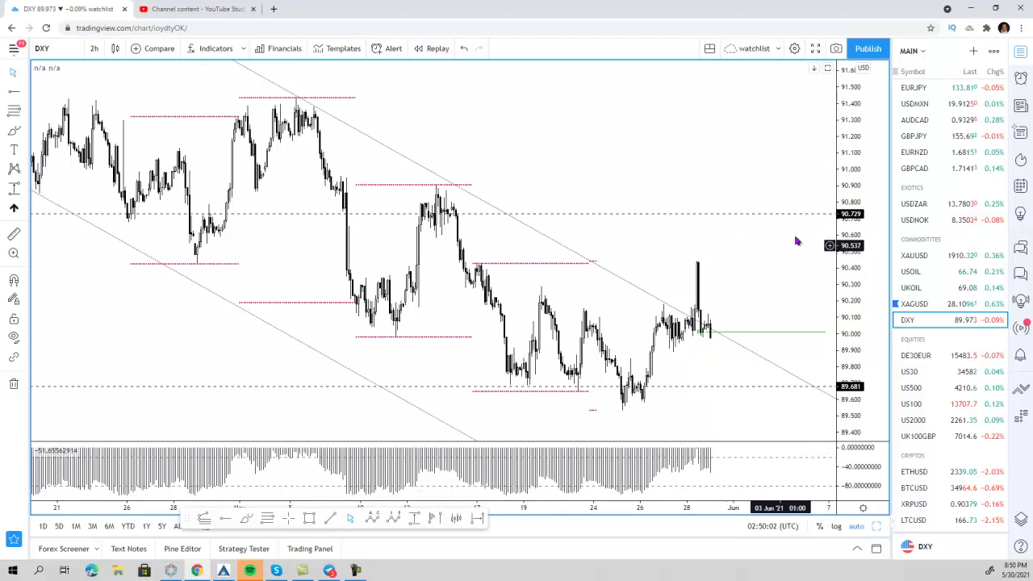
# Step: Restore the multi-chart layout and maximize the 1-hour chart
pyautogui.scroll(-1, 750, 165)
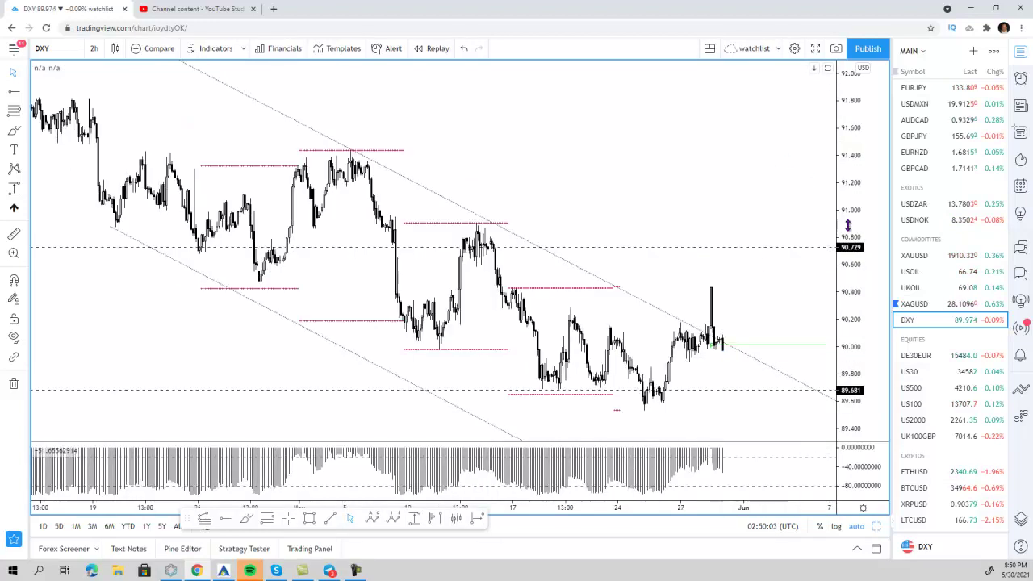
pyautogui.click(875, 527)
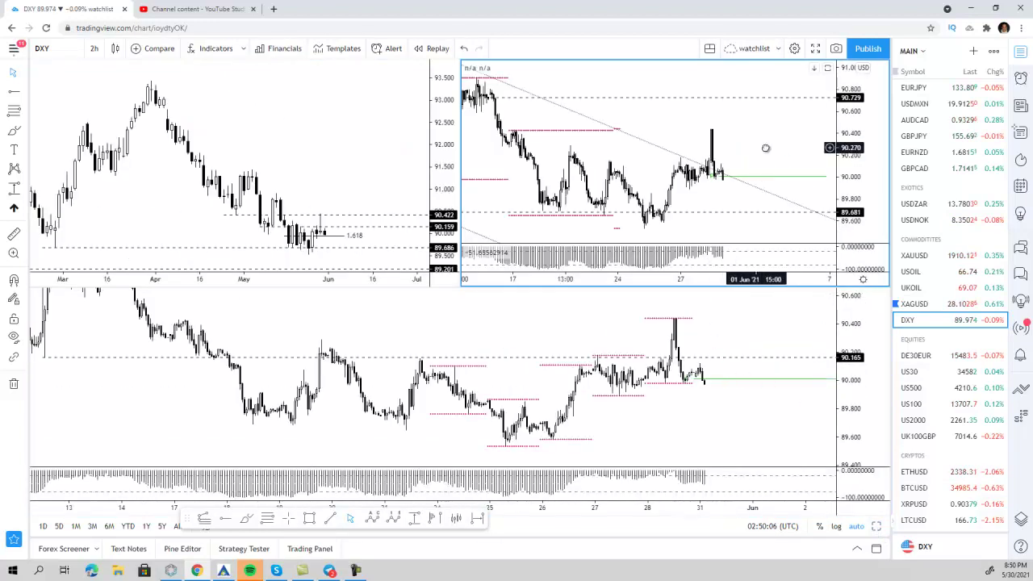
pyautogui.moveTo(759, 147); pyautogui.dragTo(829, 143)
pyautogui.click(802, 415)
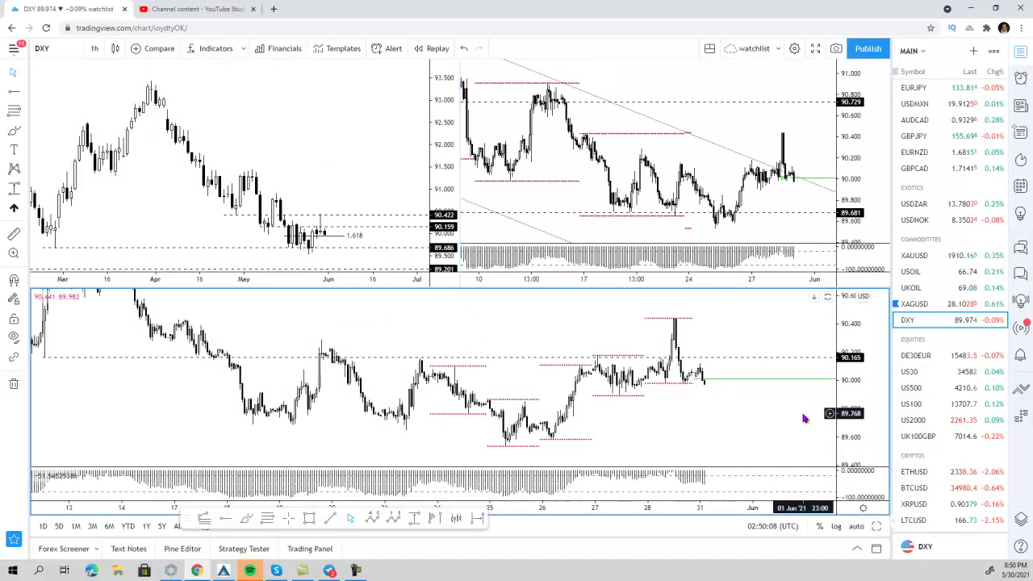
pyautogui.click(876, 527)
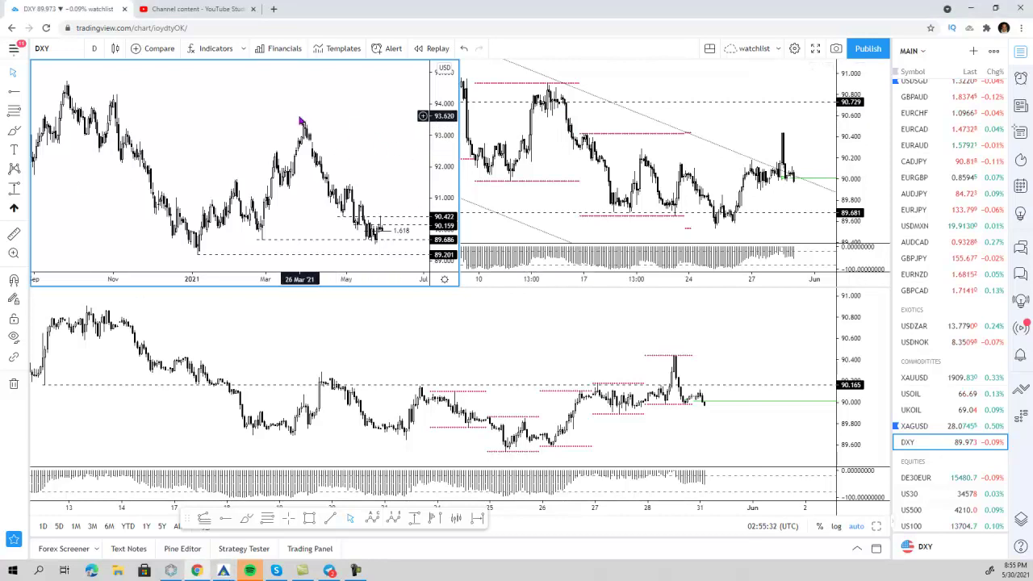
# Step: Maximize the 2-hour chart and enlarge its mid-to-late May price action
pyautogui.moveTo(780, 122); pyautogui.dragTo(747, 133)
pyautogui.scroll(-1, 777, 176)
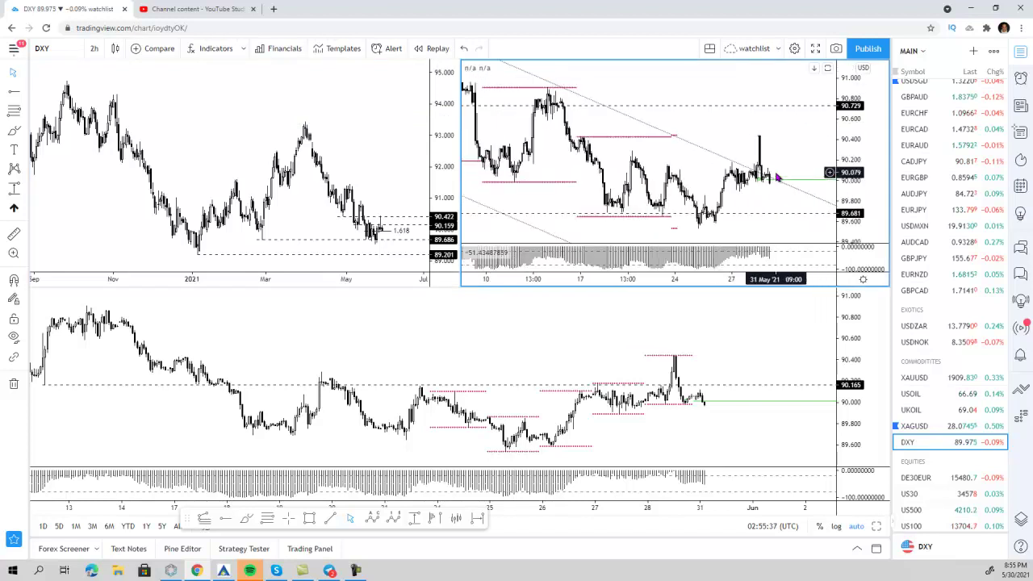
pyautogui.scroll(-1, 760, 415)
pyautogui.scroll(1, 761, 414)
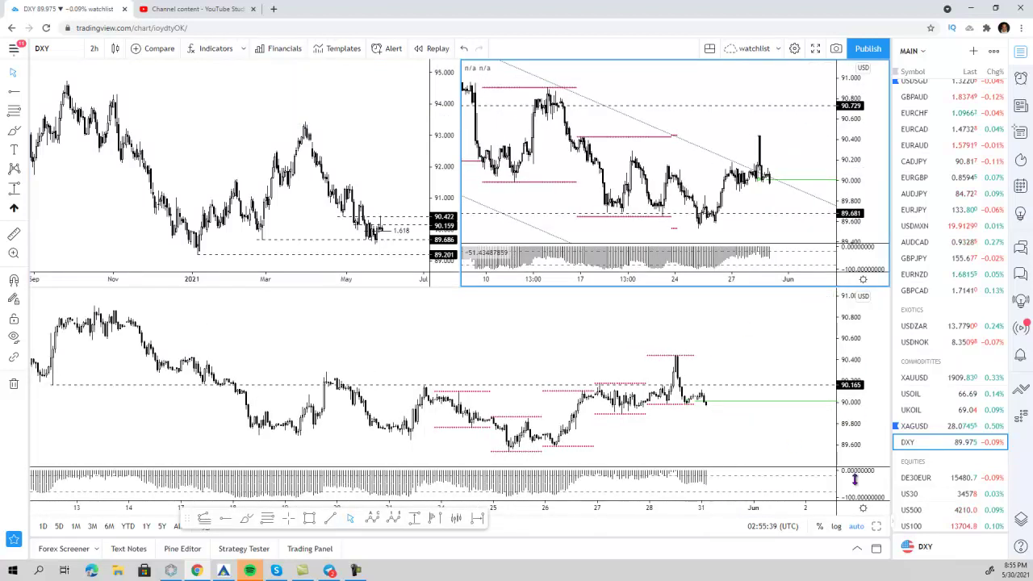
pyautogui.click(877, 528)
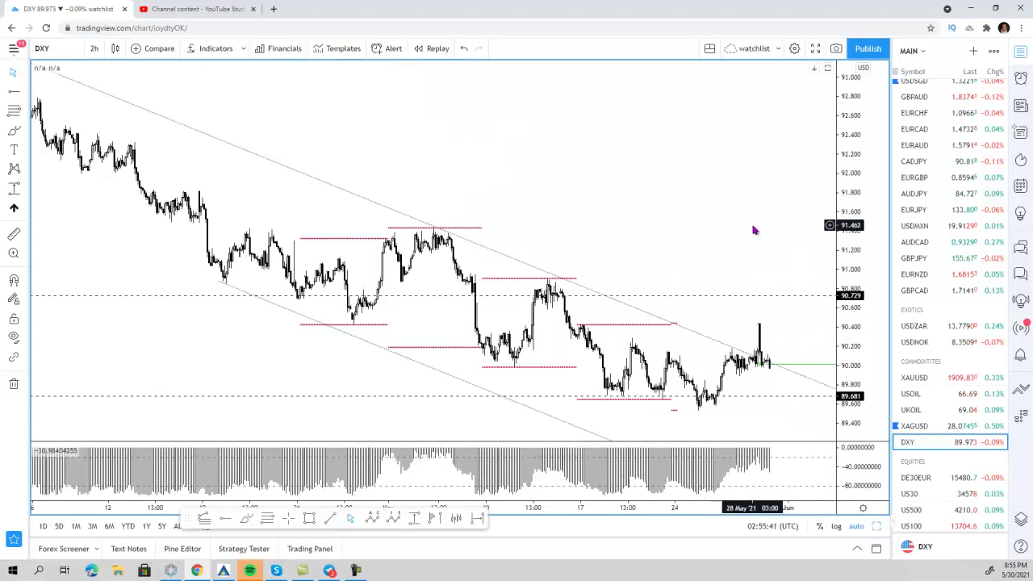
pyautogui.scroll(3, 751, 229)
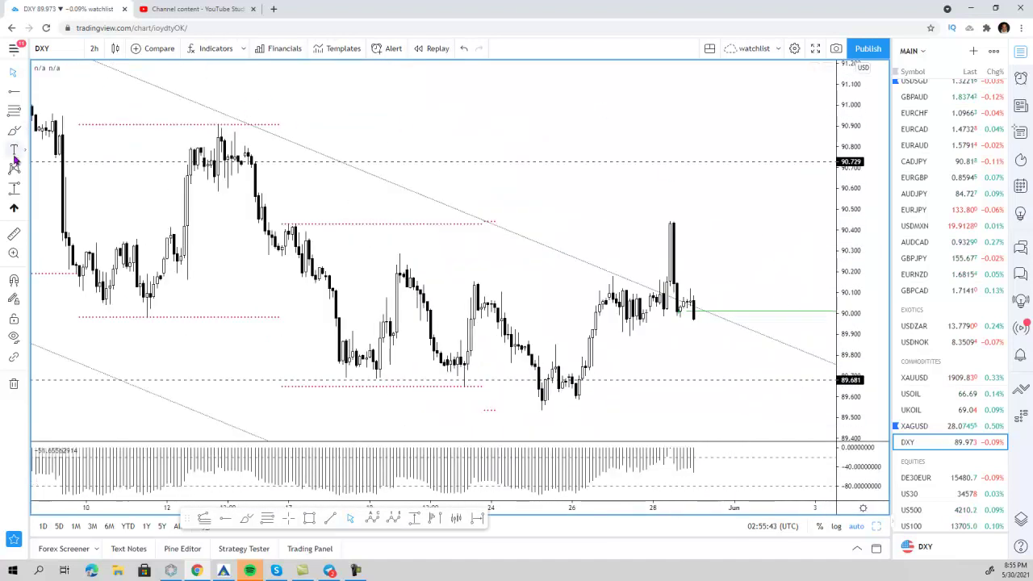
# Step: Replace a trial horizontal brush line at about 89.905 with a rising brush curve beneath the lows from 27 to 31 May
pyautogui.click(632, 339)
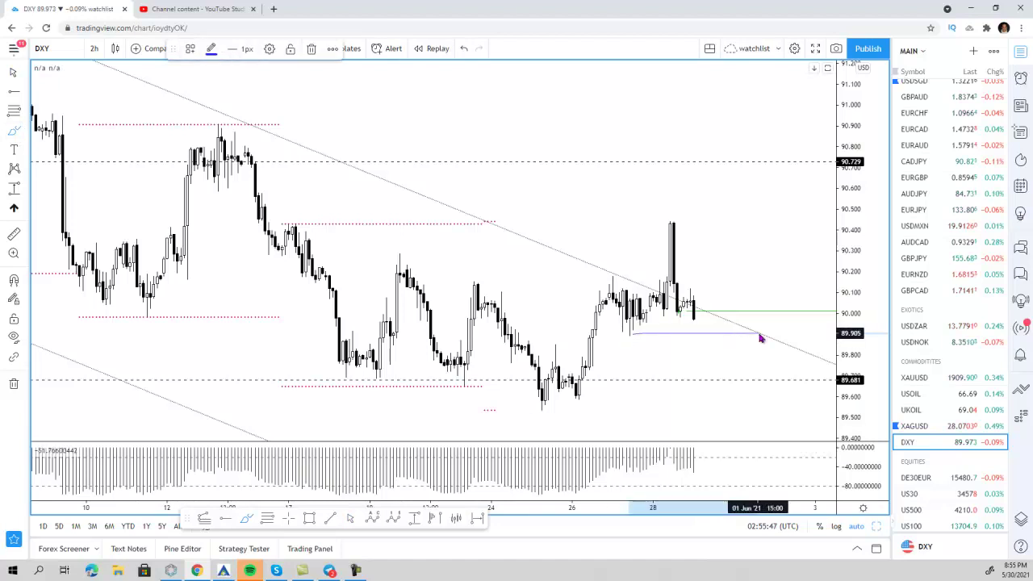
pyautogui.press('Delete')
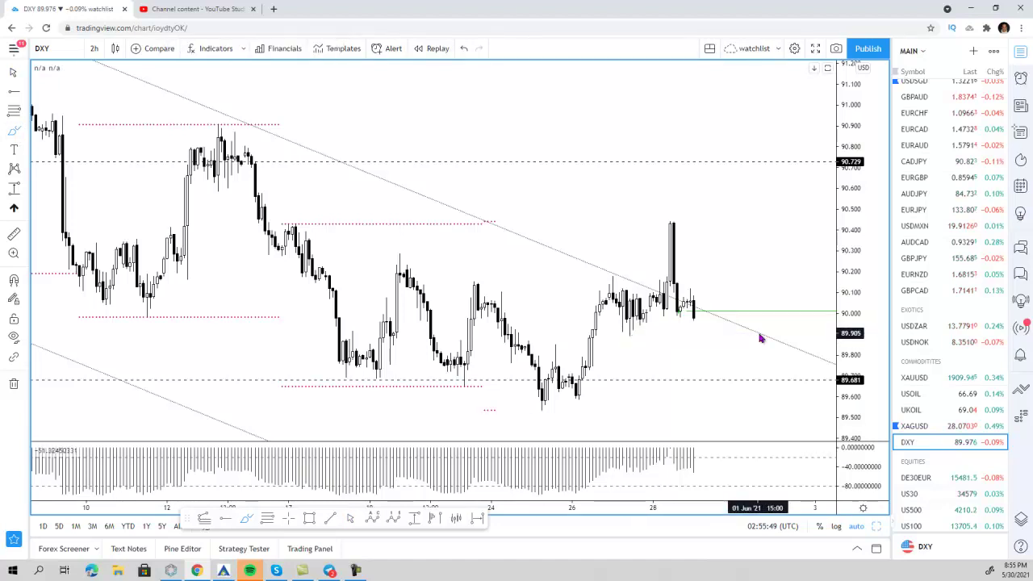
pyautogui.moveTo(625, 338); pyautogui.dragTo(707, 308)
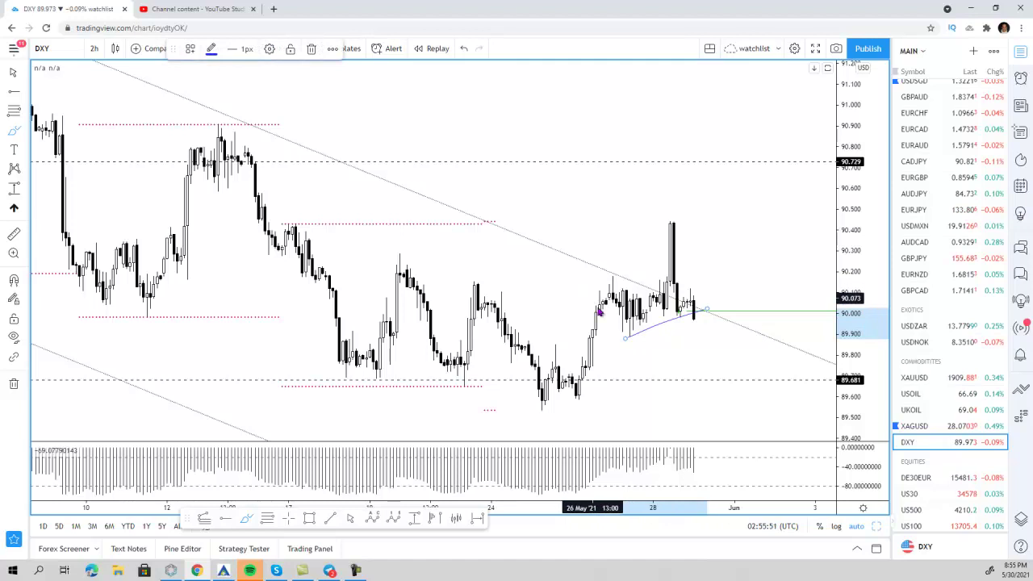
# Step: Delete the rising brush curve beneath the late-May lows and restore the multi-chart layout
pyautogui.click(694, 307)
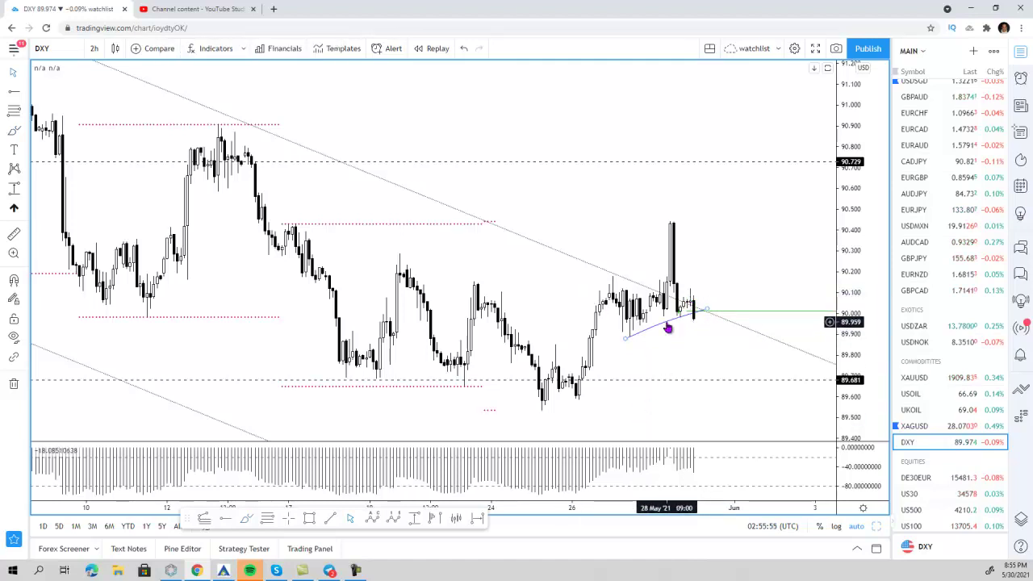
pyautogui.scroll(-2, 667, 327)
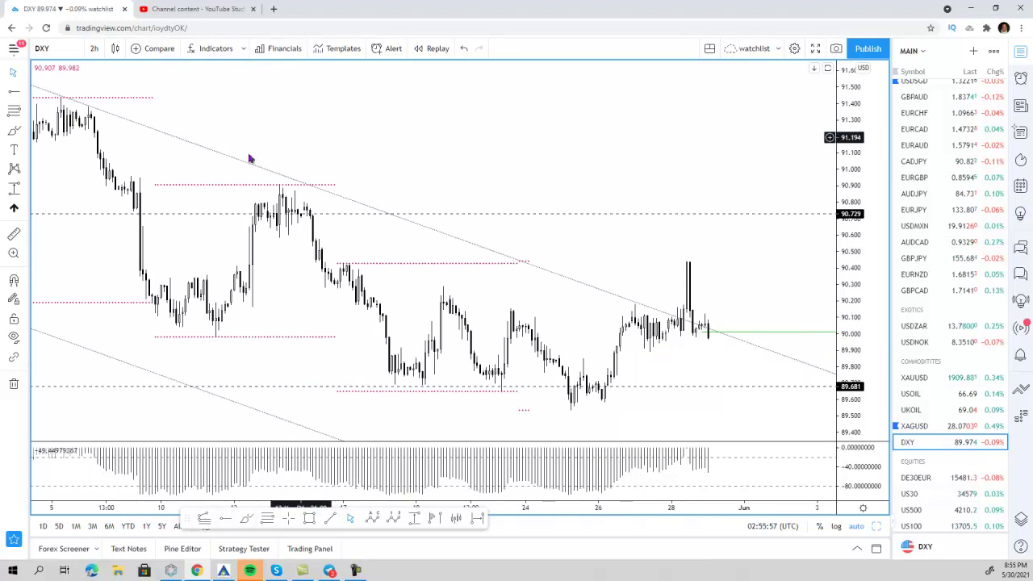
pyautogui.scroll(-3, 390, 227)
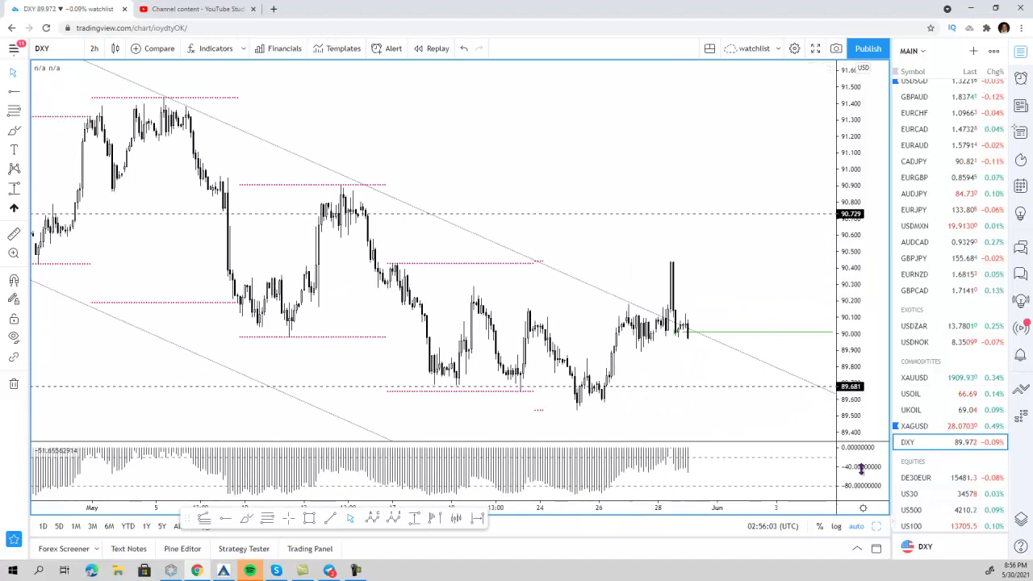
pyautogui.click(877, 527)
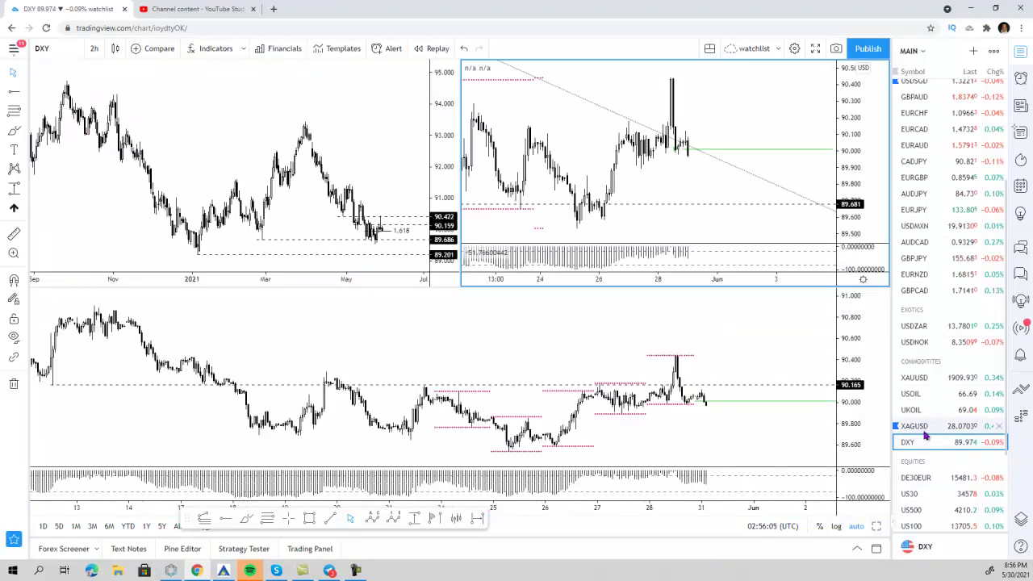
# Step: Load XAGUSD from the watchlist and maximize its daily chart
pyautogui.click(920, 426)
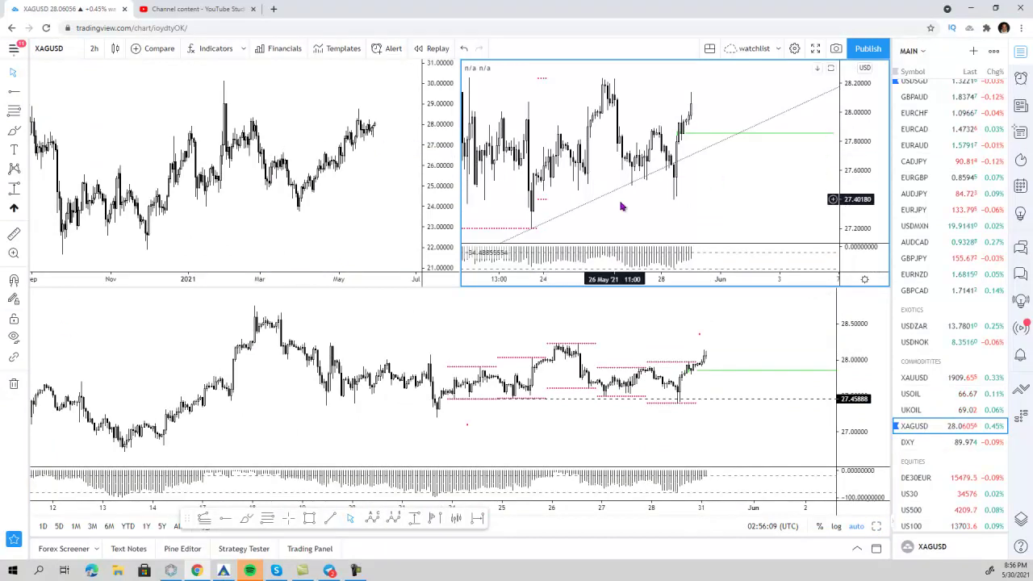
pyautogui.click(272, 115)
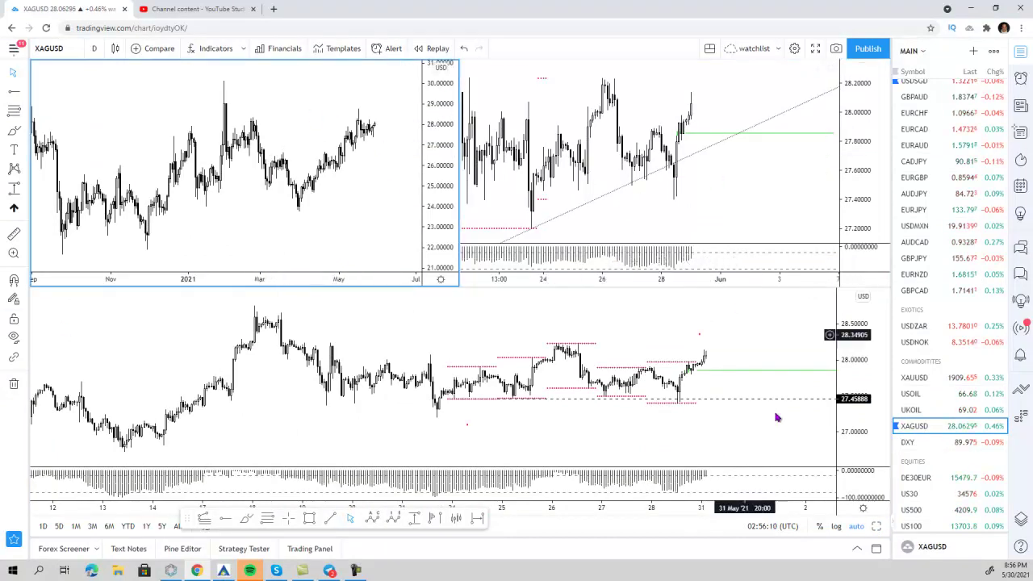
pyautogui.hotkey('alt', 'Return')
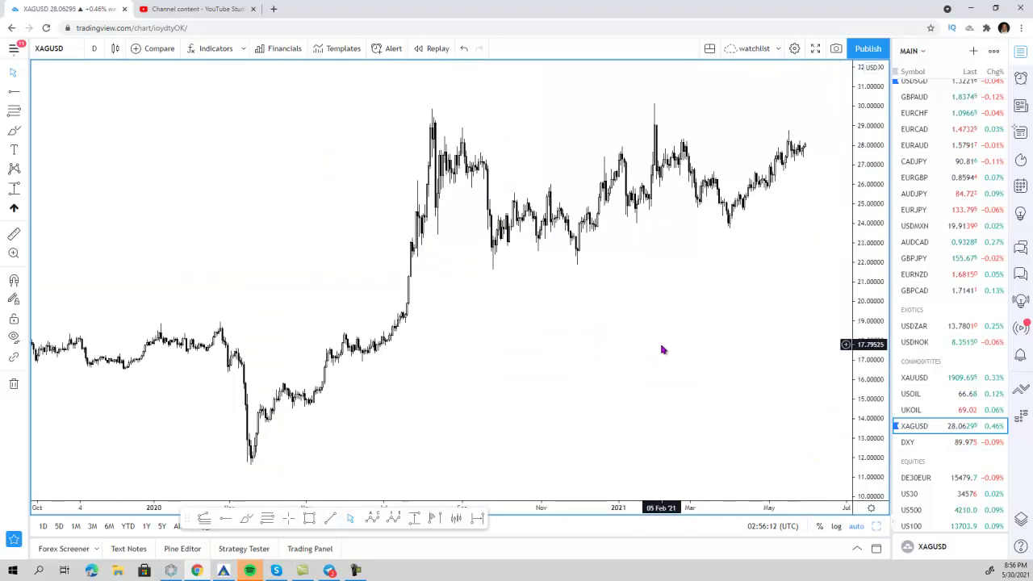
# Step: Set the XAGUSD chart's interval to 1 month
pyautogui.click(94, 48)
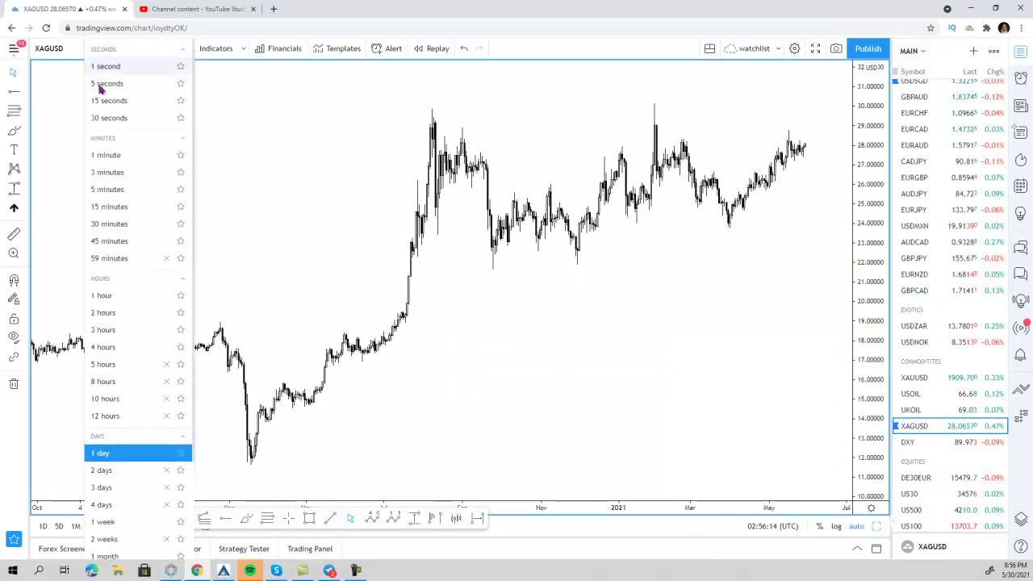
pyautogui.scroll(-1, 124, 529)
pyautogui.click(115, 511)
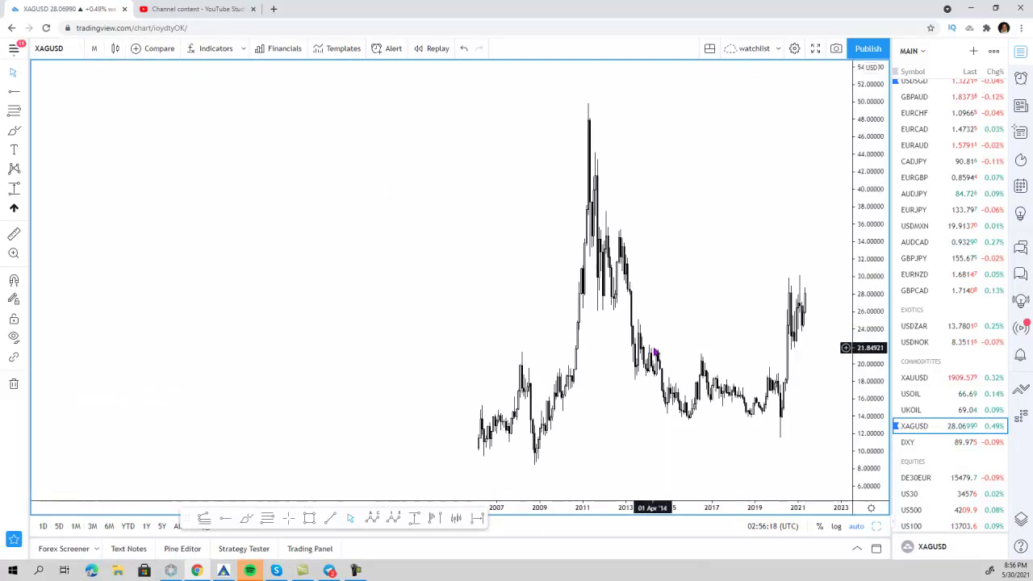
# Step: Draw a trend line from the 2011 high at about 49.88 to the February 2021 high at about 30.16, extending it right
pyautogui.scroll(1, 647, 349)
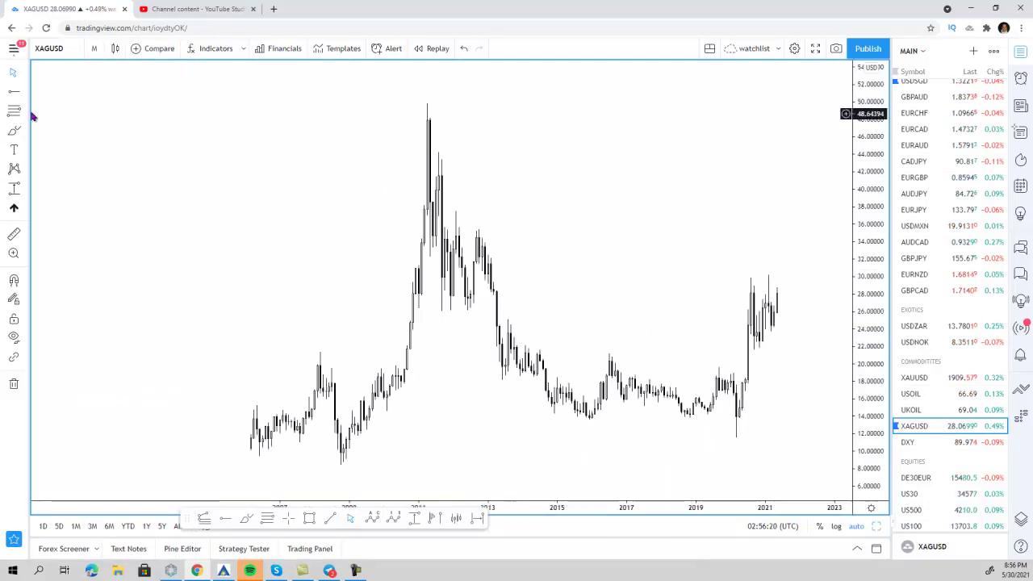
pyautogui.click(332, 520)
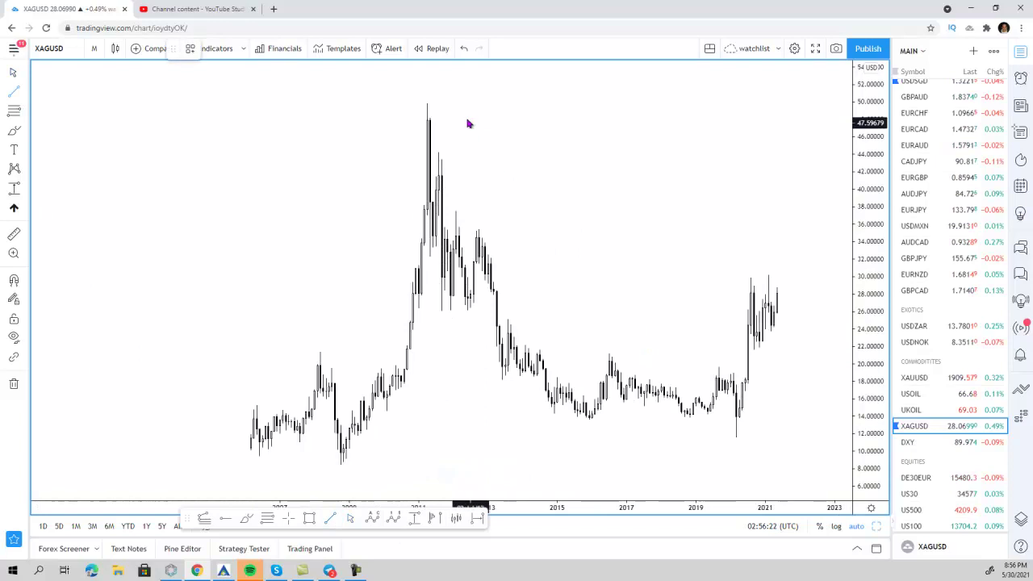
pyautogui.click(427, 104)
pyautogui.click(769, 279)
pyautogui.doubleClick(768, 277)
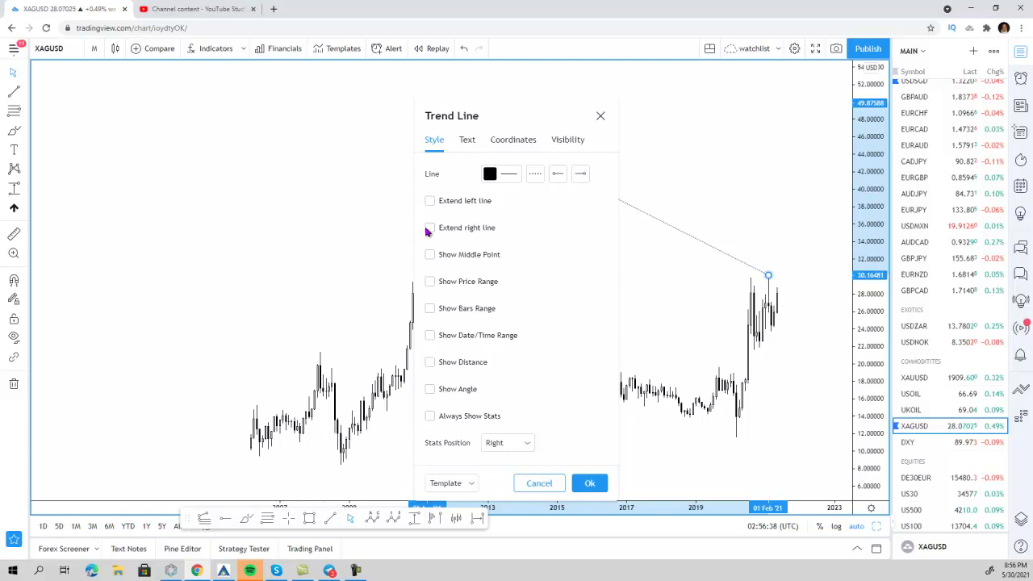
pyautogui.click(590, 483)
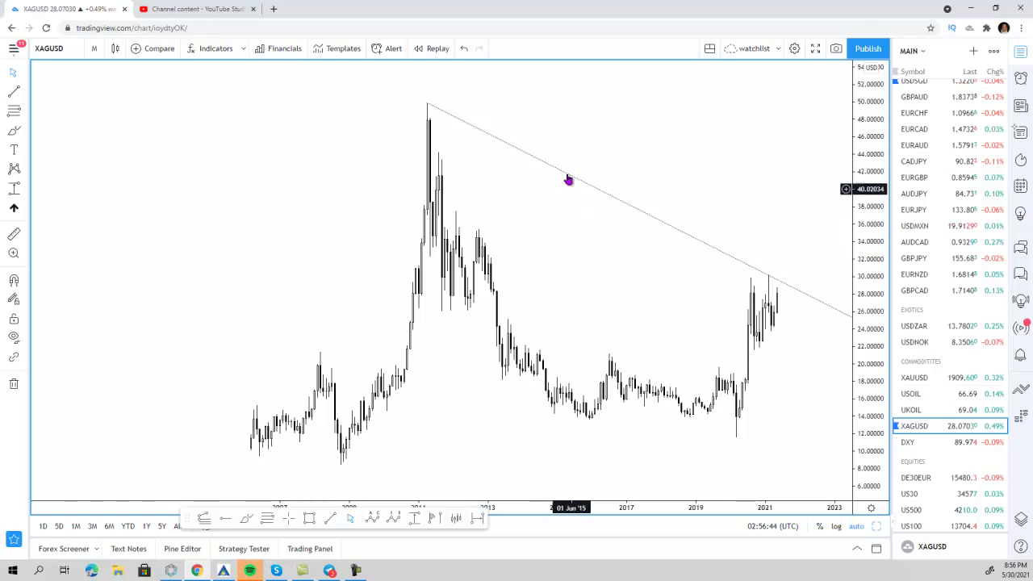
# Step: Clone the descending trend line above the original and try a brush stroke across the 2020–2021 highs
pyautogui.rightClick(536, 160)
pyautogui.click(567, 252)
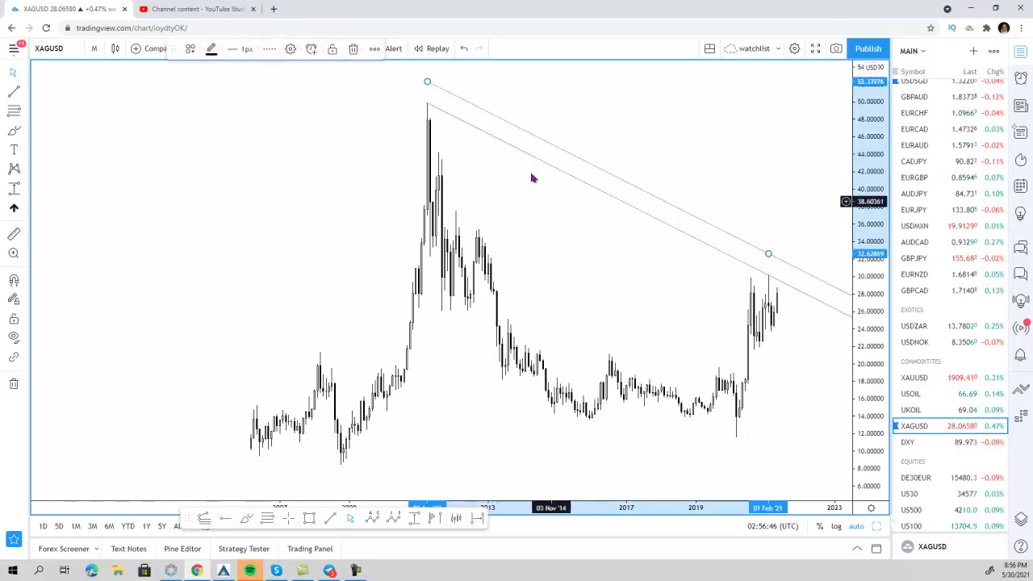
pyautogui.click(246, 521)
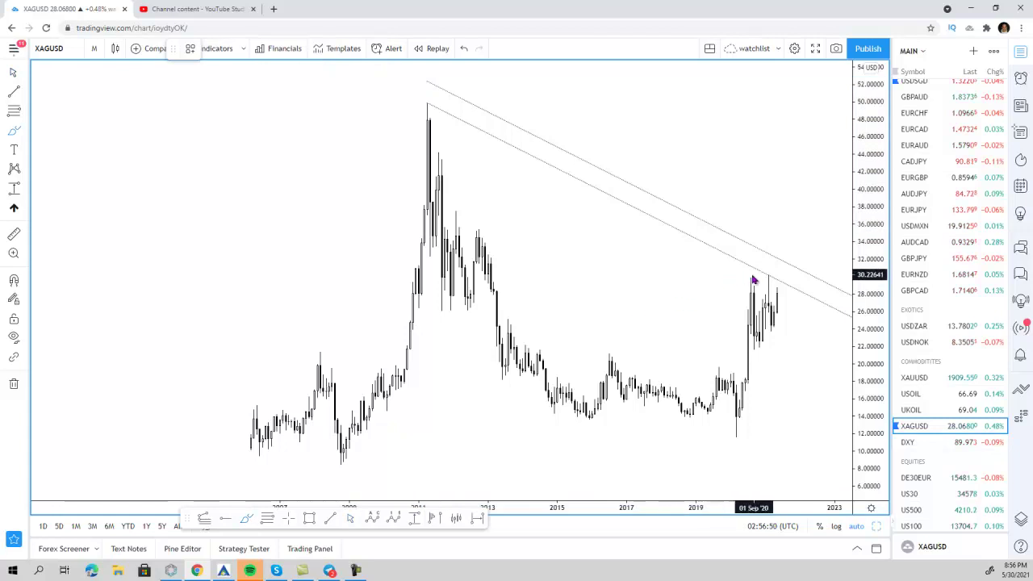
pyautogui.moveTo(750, 277); pyautogui.dragTo(797, 299)
pyautogui.press('Delete')
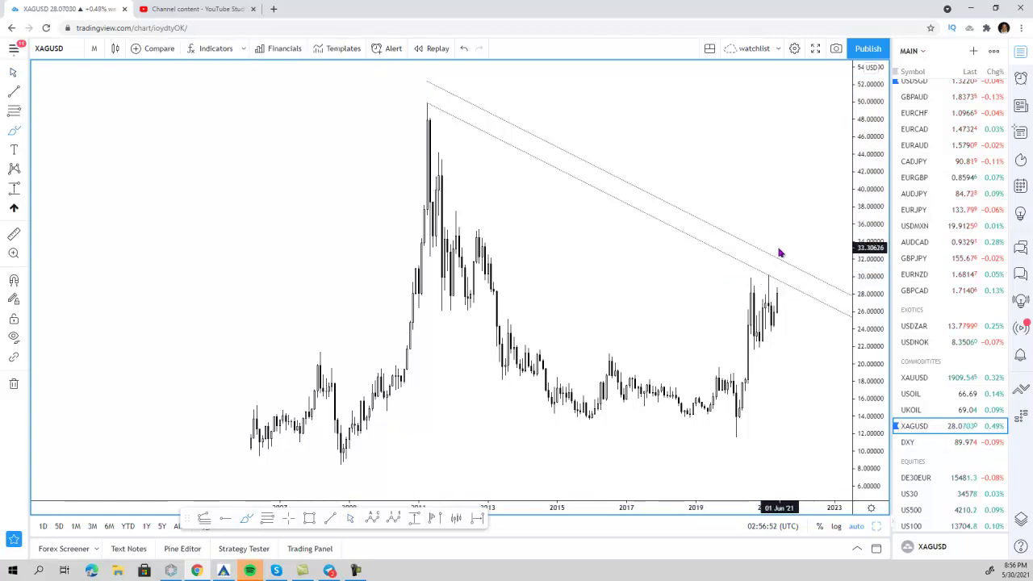
# Step: Re-anchor the original trend line's end to the August 2020 high at about 29.86 and delete the cloned line
pyautogui.rightClick(757, 271)
pyautogui.click(729, 274)
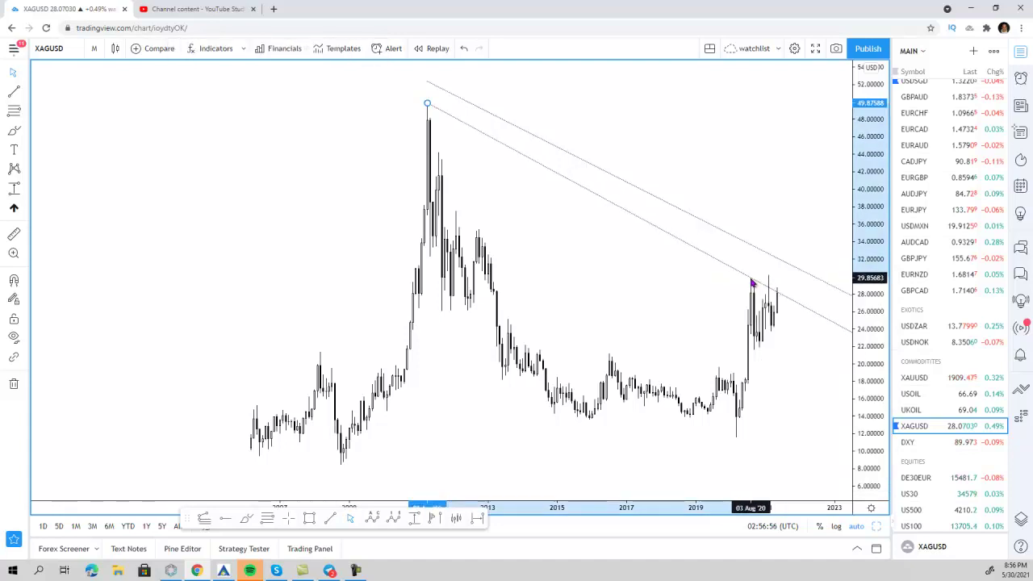
pyautogui.click(777, 264)
pyautogui.press('Delete')
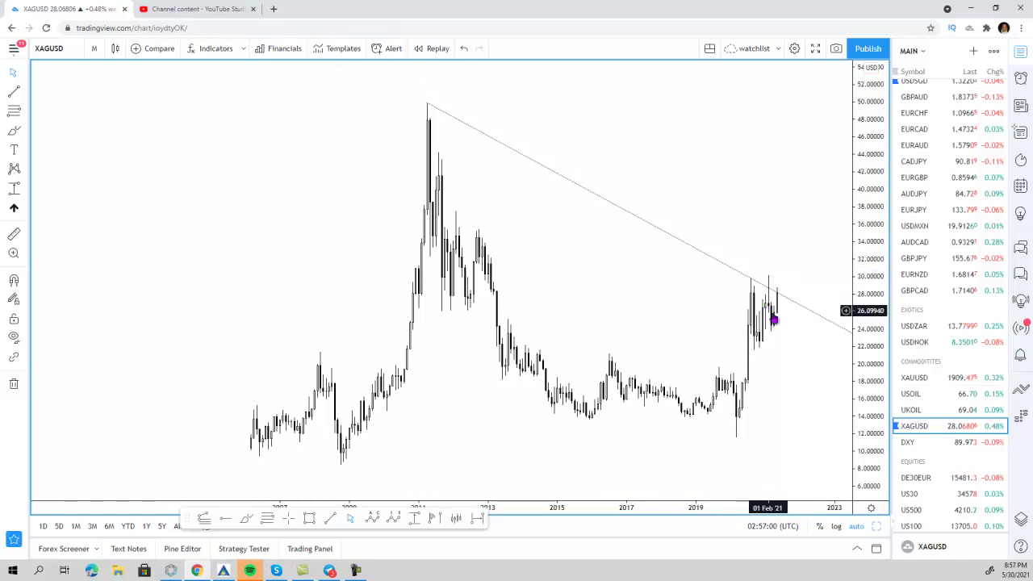
# Step: Sketch trial brush strokes near the 2021 highs and below the recent lows, deleting each one
pyautogui.scroll(2, 346, 177)
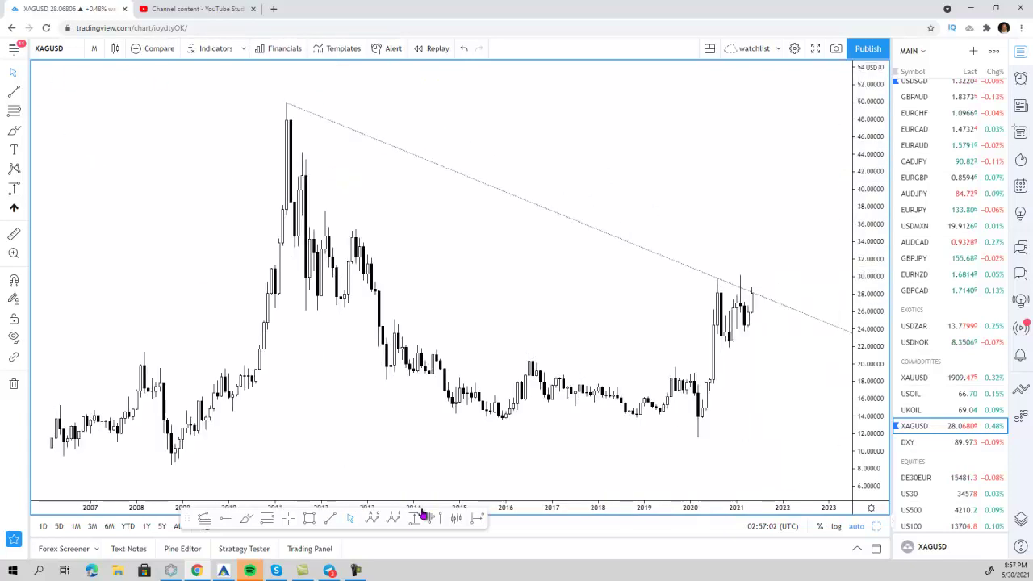
pyautogui.click(241, 523)
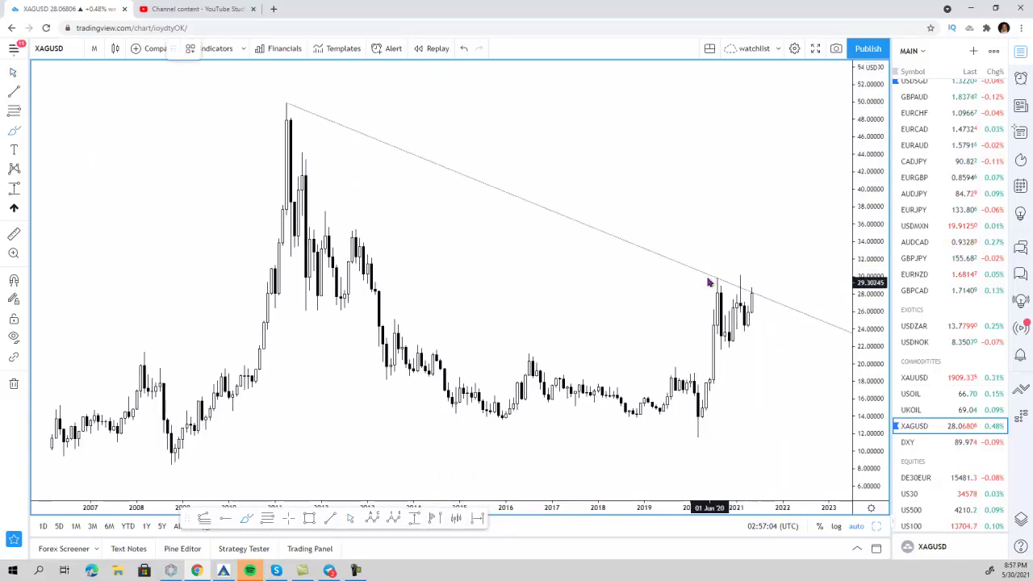
pyautogui.moveTo(744, 271)
pyautogui.mouseDown()
pyautogui.moveTo(728, 287)
pyautogui.moveTo(752, 301)
pyautogui.mouseUp()
pyautogui.press('Delete')
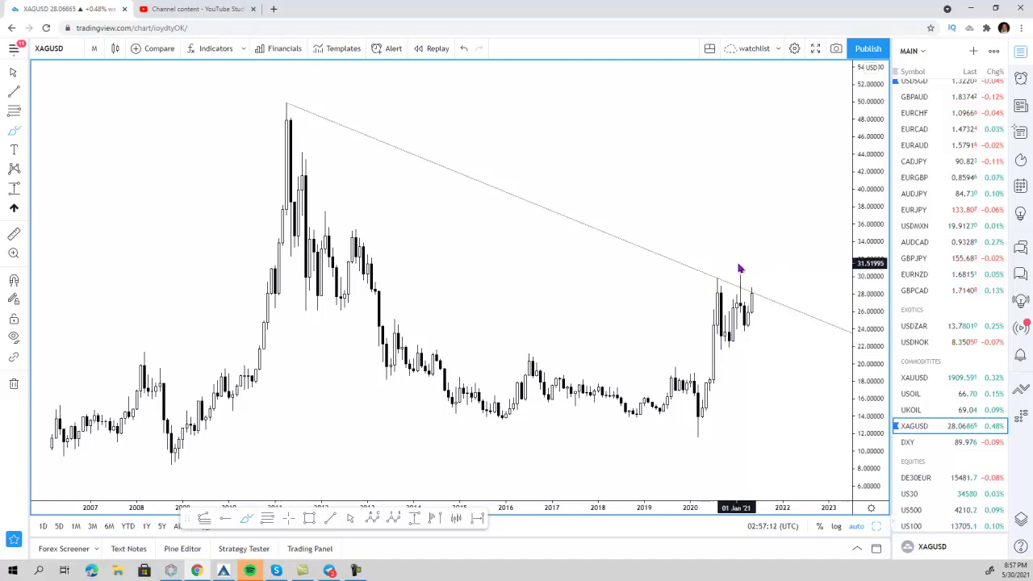
pyautogui.moveTo(729, 341)
pyautogui.mouseDown()
pyautogui.moveTo(738, 290)
pyautogui.moveTo(761, 422)
pyautogui.moveTo(785, 383)
pyautogui.mouseUp()
pyautogui.press('Delete')
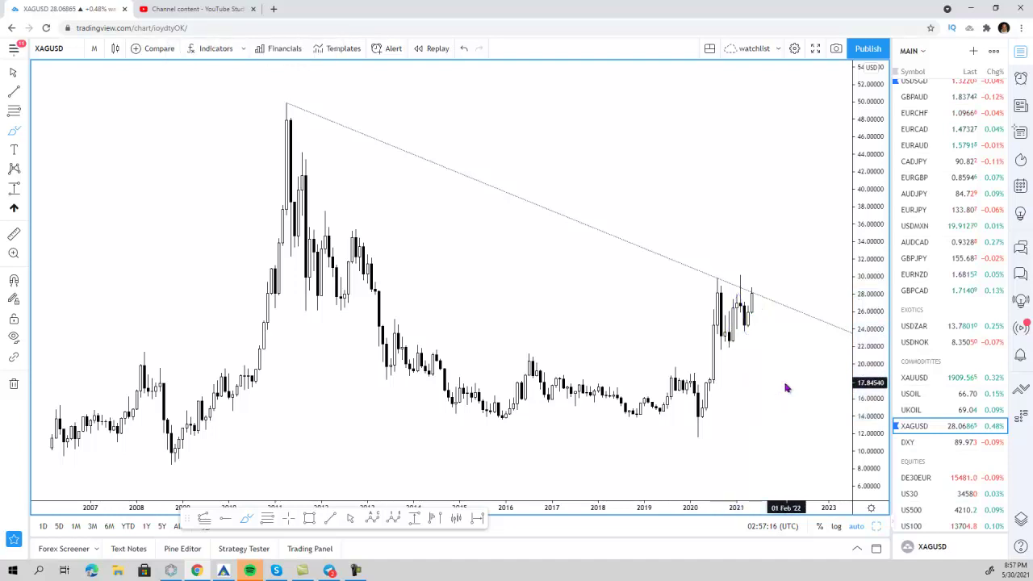
# Step: Place a horizontal ray from the 2011–2012 lows and align it at 27.51614
pyautogui.scroll(-1, 784, 383)
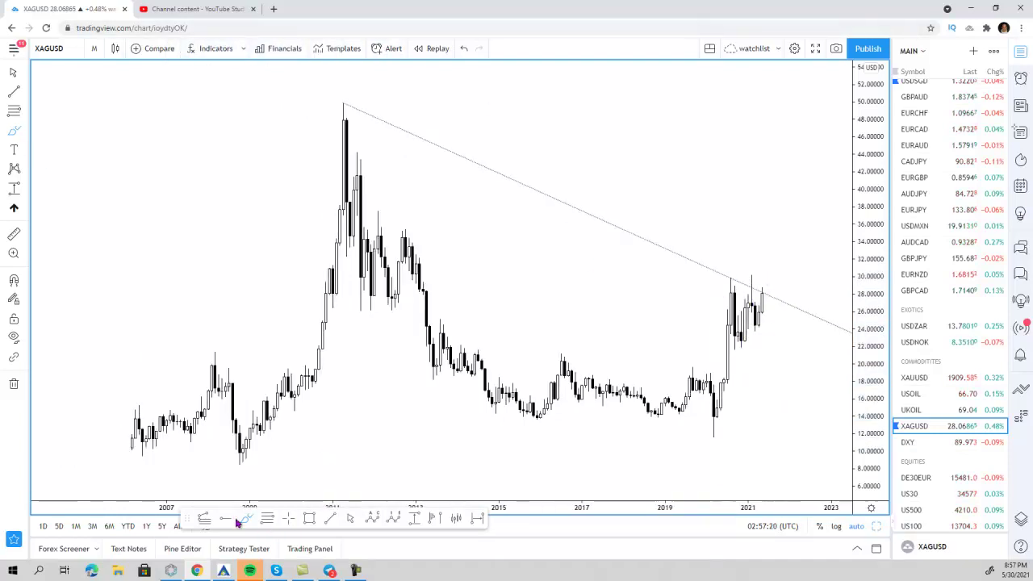
pyautogui.click(332, 309)
pyautogui.moveTo(410, 309); pyautogui.dragTo(452, 300)
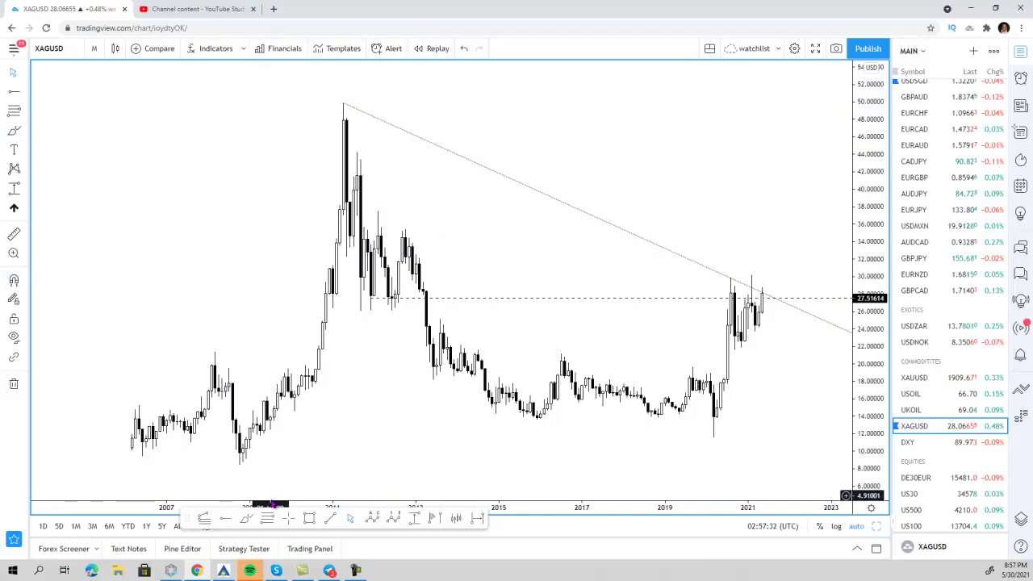
# Step: Add a horizontal ray across the 2012 highs and adjust it to 34.47661
pyautogui.click(226, 518)
pyautogui.click(378, 235)
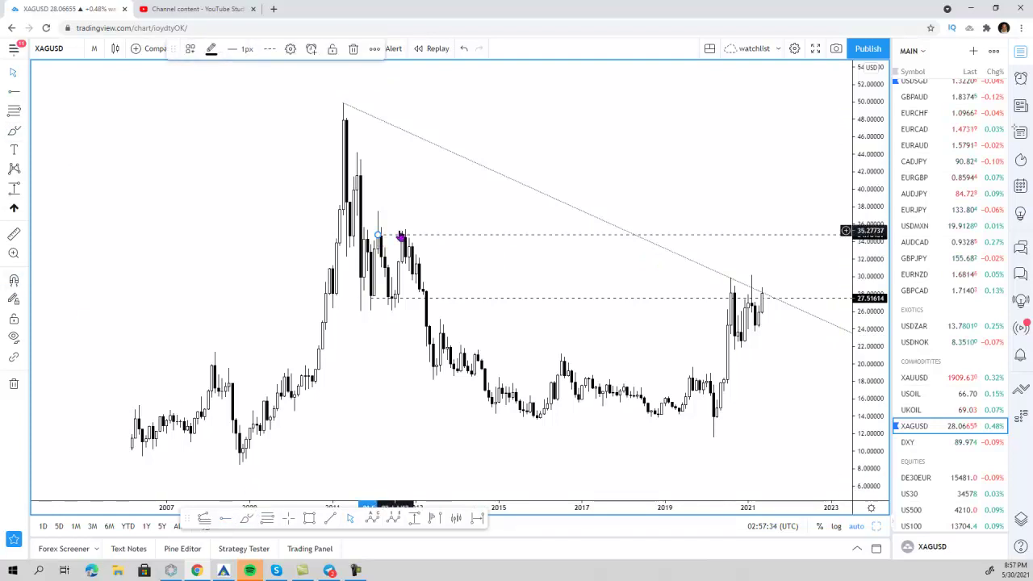
pyautogui.moveTo(424, 234); pyautogui.dragTo(438, 237)
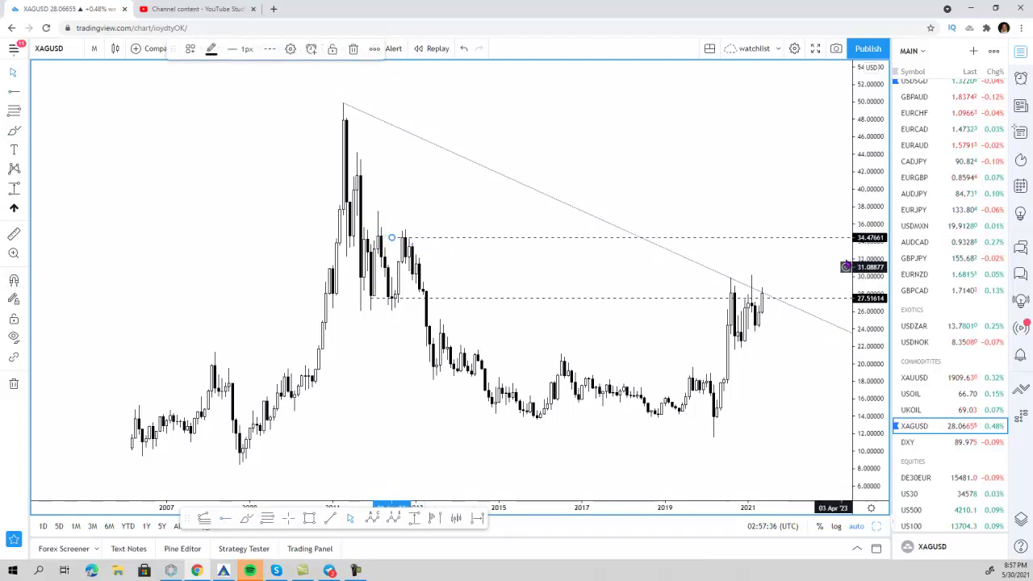
pyautogui.click(724, 205)
# Step: Draw a Fib retracement from about 19.08 in February 2020 to about 11.01 in April 2021
pyautogui.scroll(2, 724, 205)
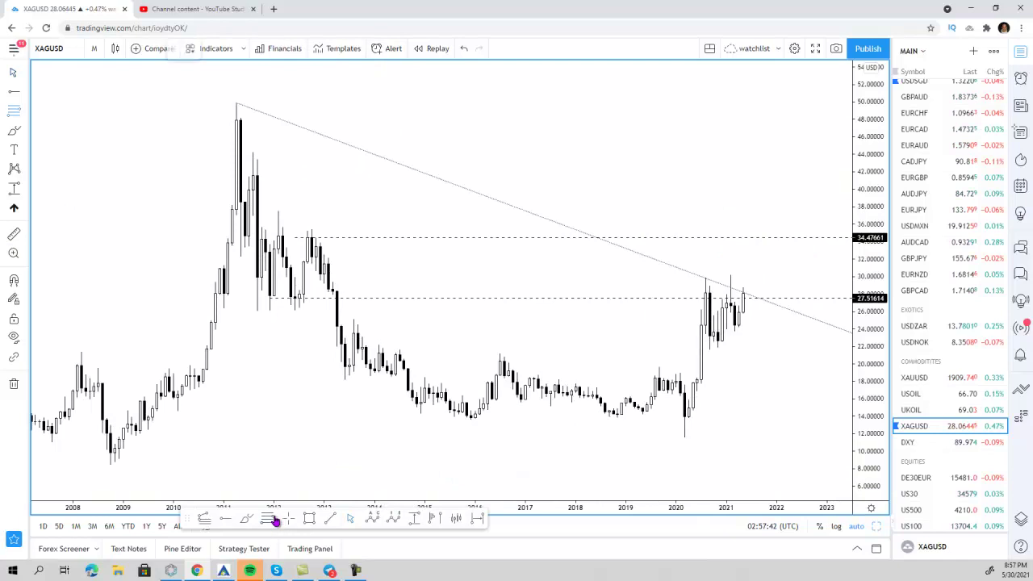
pyautogui.click(680, 373)
pyautogui.click(738, 443)
# Step: Show only the Fib retracement's 2.618 level in place of 1.618, and colour it black
pyautogui.doubleClick(739, 443)
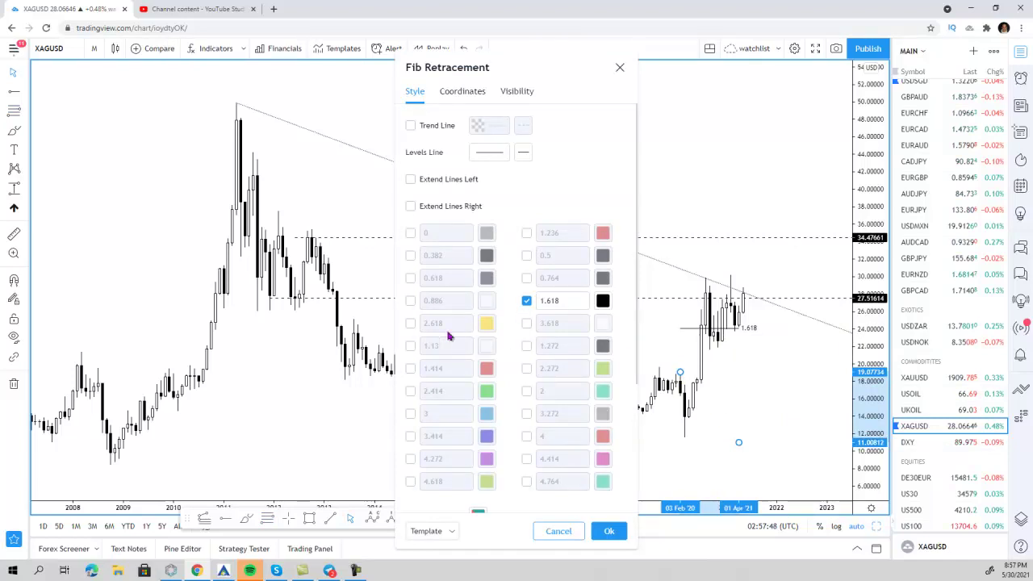
pyautogui.click(410, 323)
pyautogui.click(527, 301)
pyautogui.click(486, 324)
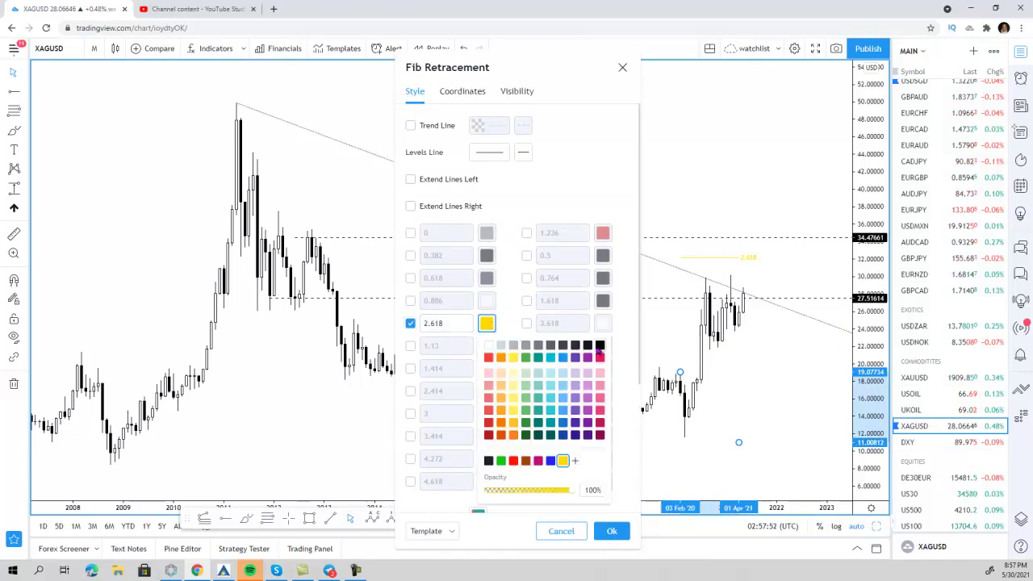
pyautogui.click(599, 345)
pyautogui.click(612, 531)
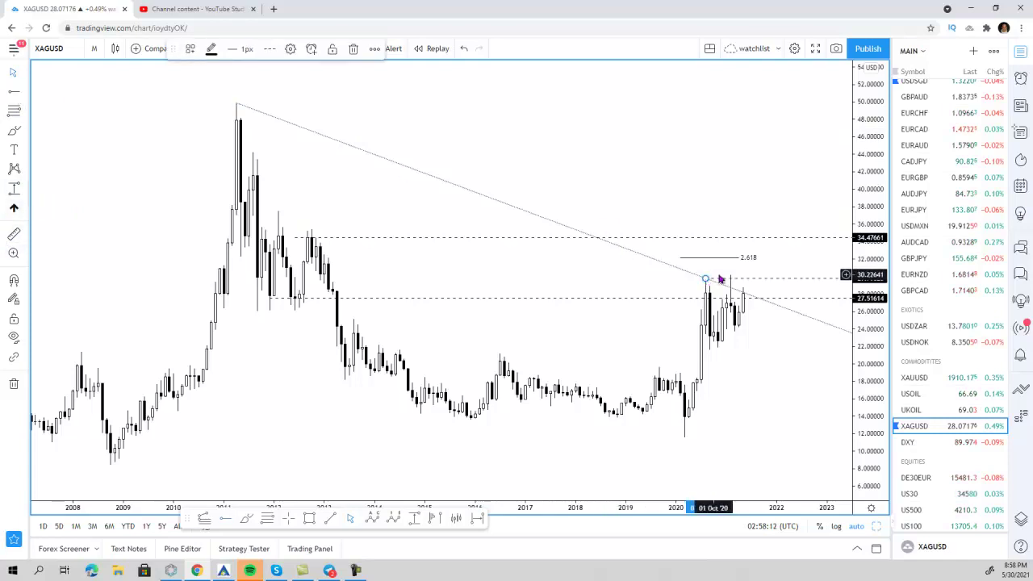
# Step: Align a horizontal ray with the February 2021 high at 30.16481
pyautogui.click(722, 275)
pyautogui.click(781, 269)
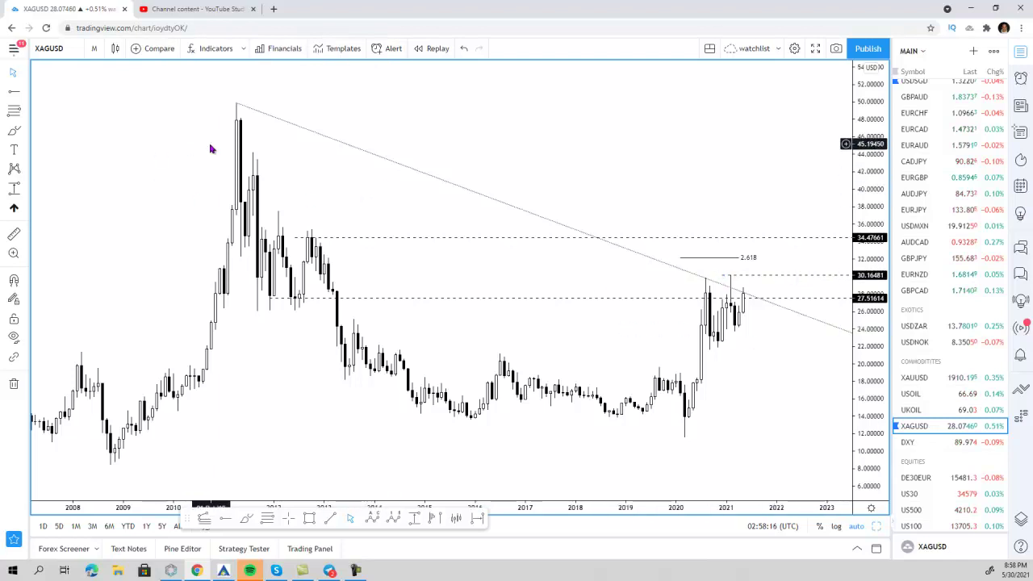
# Step: Return the XAGUSD chart's interval to 1 day, enlarge the recent price action and restore the multi-chart layout
pyautogui.click(94, 48)
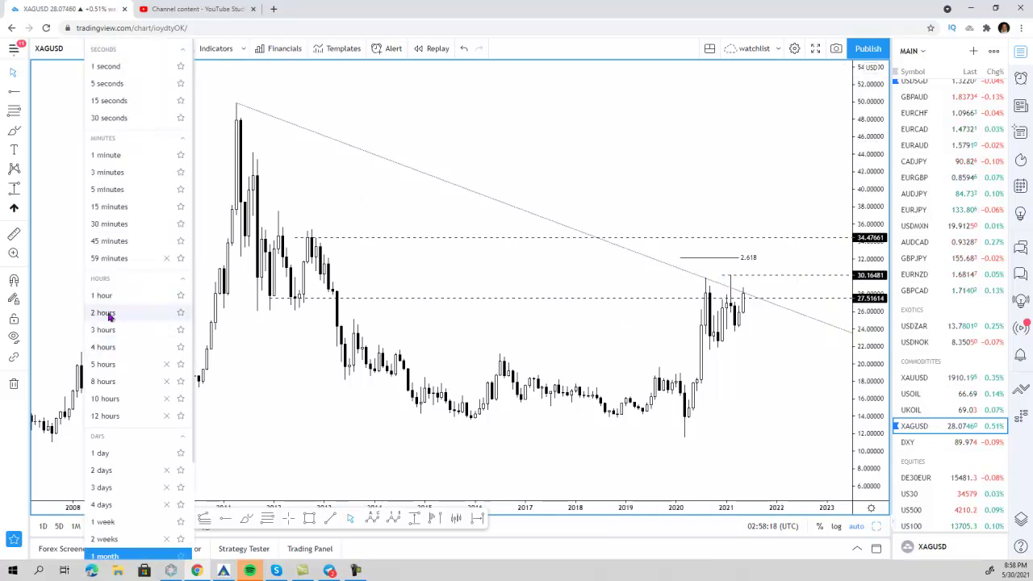
pyautogui.click(111, 453)
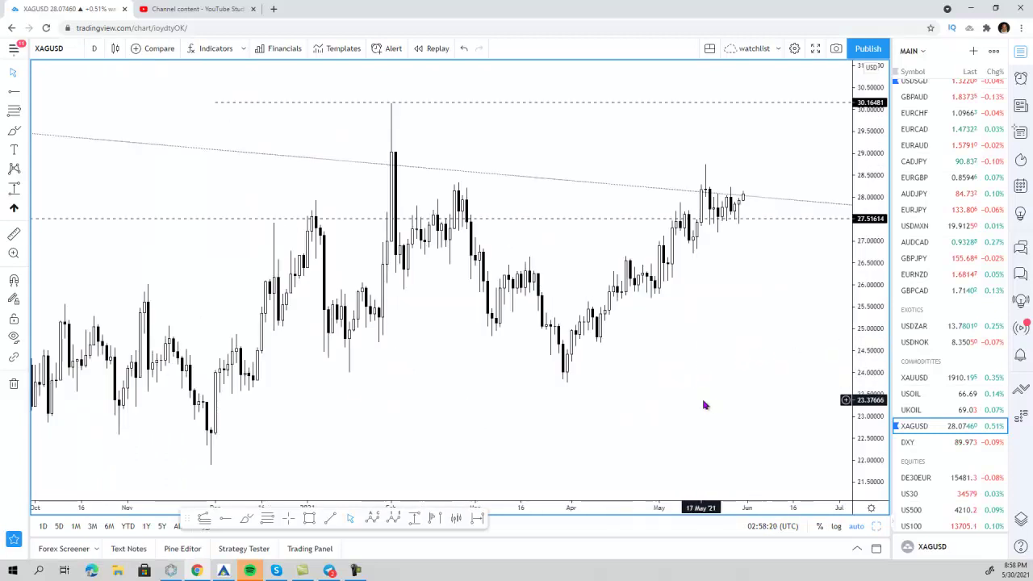
pyautogui.scroll(-2, 718, 394)
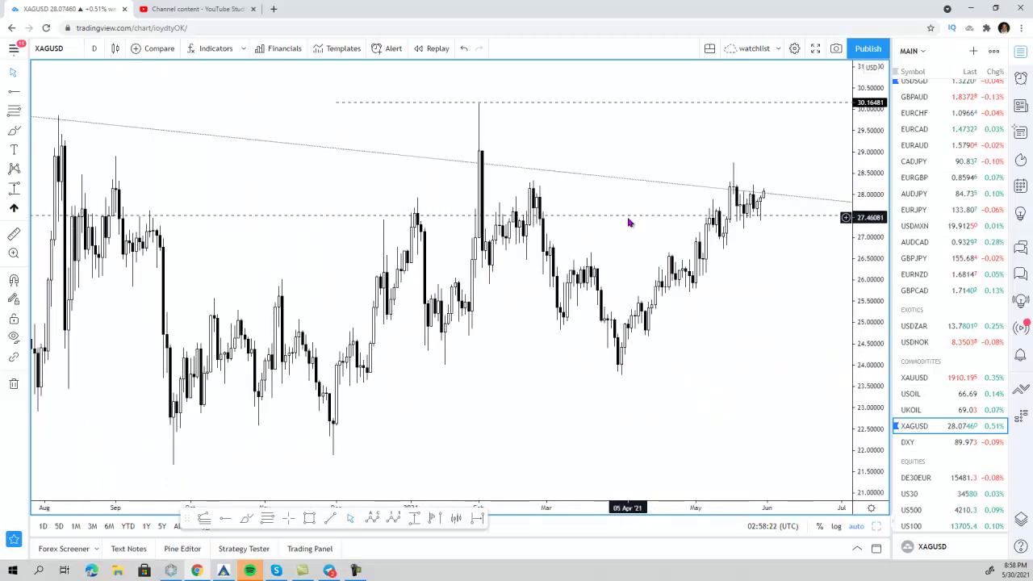
pyautogui.scroll(3, 738, 330)
pyautogui.scroll(1, 741, 332)
pyautogui.click(876, 529)
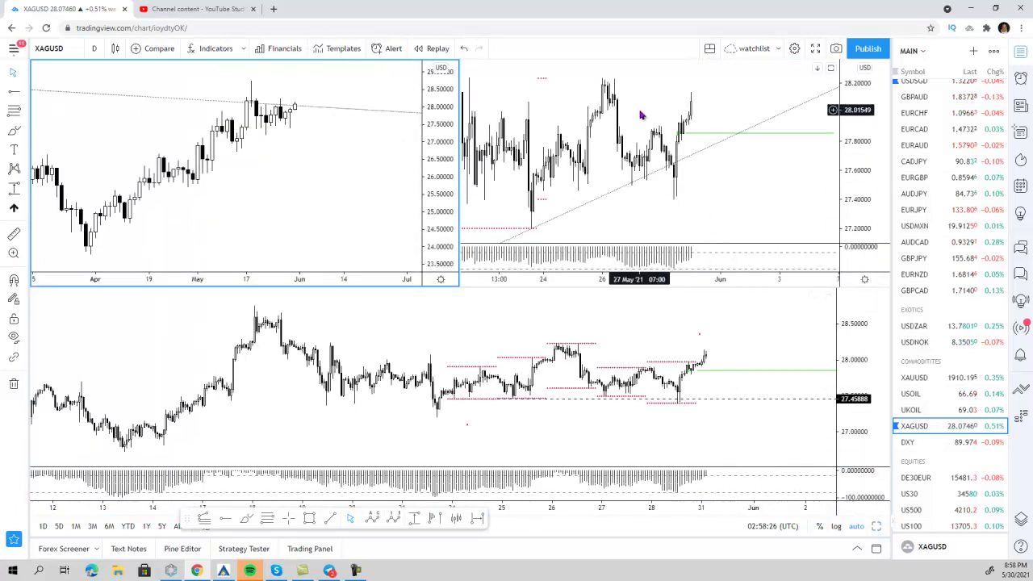
# Step: Maximize the 2-hour XAGUSD chart and frame the whole rising channel from late April to June
pyautogui.moveTo(642, 114); pyautogui.dragTo(683, 162)
pyautogui.click(877, 525)
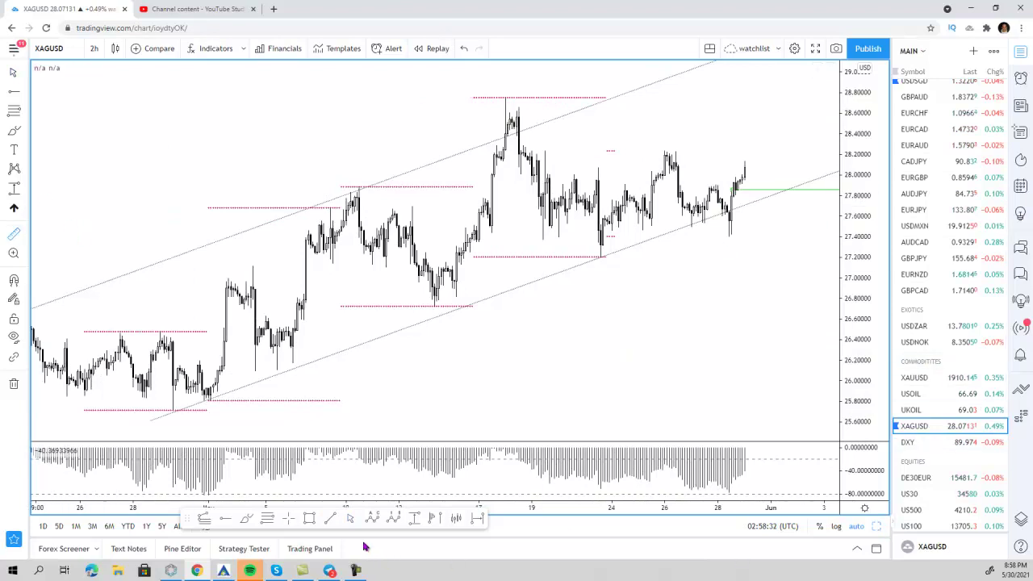
# Step: Sketch a freehand line beneath the lows from 24 May to 2 June on the 2-hour chart and delete it
pyautogui.click(246, 520)
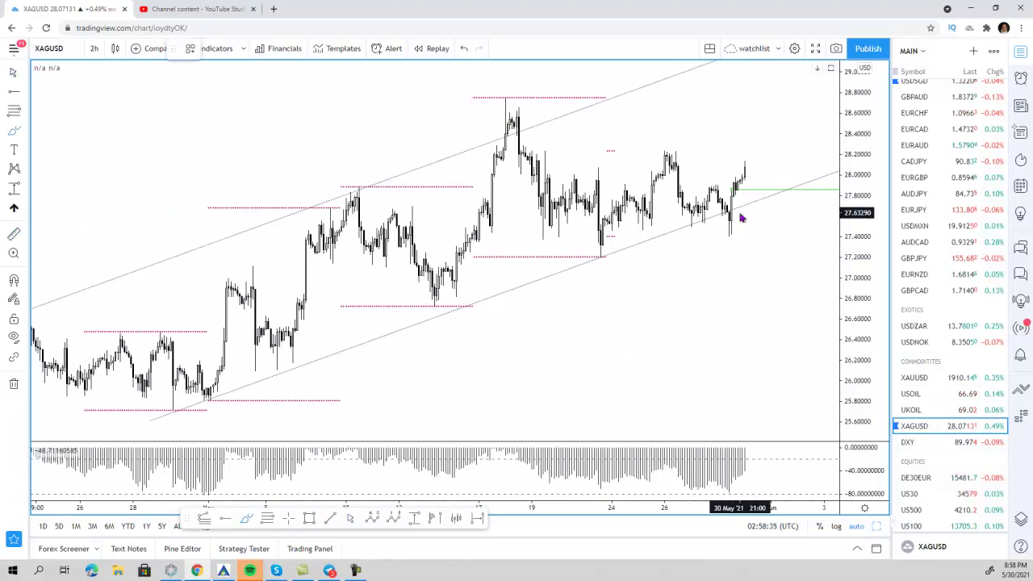
pyautogui.moveTo(740, 214); pyautogui.dragTo(739, 208)
pyautogui.press('Delete')
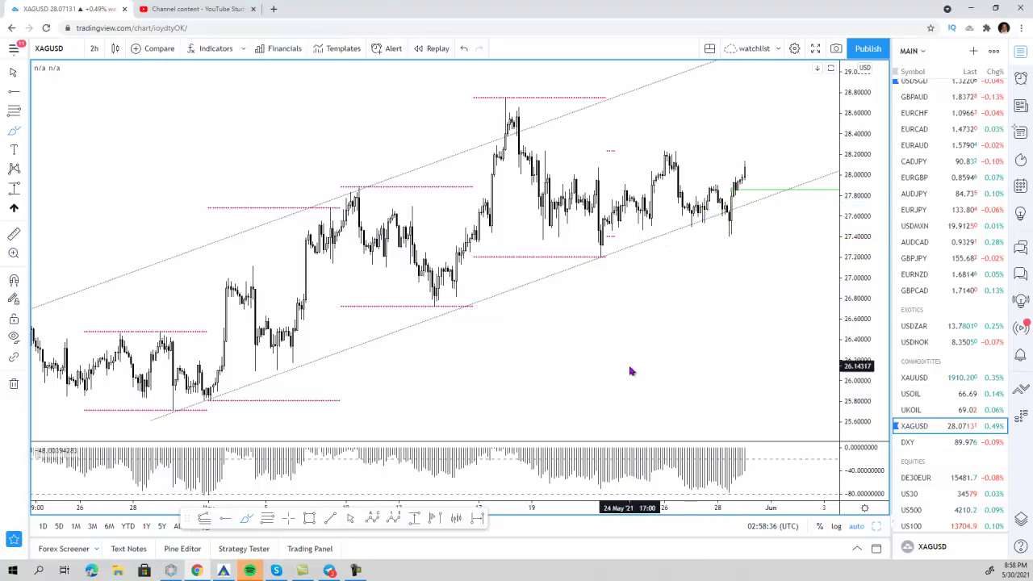
pyautogui.moveTo(609, 231); pyautogui.dragTo(804, 239)
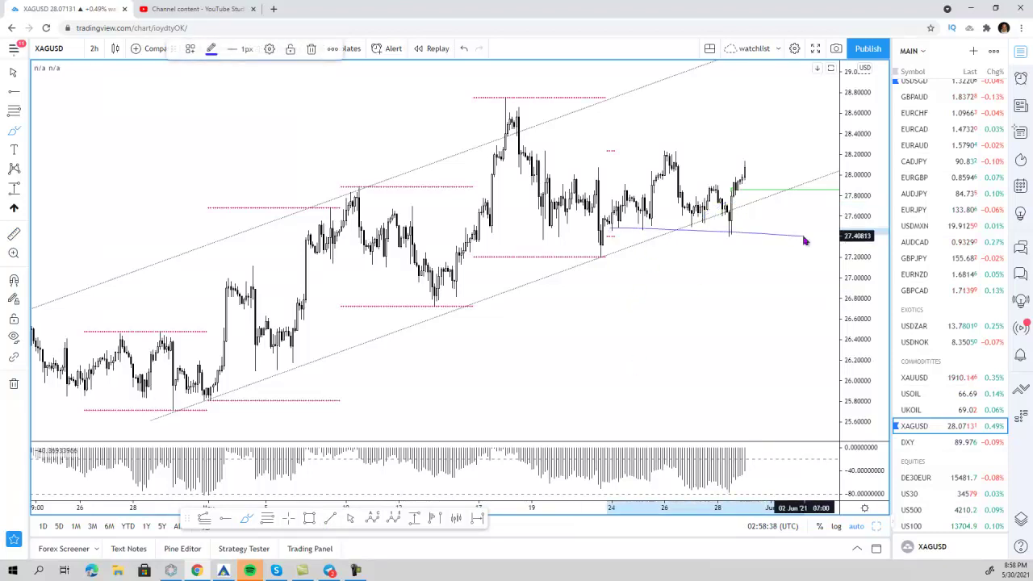
pyautogui.press('Delete')
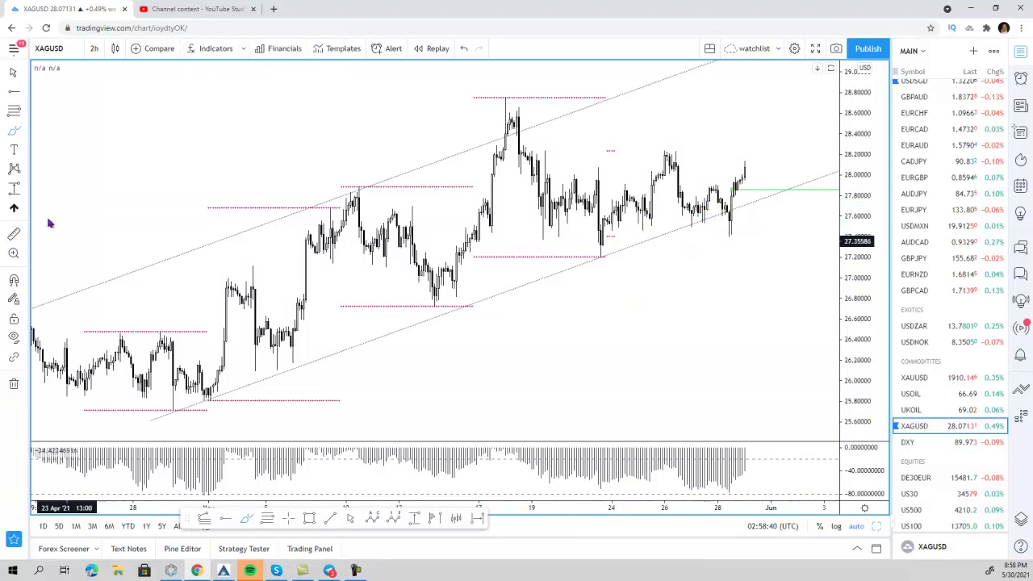
# Step: Place a horizontal ray at 27.46563, starting from the 24 May low on the 2-hour chart
pyautogui.click(613, 233)
pyautogui.click(619, 274)
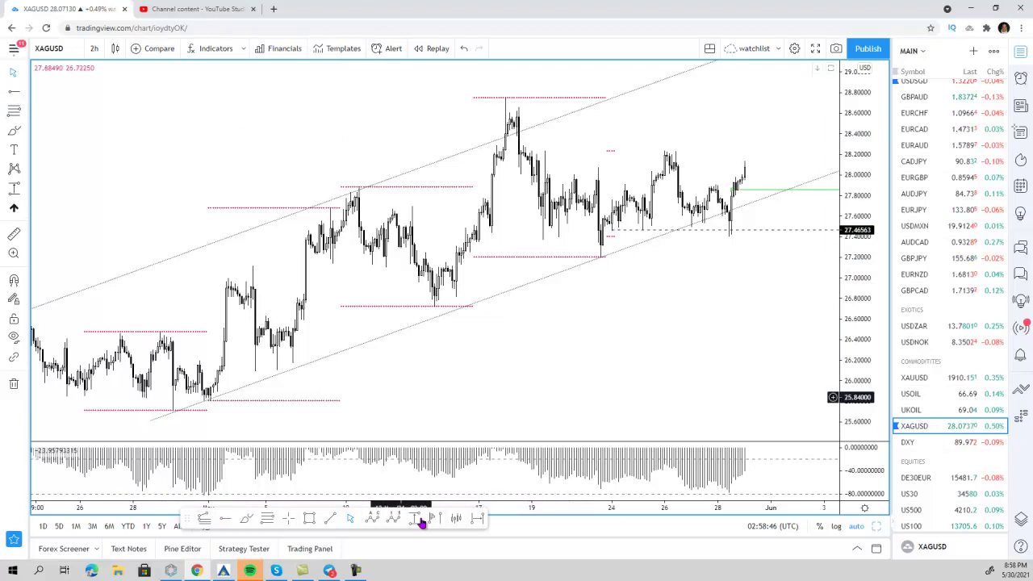
# Step: Highlight the support at the 27.46563 ray with freehand brush strokes and remove them
pyautogui.moveTo(603, 245)
pyautogui.mouseDown()
pyautogui.moveTo(587, 259)
pyautogui.moveTo(634, 263)
pyautogui.mouseUp()
pyautogui.press('Delete')
pyautogui.click(634, 267)
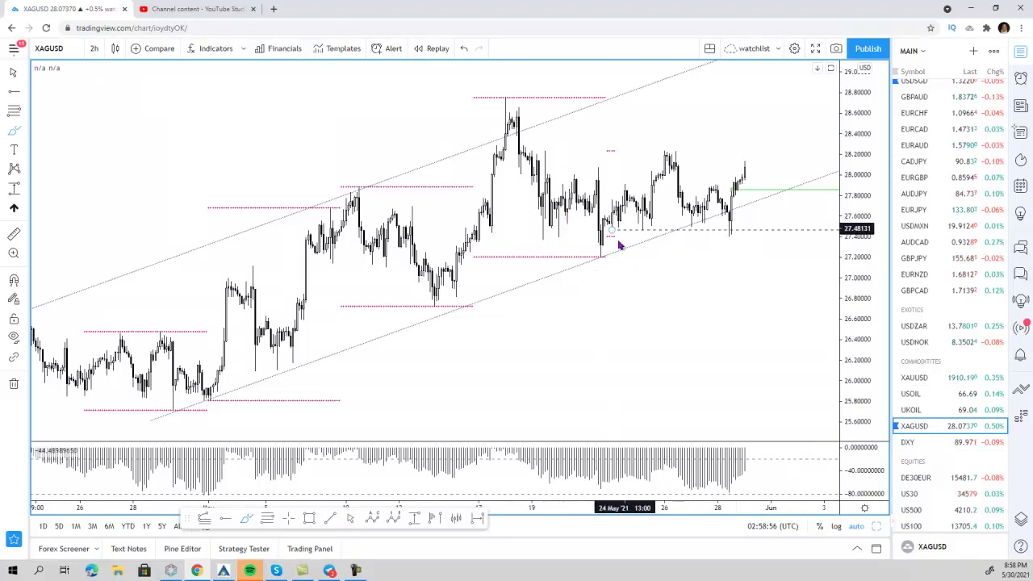
pyautogui.moveTo(611, 230); pyautogui.dragTo(750, 238)
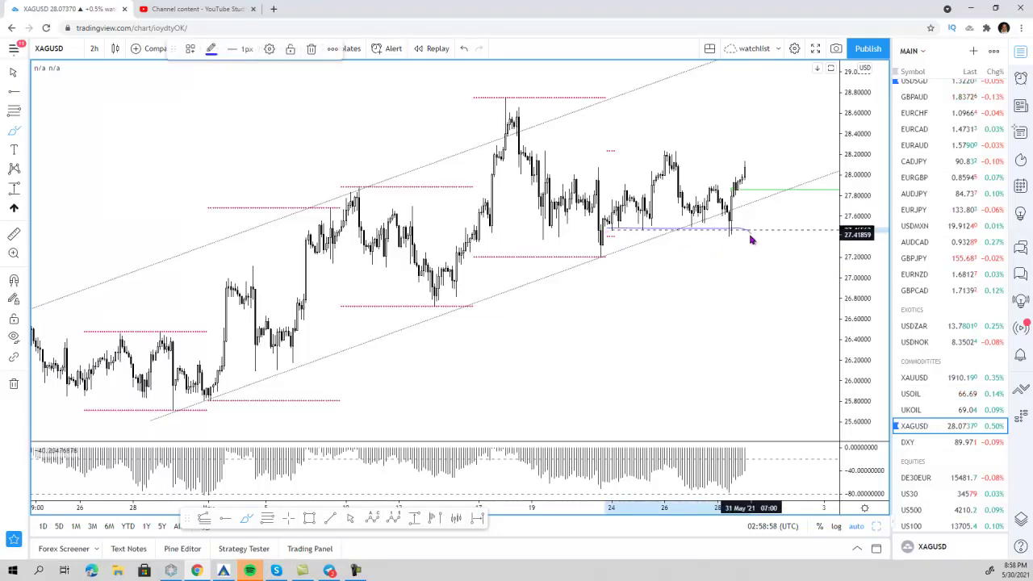
pyautogui.click(728, 240)
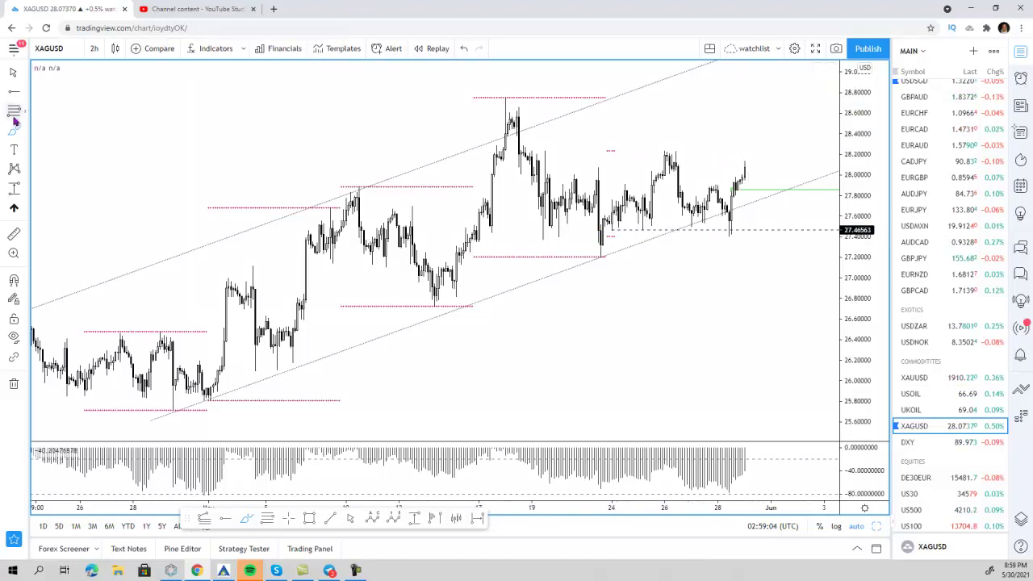
# Step: Draw a falling trend line from the 18 May high near 28.76 to about 27.88 on 1 June, without right extension
pyautogui.click(330, 518)
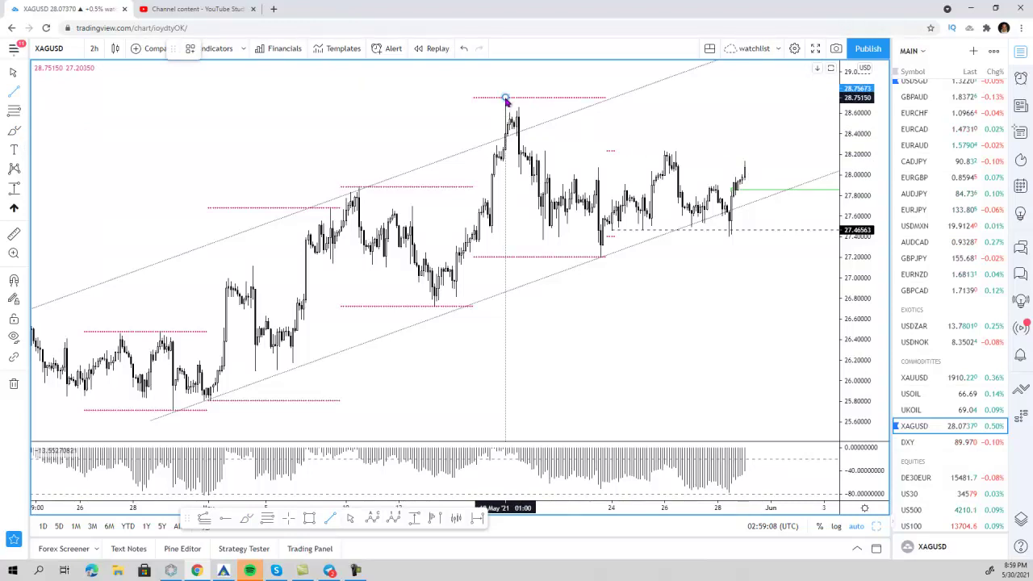
pyautogui.click(674, 155)
pyautogui.doubleClick(676, 156)
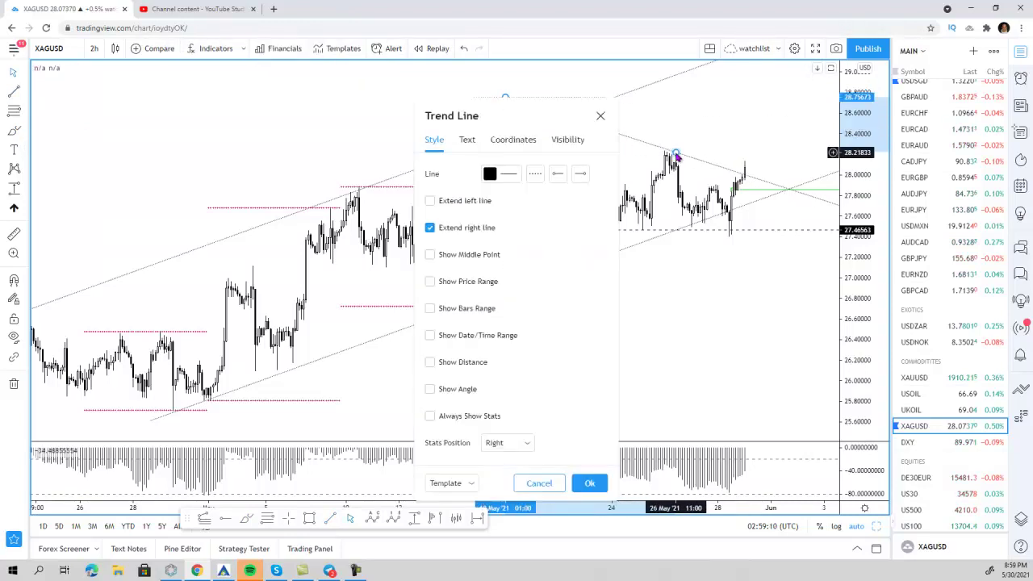
pyautogui.press('Escape')
pyautogui.moveTo(765, 189); pyautogui.dragTo(785, 186)
# Step: Clone the falling trend line and place the copy from about 27.90 at the 10 May high to about 27.03 on 25 May
pyautogui.rightClick(651, 150)
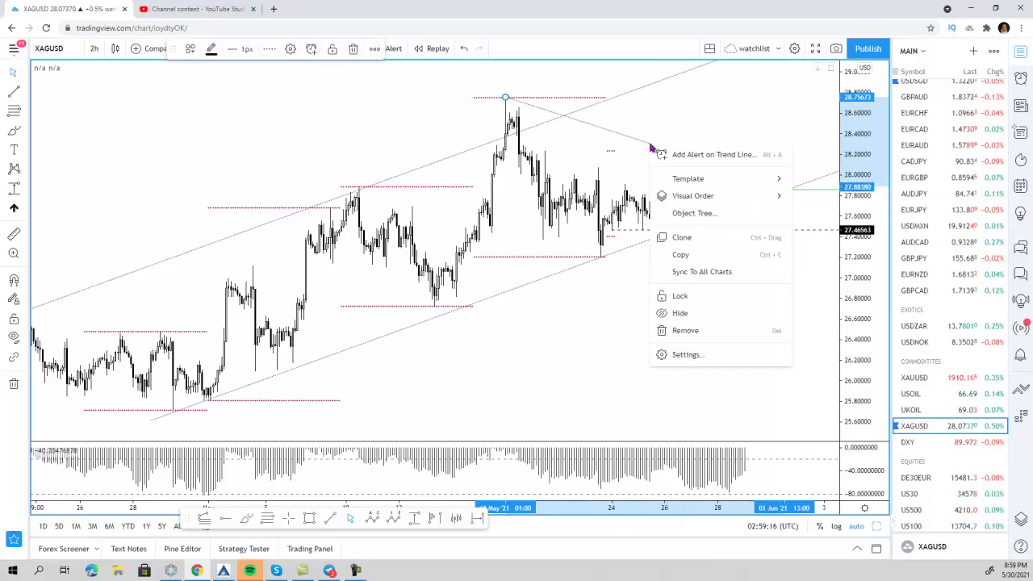
pyautogui.click(690, 239)
pyautogui.moveTo(602, 239); pyautogui.dragTo(511, 234)
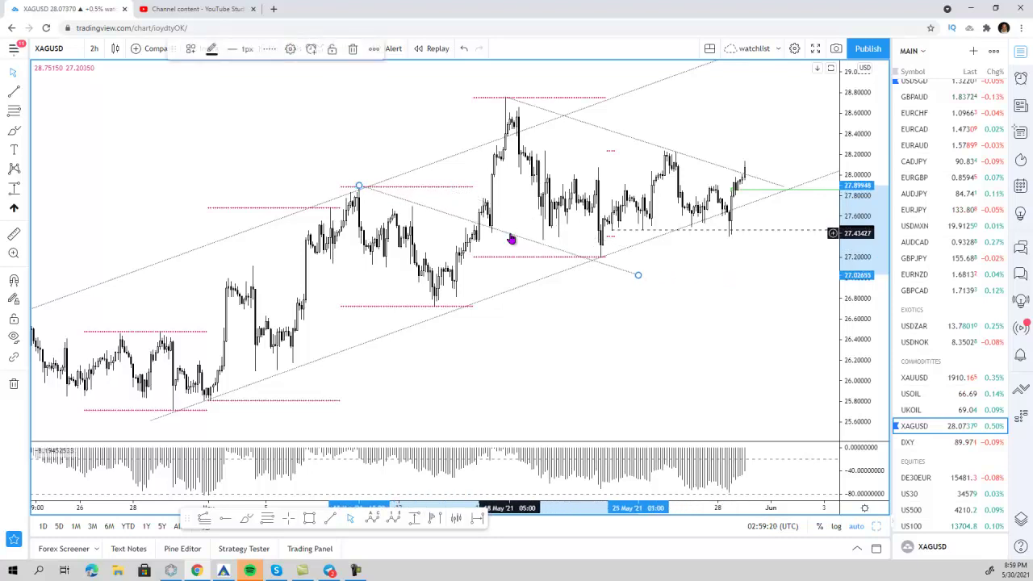
pyautogui.scroll(-5, 512, 237)
pyautogui.scroll(5, 697, 295)
pyautogui.scroll(1, 698, 296)
pyautogui.scroll(-2, 686, 284)
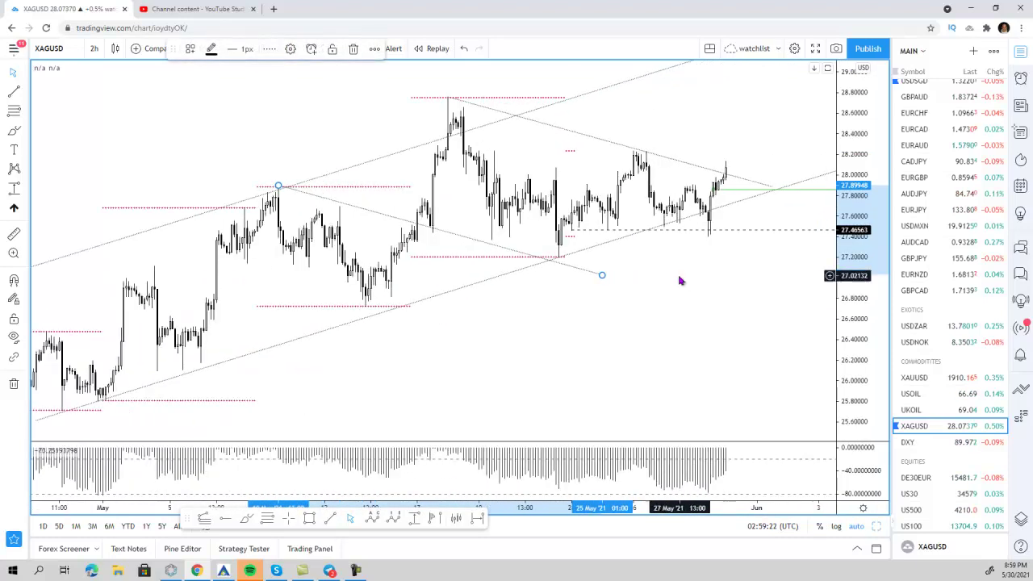
pyautogui.scroll(1, 755, 326)
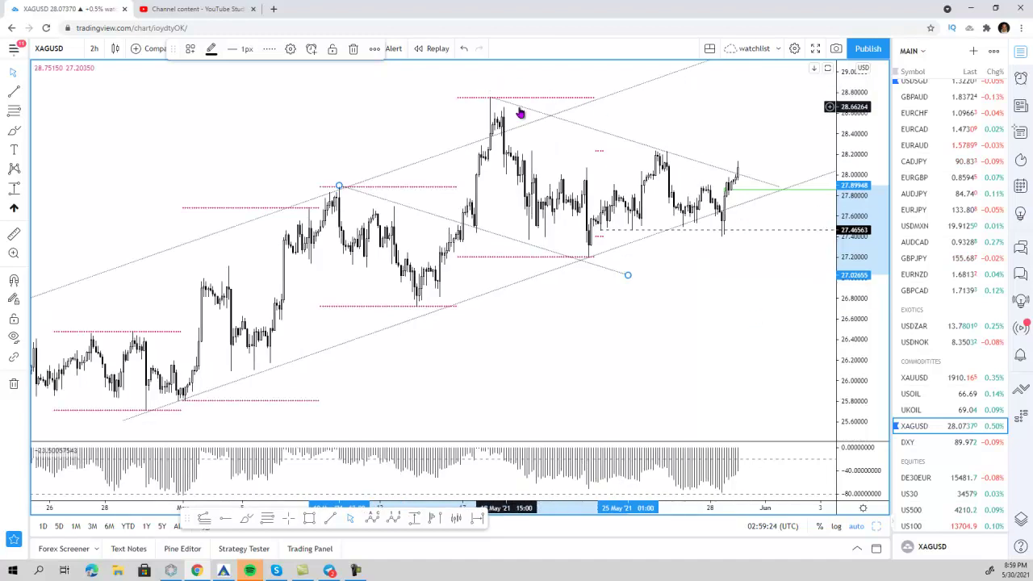
# Step: Restore the multi-chart layout, then maximize the 1-hour XAGUSD chart with the recent price action enlarged
pyautogui.click(875, 528)
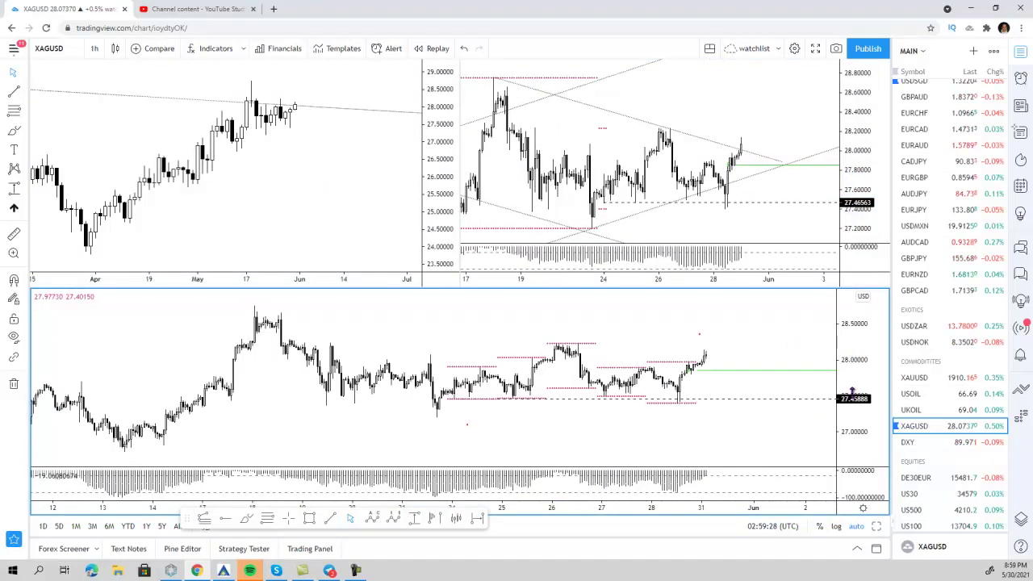
pyautogui.moveTo(852, 392); pyautogui.dragTo(850, 335)
pyautogui.moveTo(788, 339); pyautogui.dragTo(779, 338)
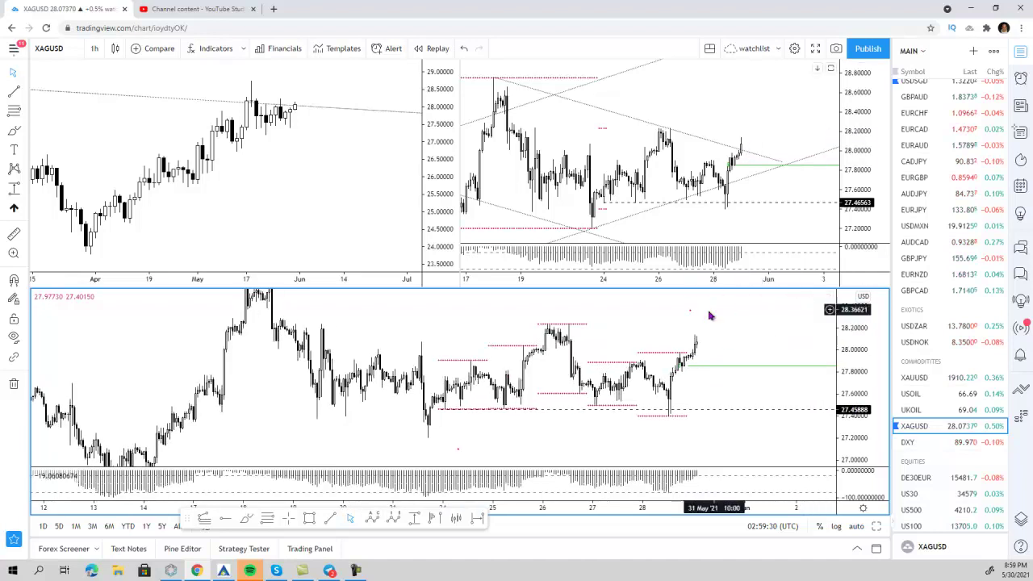
pyautogui.click(875, 528)
pyautogui.scroll(3, 688, 333)
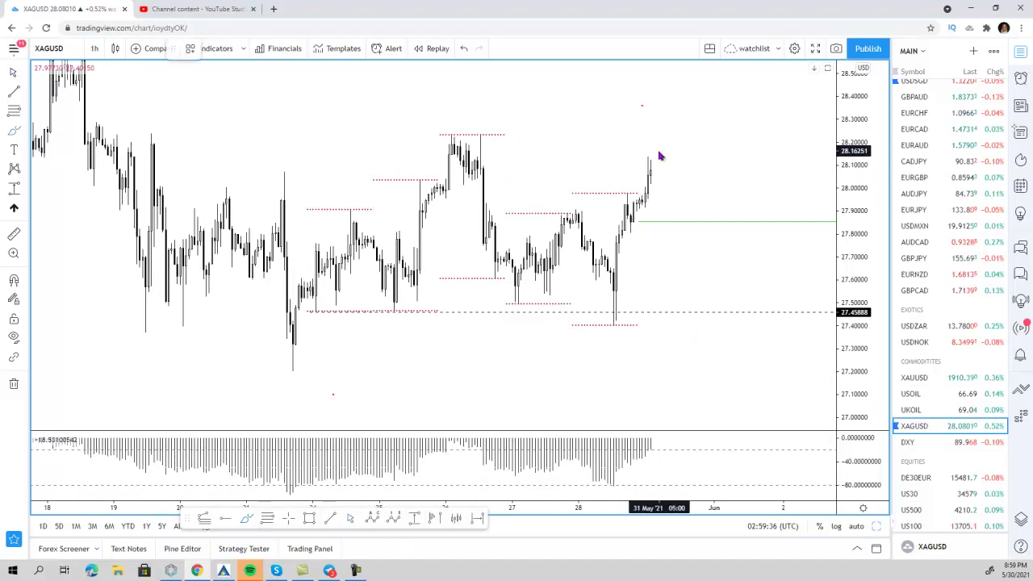
# Step: Circle the breakout above the 27 and 28 May highs freehand, sketch an upward stroke, and delete both marks
pyautogui.moveTo(641, 191); pyautogui.dragTo(637, 215)
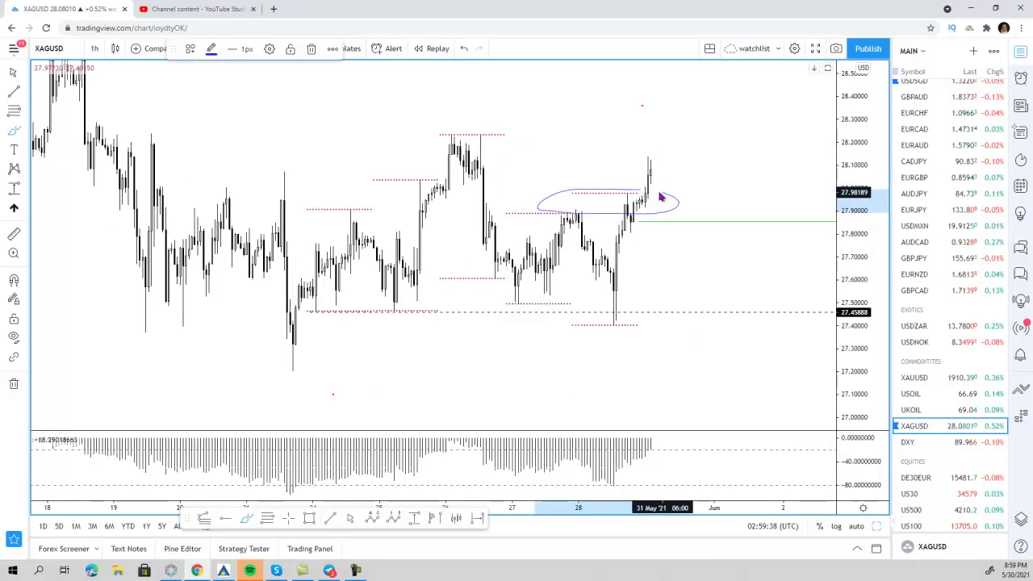
pyautogui.moveTo(685, 207)
pyautogui.mouseDown()
pyautogui.moveTo(663, 137)
pyautogui.moveTo(747, 139)
pyautogui.mouseUp()
pyautogui.press('Delete')
pyautogui.click(676, 201)
pyautogui.press('Delete')
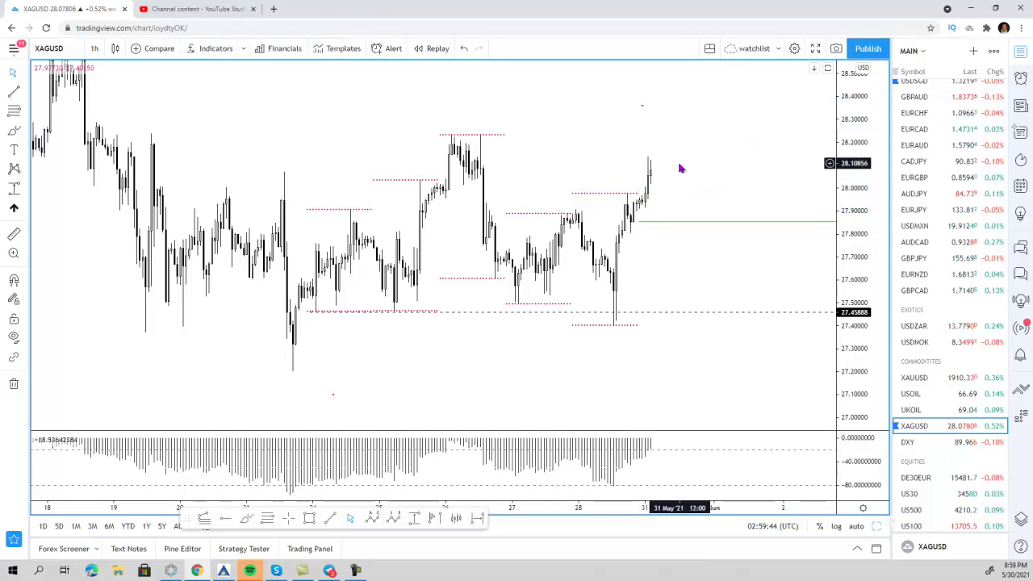
# Step: Rescale the 1-hour chart to include the 18 May high and restore the multi-chart layout
pyautogui.scroll(-3, 682, 189)
pyautogui.scroll(3, 681, 190)
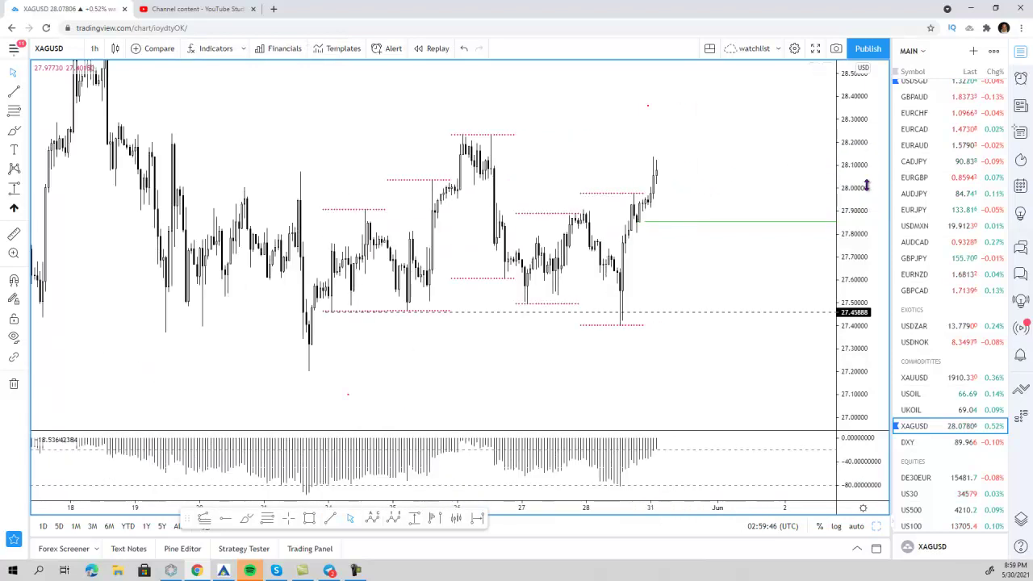
pyautogui.rightClick(648, 176)
pyautogui.press('Escape')
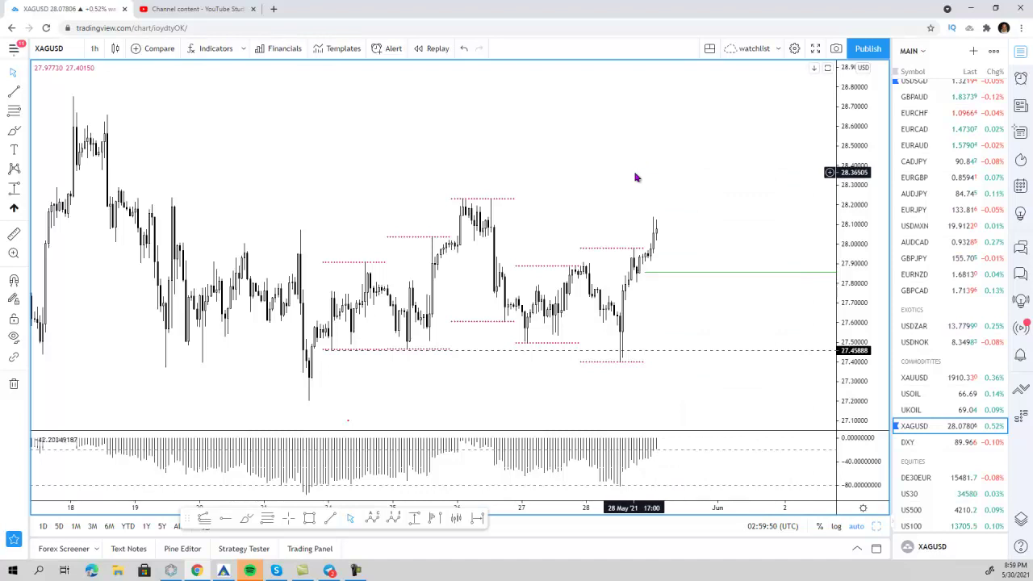
pyautogui.click(875, 526)
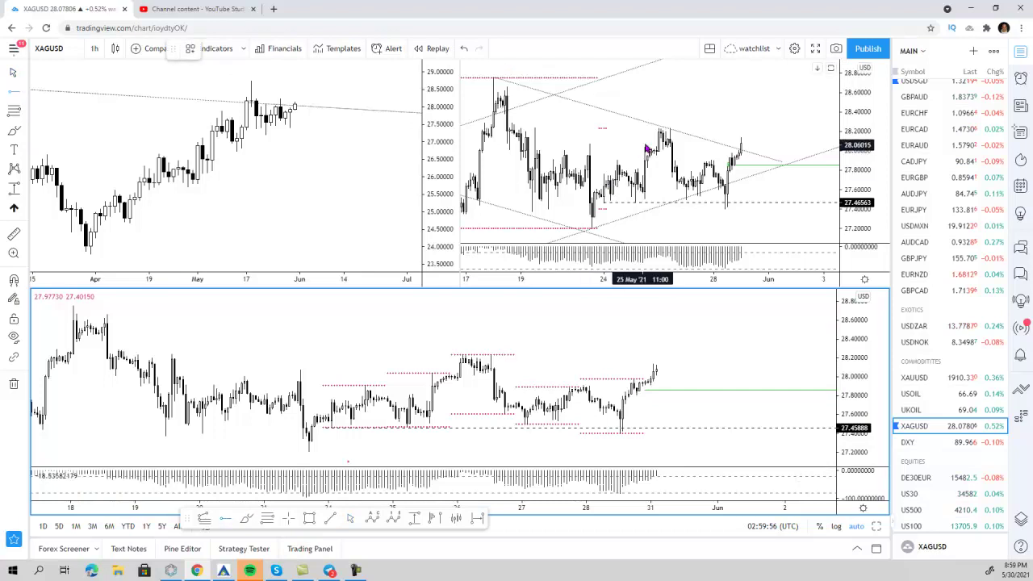
# Step: Place a horizontal ray at 28.23742 from the 26 May high on the 2-hour chart and enlarge its price scale
pyautogui.click(698, 119)
pyautogui.click(742, 117)
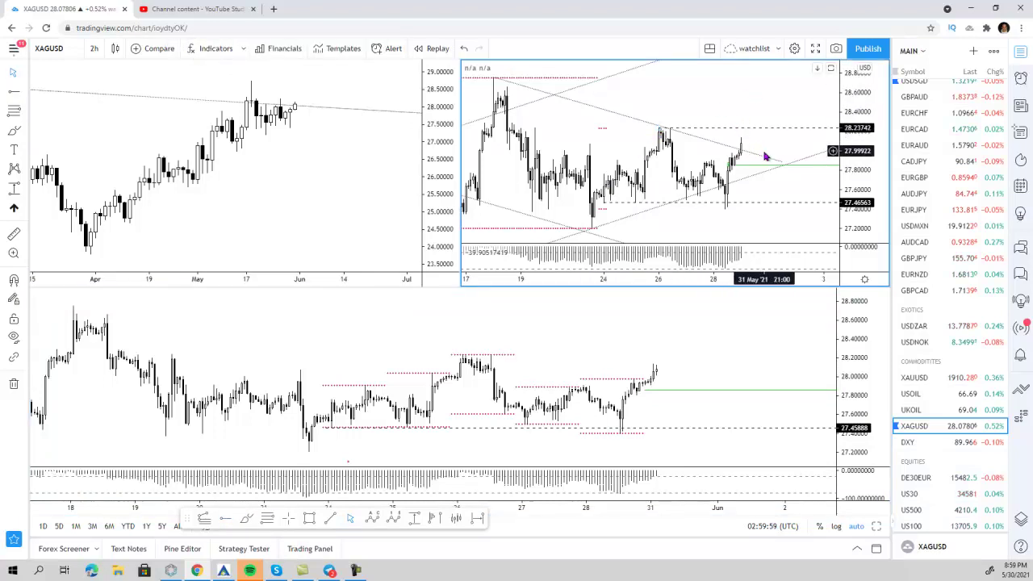
pyautogui.moveTo(864, 191); pyautogui.dragTo(858, 169)
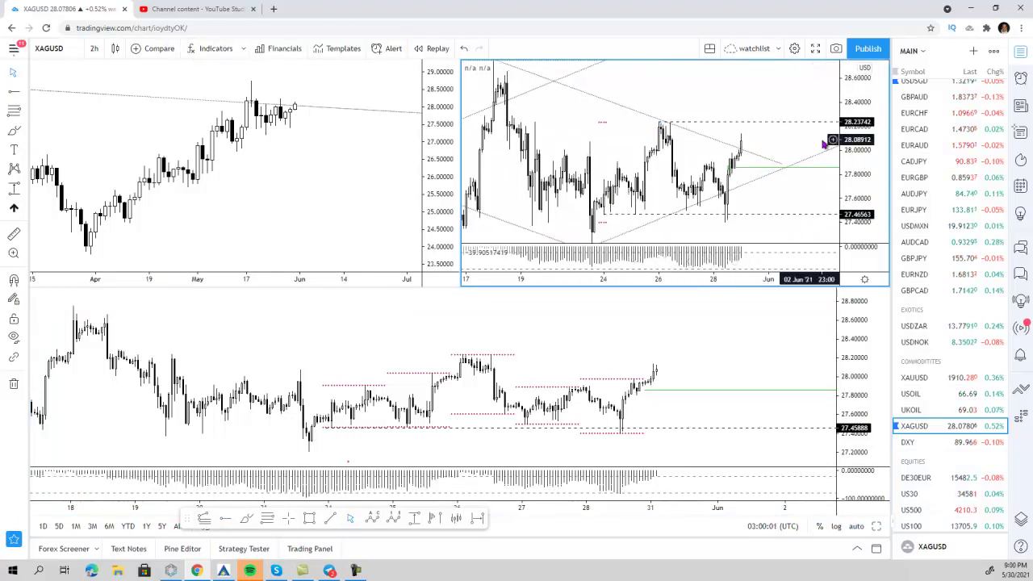
pyautogui.moveTo(802, 152); pyautogui.dragTo(801, 158)
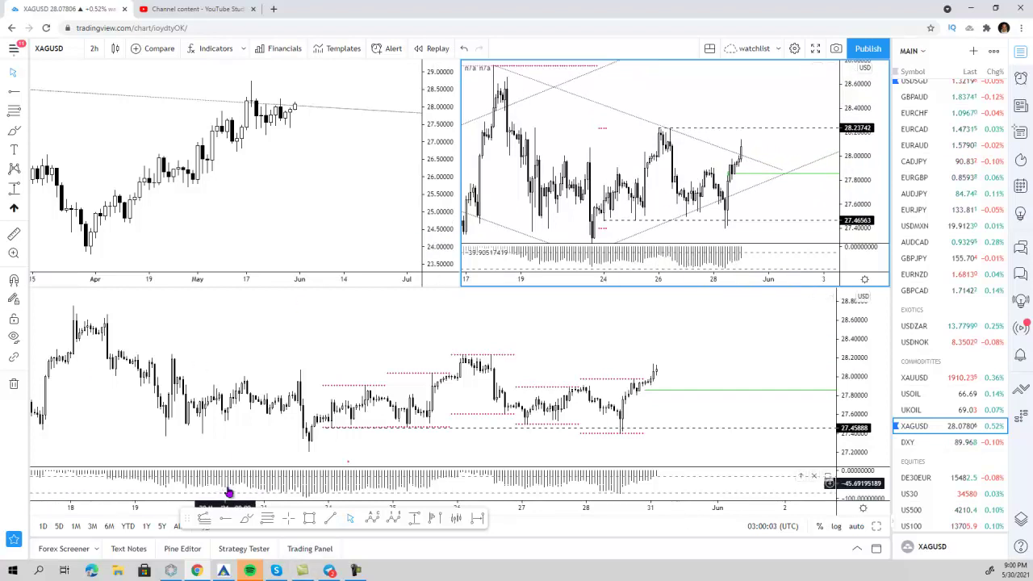
# Step: Sketch a projected rally above the 28.23742 ray with a pullback to it, and undo the sketch
pyautogui.moveTo(727, 204)
pyautogui.mouseDown()
pyautogui.moveTo(762, 105)
pyautogui.moveTo(781, 126)
pyautogui.mouseUp()
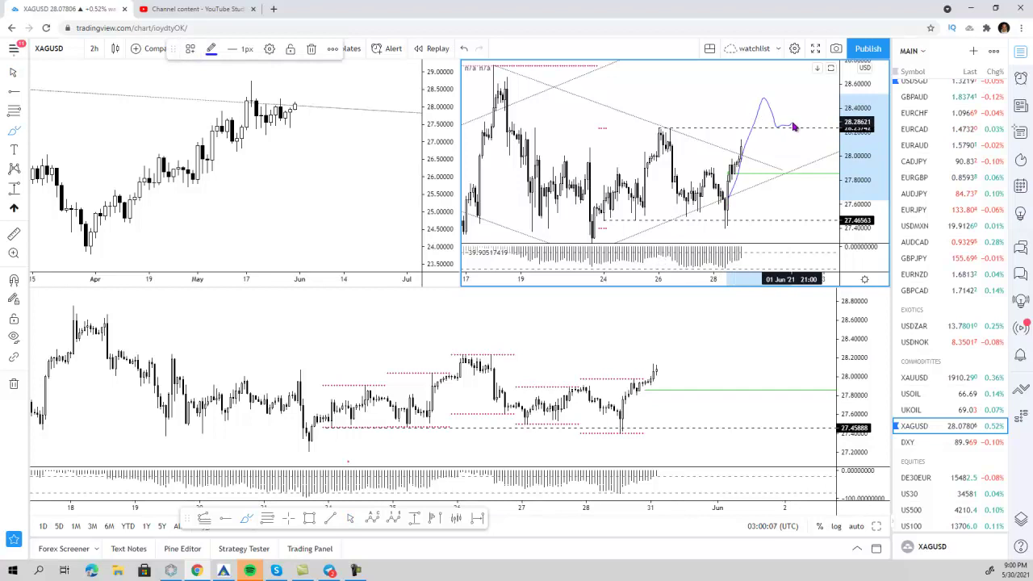
pyautogui.hotkey('ctrl', 'z')
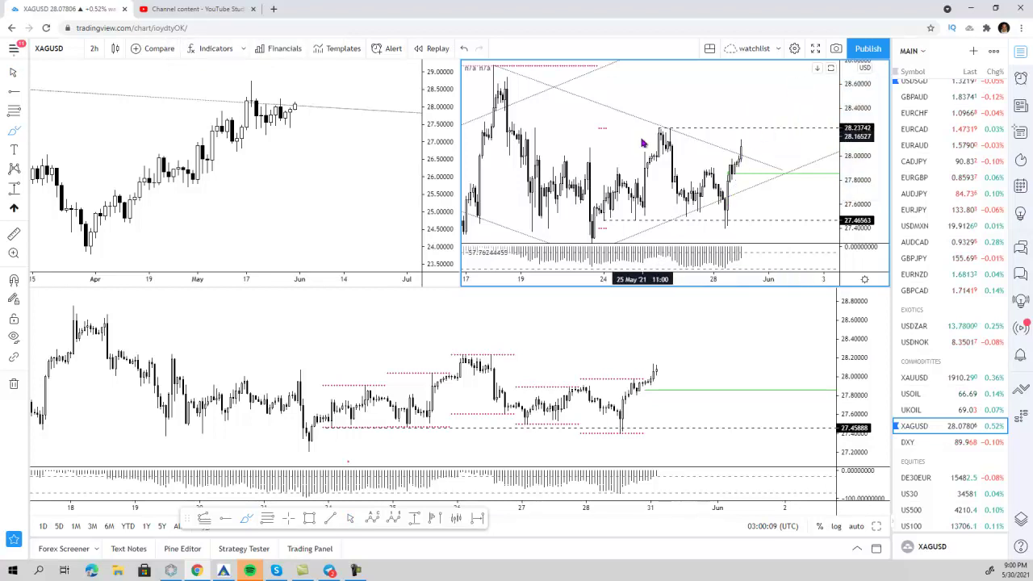
# Step: Review the daily XAGUSD price action back to the February high
pyautogui.scroll(-2, 299, 181)
pyautogui.scroll(-1, 286, 157)
pyautogui.click(274, 135)
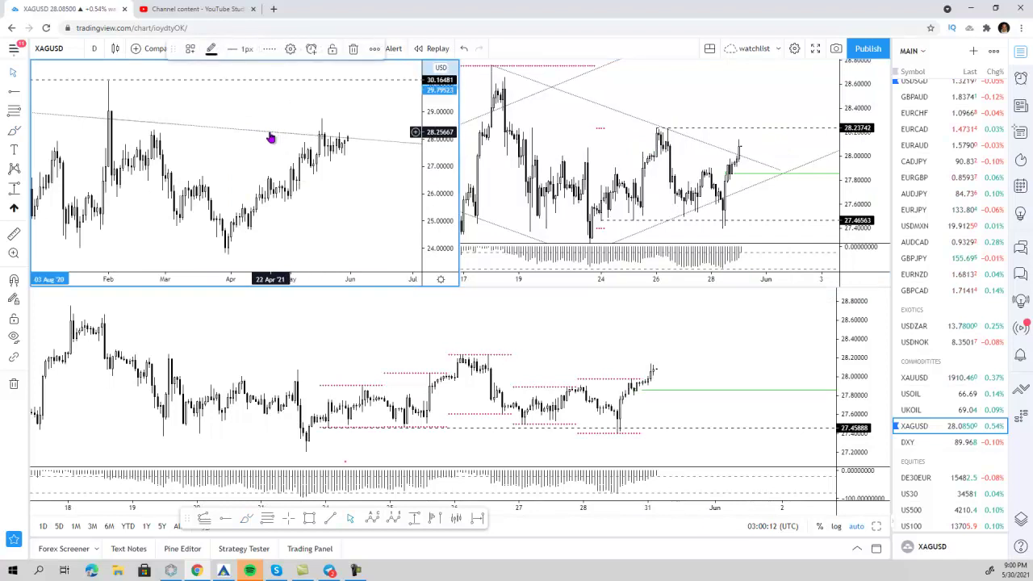
pyautogui.scroll(1, 295, 160)
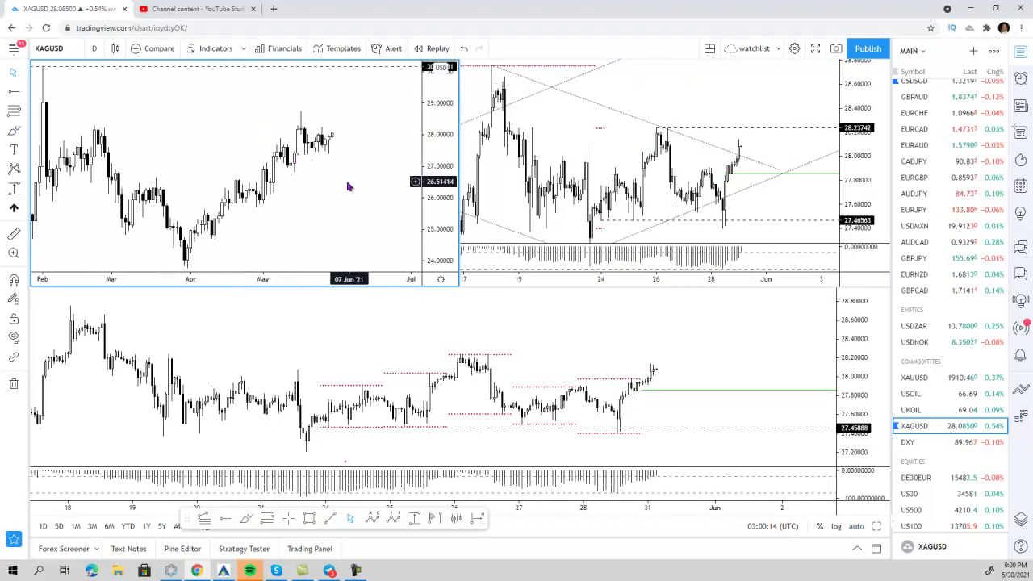
pyautogui.scroll(1, 371, 168)
# Step: Switch the charts to XAUUSD, maximize the 2-hour chart and frame the full rising channel from early May
pyautogui.click(916, 377)
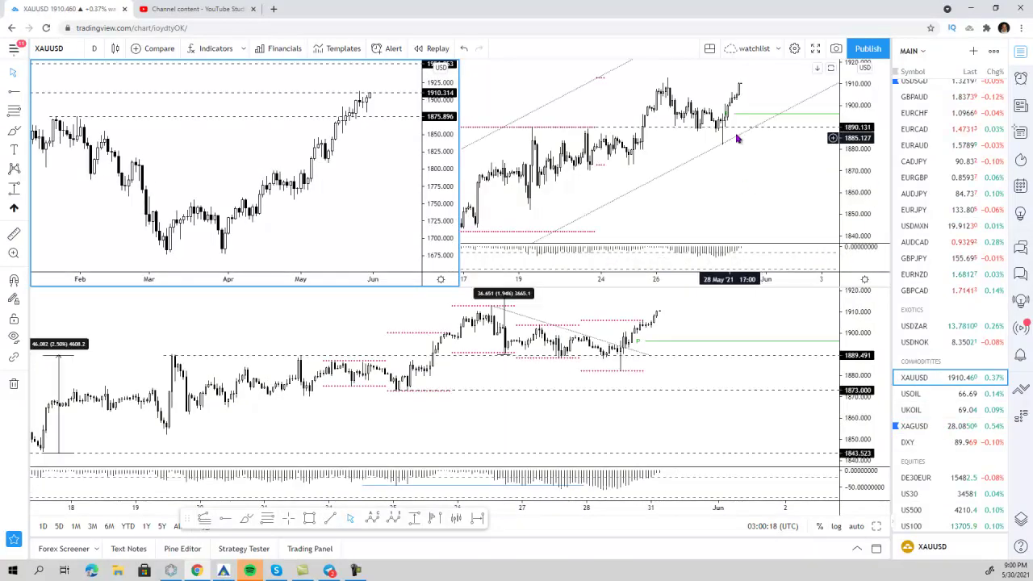
pyautogui.click(876, 526)
pyautogui.click(876, 526)
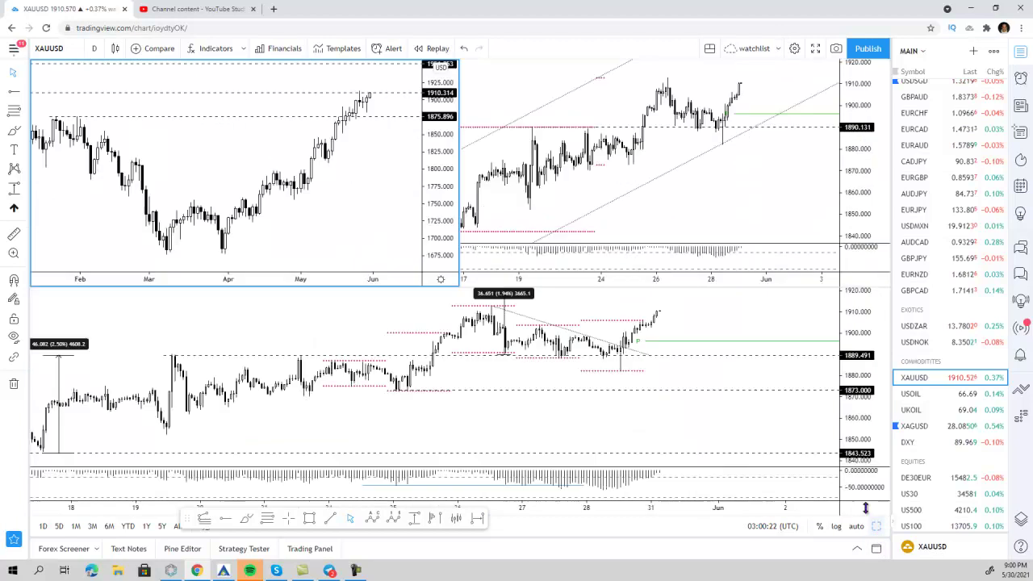
pyautogui.click(876, 526)
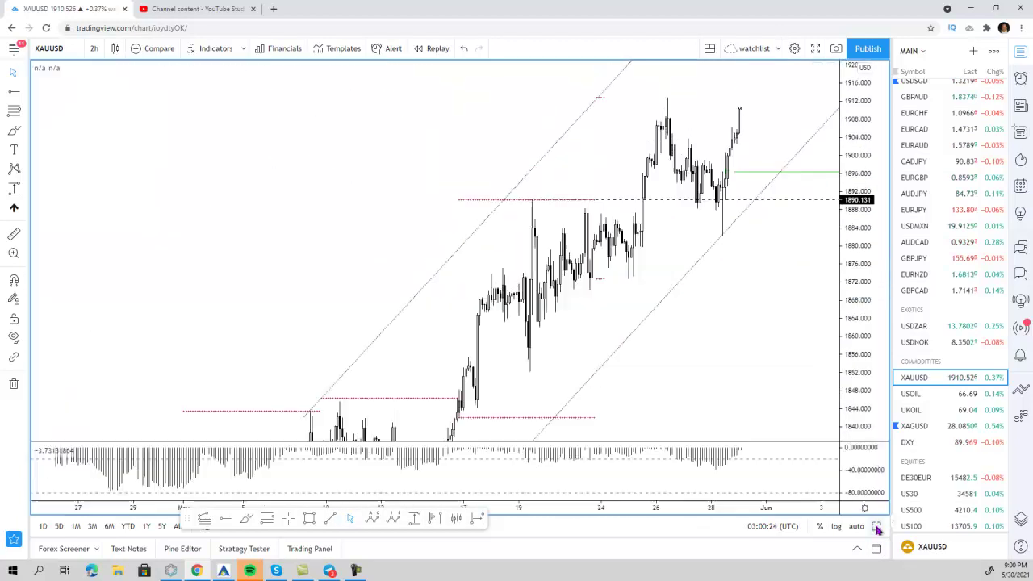
pyautogui.scroll(-1, 807, 347)
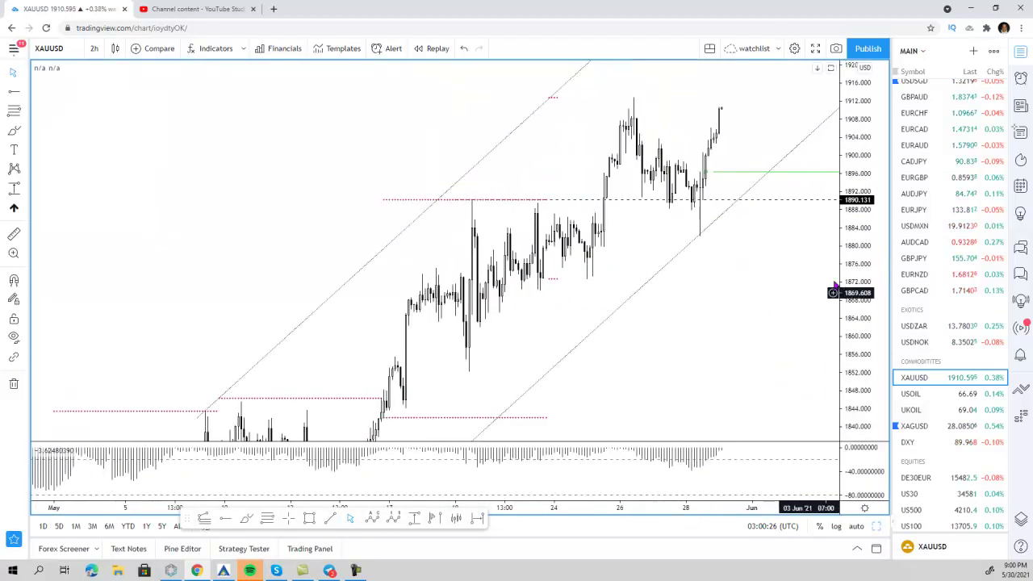
pyautogui.moveTo(874, 265); pyautogui.dragTo(821, 299)
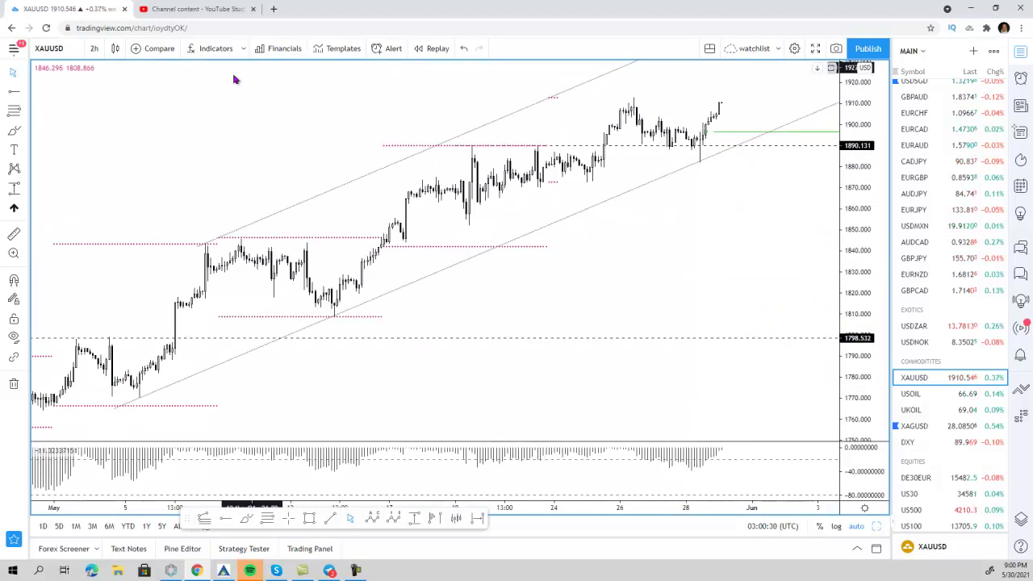
# Step: Sketch brush marks on the 2-hour gold chart around the 28 May wick, the highs near 1890.131 and the pullback from the 26 May high
pyautogui.click(21, 131)
pyautogui.moveTo(710, 146); pyautogui.dragTo(694, 164)
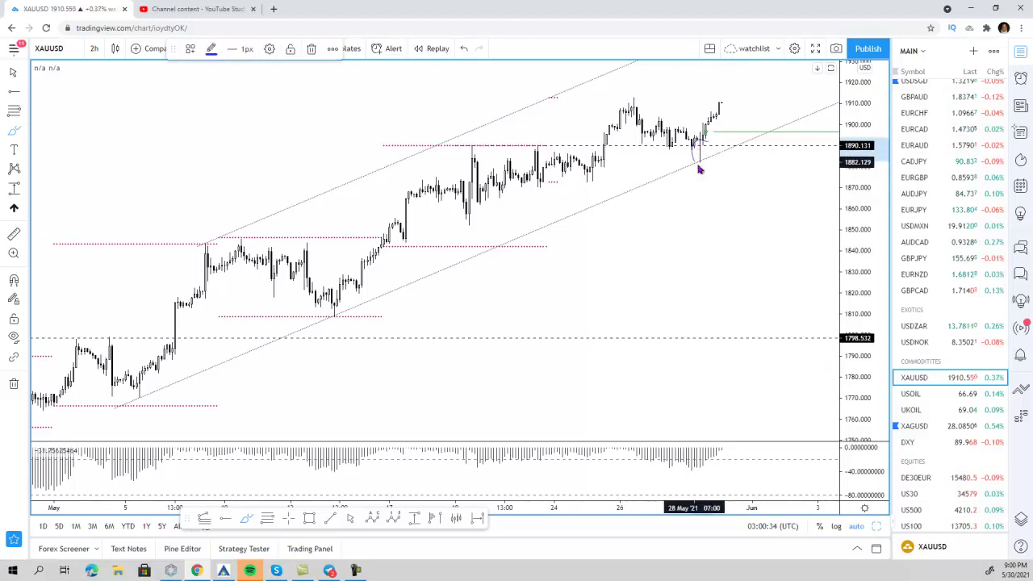
pyautogui.moveTo(564, 149)
pyautogui.mouseDown()
pyautogui.moveTo(436, 155)
pyautogui.moveTo(535, 146)
pyautogui.moveTo(502, 149)
pyautogui.mouseUp()
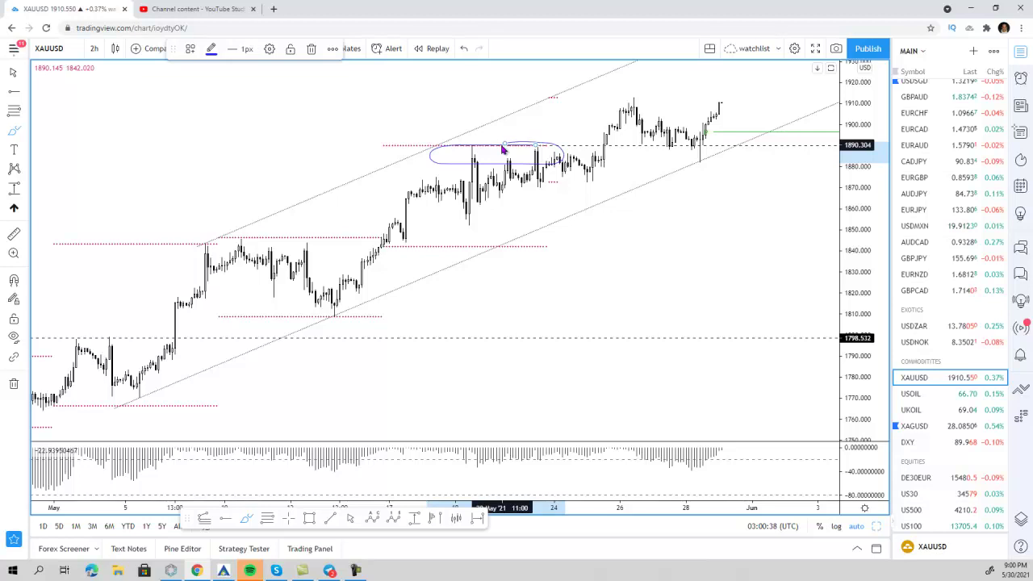
pyautogui.moveTo(633, 96); pyautogui.dragTo(708, 132)
pyautogui.moveTo(605, 134); pyautogui.dragTo(737, 146)
pyautogui.moveTo(677, 126); pyautogui.dragTo(749, 123)
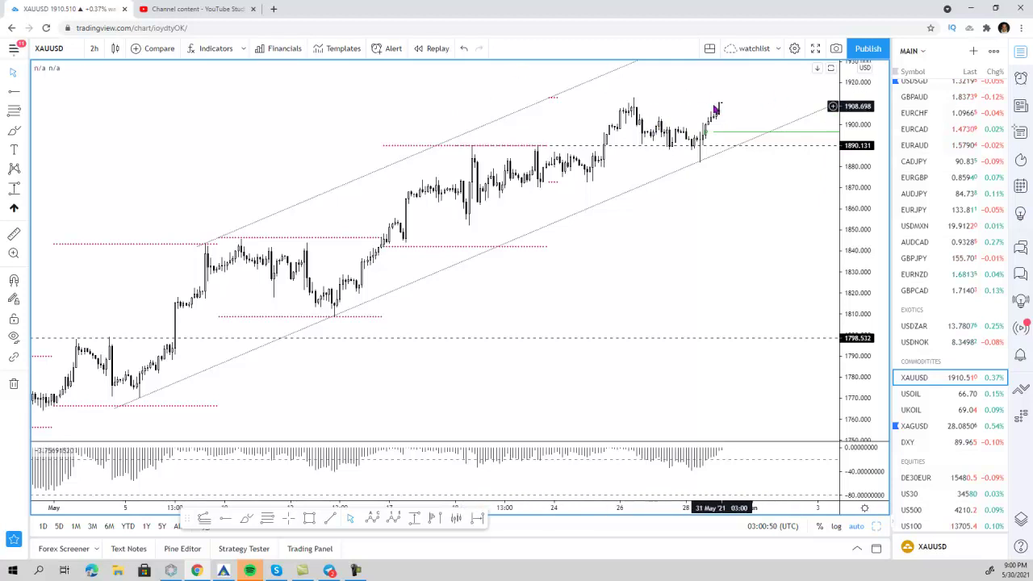
# Step: Restore the three-chart layout and switch the charts to GBPUSD
pyautogui.click(874, 526)
pyautogui.moveTo(898, 384)
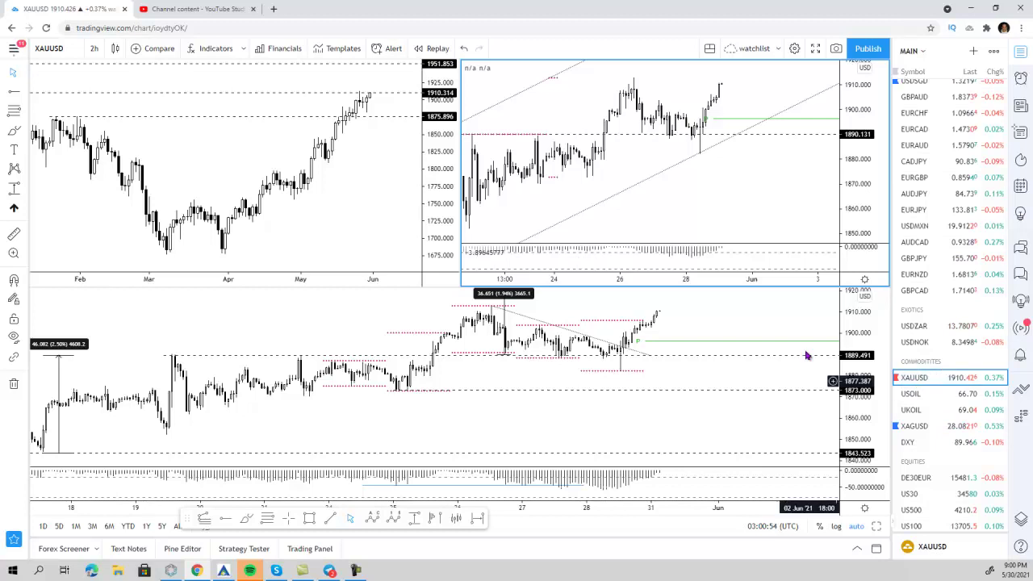
pyautogui.scroll(5, 908, 185)
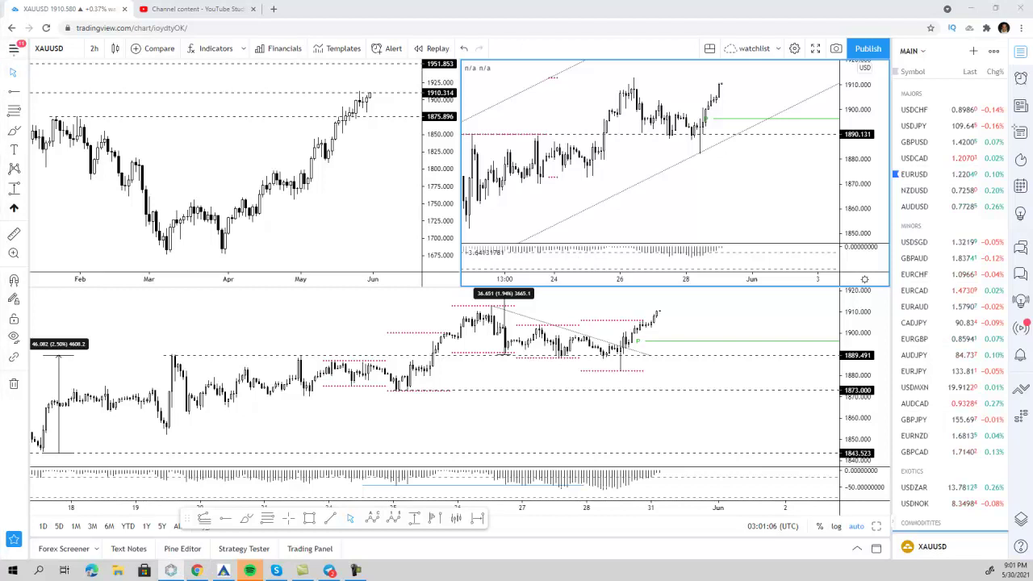
pyautogui.click(951, 142)
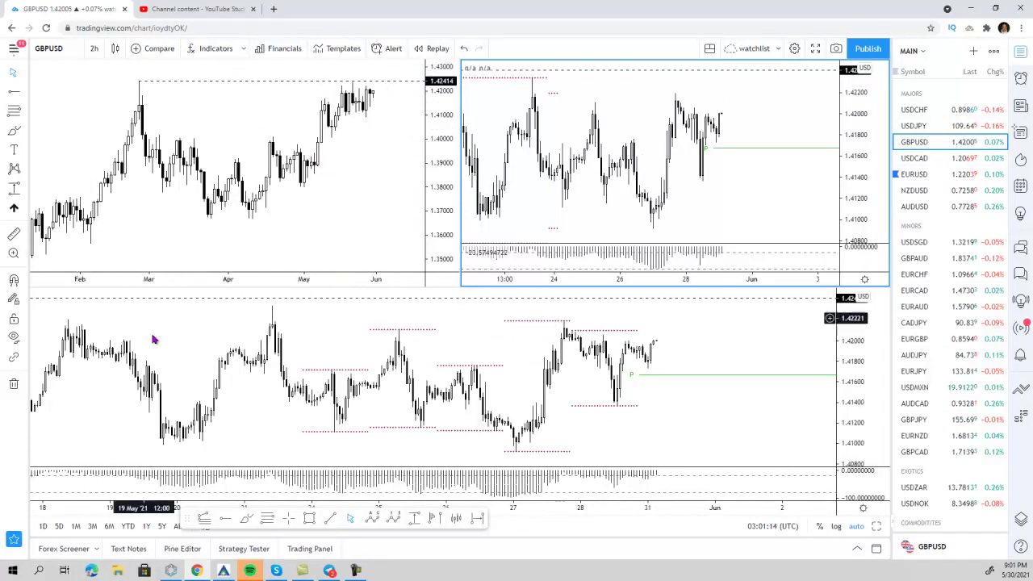
# Step: Sketch the May rally and the consolidation below the 1.42414 level on the daily GBPUSD chart, deleting the earlier brush marks
pyautogui.click(120, 89)
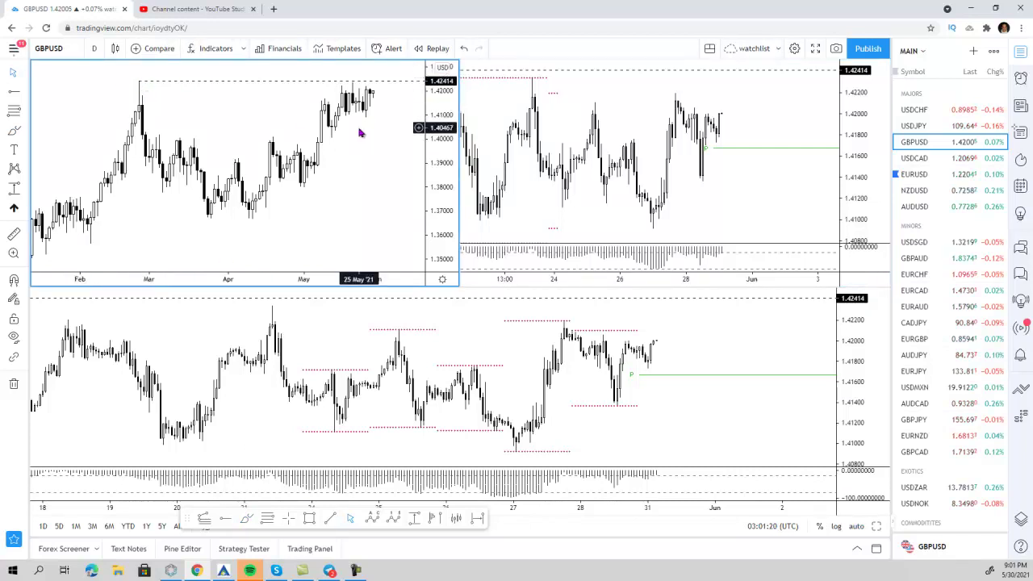
pyautogui.scroll(2, 359, 132)
pyautogui.click(14, 131)
pyautogui.moveTo(274, 179)
pyautogui.mouseDown()
pyautogui.moveTo(285, 185)
pyautogui.moveTo(302, 171)
pyautogui.moveTo(322, 135)
pyautogui.mouseUp()
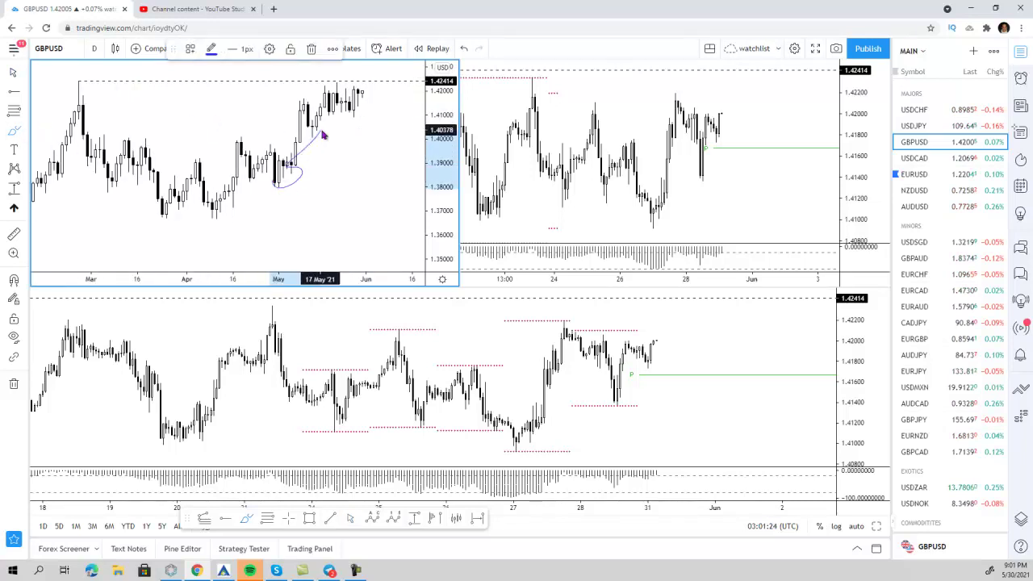
pyautogui.press('Delete')
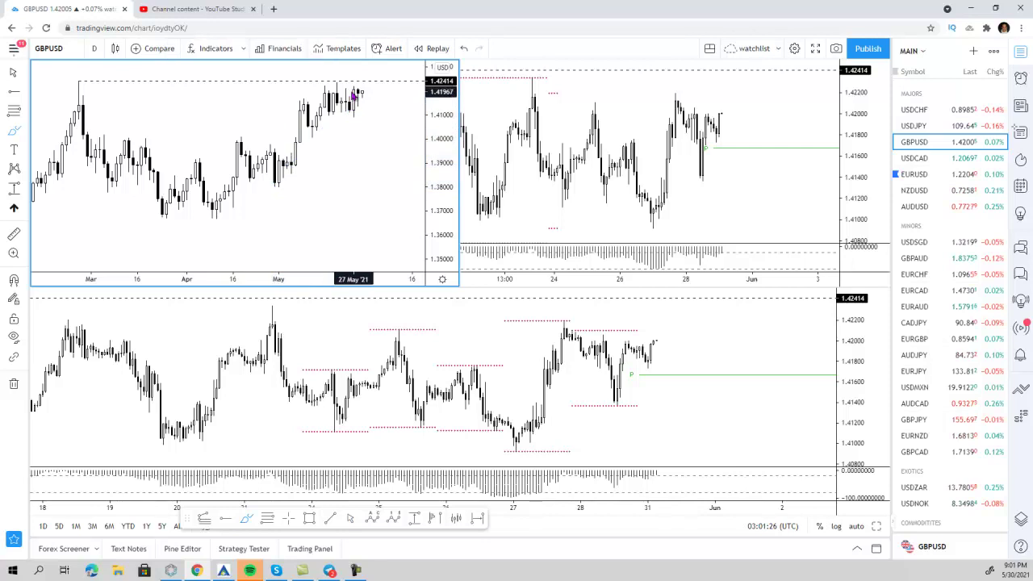
pyautogui.moveTo(322, 86); pyautogui.dragTo(374, 87)
pyautogui.press('Delete')
pyautogui.press('Escape')
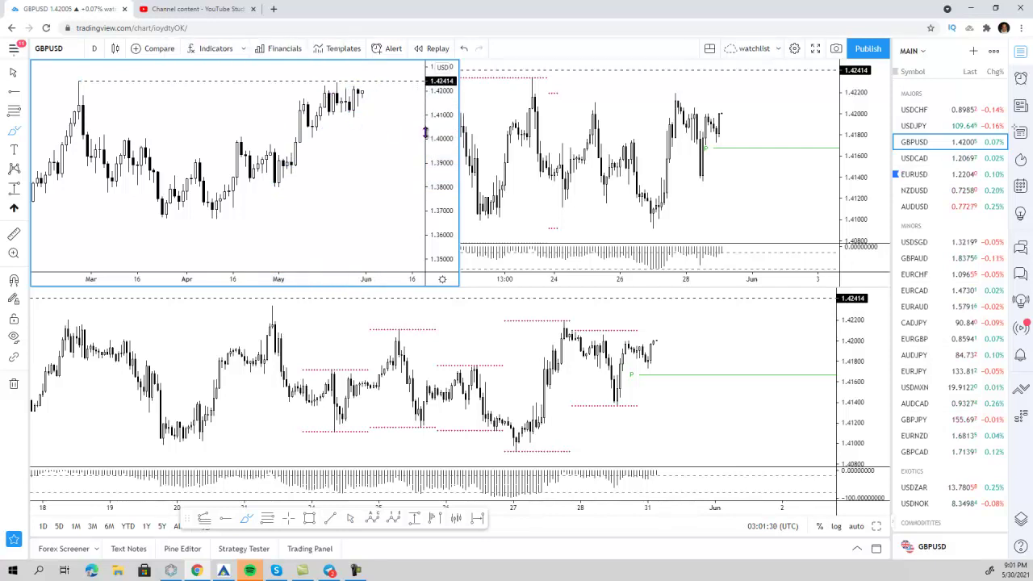
pyautogui.moveTo(305, 145); pyautogui.dragTo(356, 112)
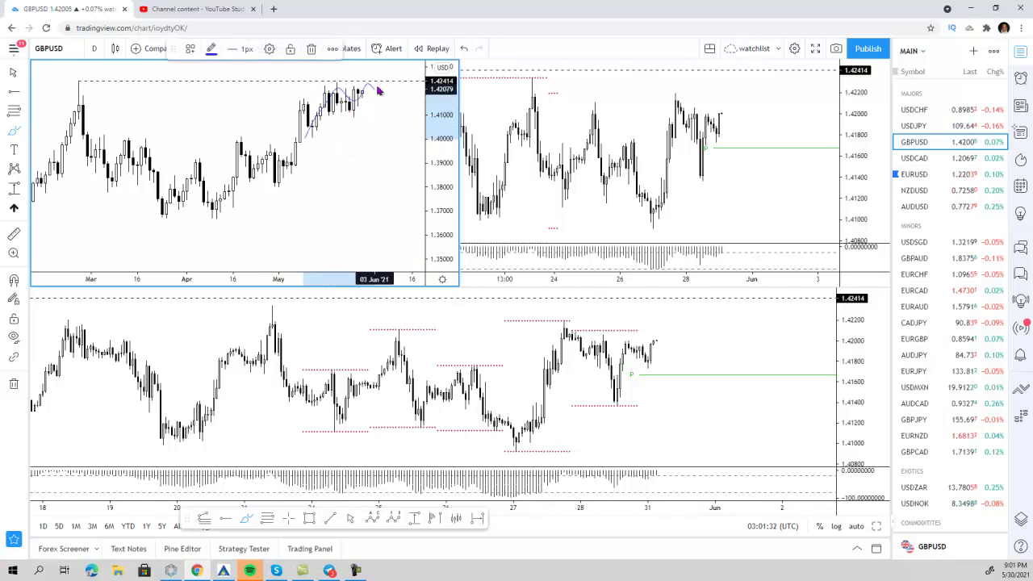
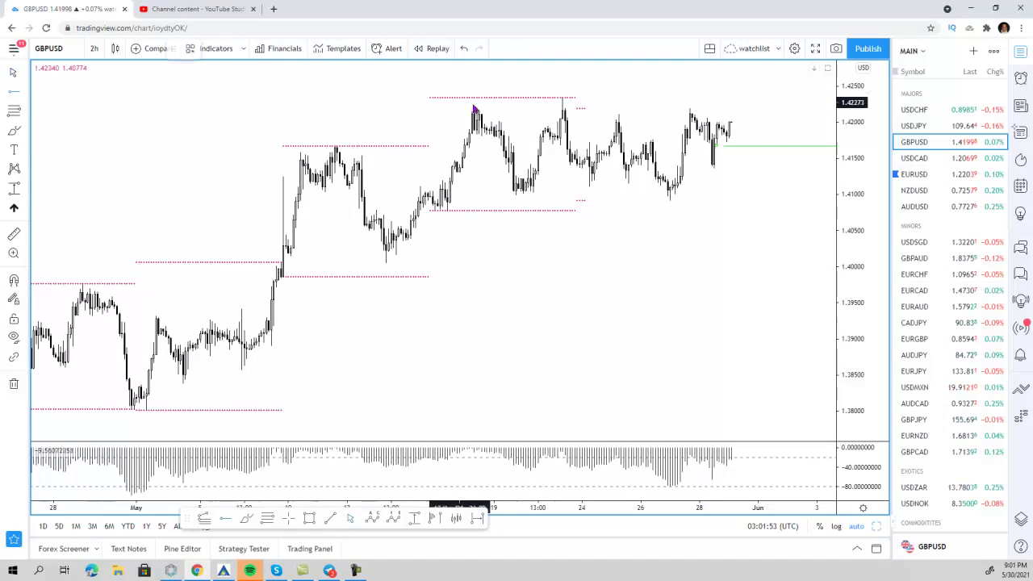
# Step: Place a horizontal ray at 1.42139 from the 18 May high on the 2-hour GBPUSD chart
pyautogui.click(474, 112)
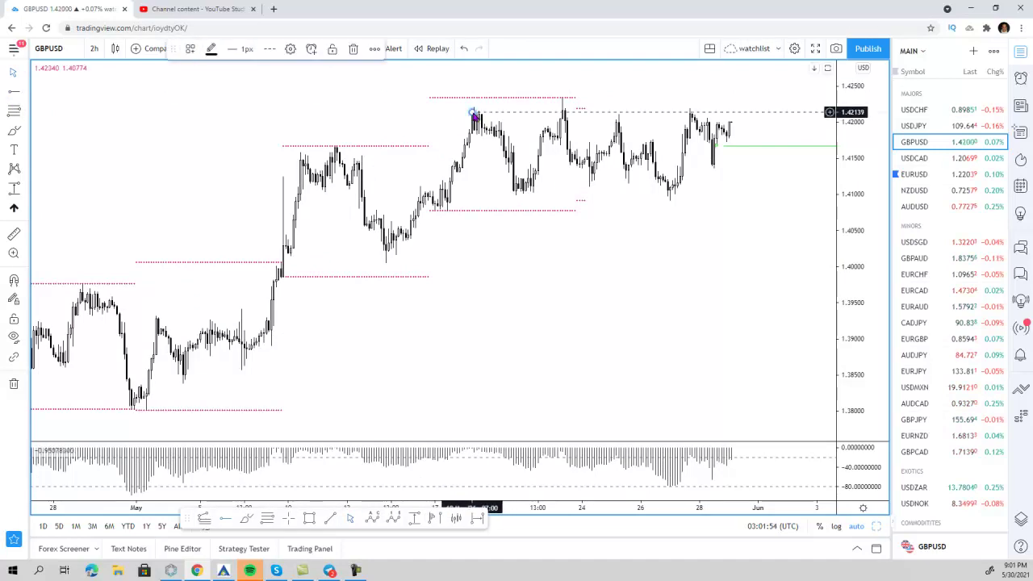
pyautogui.click(624, 192)
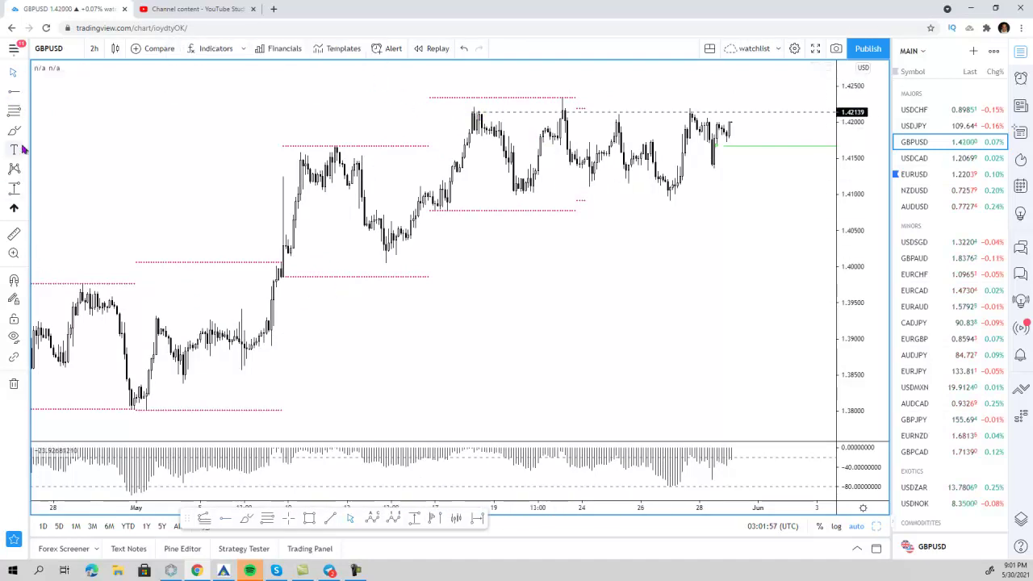
# Step: Draw a rising trend line from the 3 May low along the 26 May low, extended to early June
pyautogui.click(331, 519)
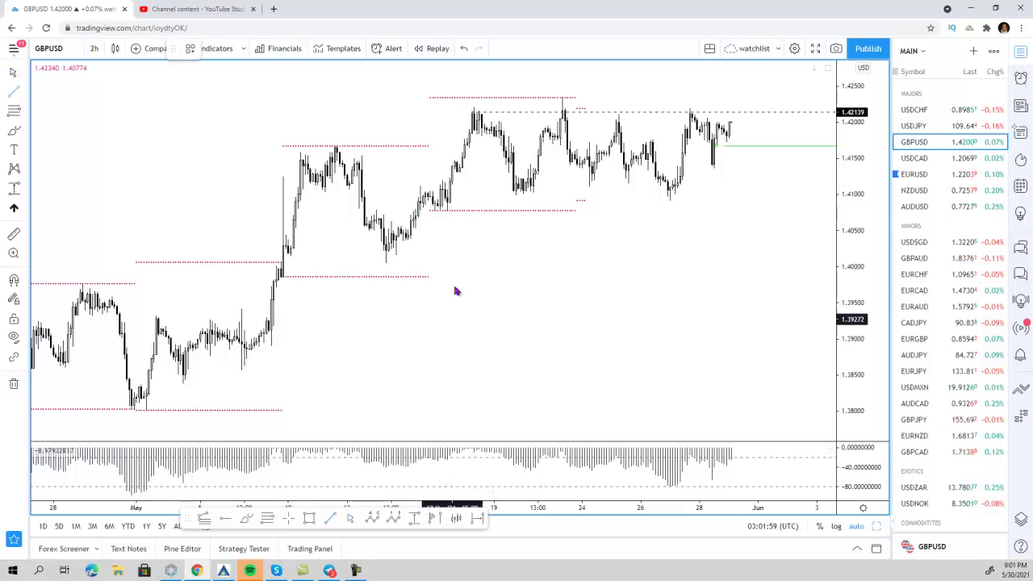
pyautogui.moveTo(243, 369)
pyautogui.mouseDown()
pyautogui.moveTo(834, 138)
pyautogui.moveTo(814, 142)
pyautogui.mouseUp()
pyautogui.click(780, 167)
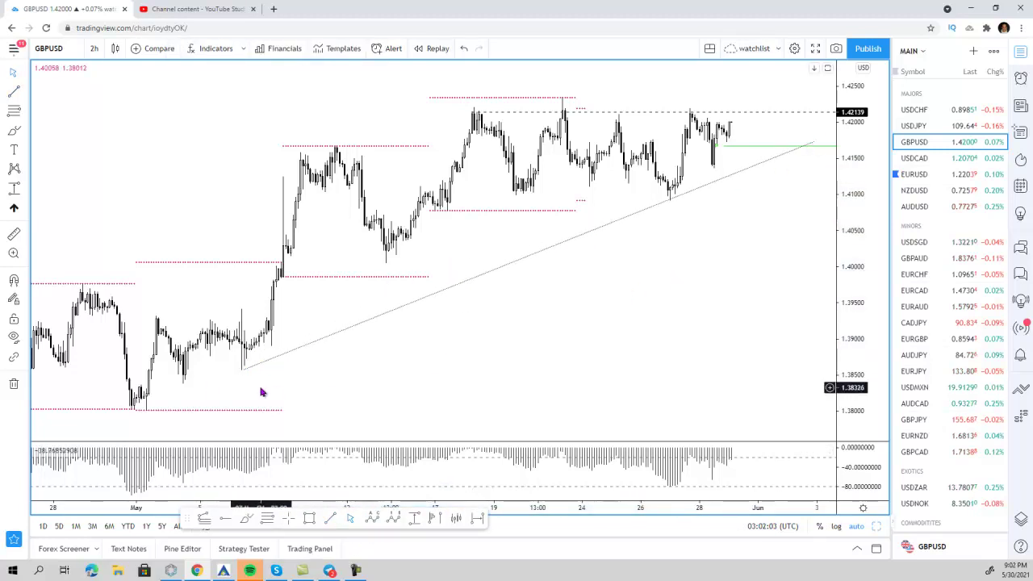
pyautogui.moveTo(243, 370); pyautogui.dragTo(145, 416)
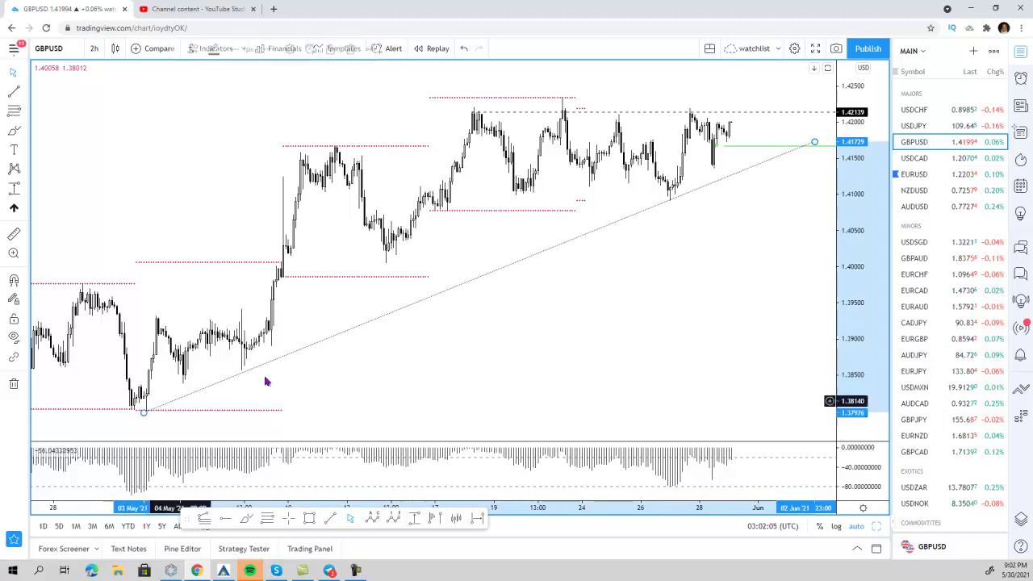
pyautogui.moveTo(815, 142)
pyautogui.mouseDown()
pyautogui.moveTo(820, 132)
pyautogui.moveTo(819, 144)
pyautogui.mouseUp()
pyautogui.click(801, 102)
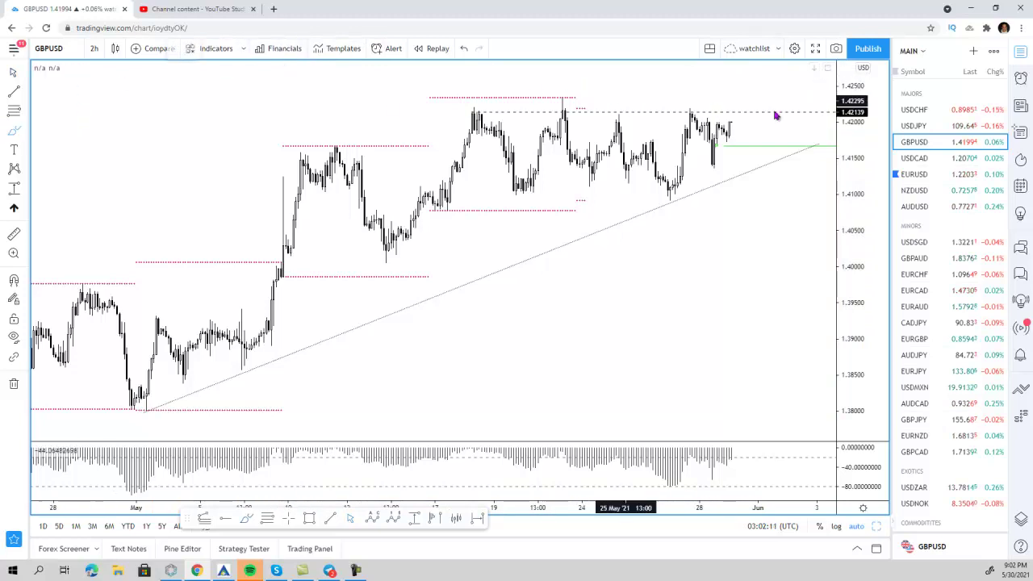
# Step: Sketch projected GBPUSD rallies from the 28 May low through the 1.42139 ray, removing each sketch
pyautogui.moveTo(714, 167); pyautogui.dragTo(747, 76)
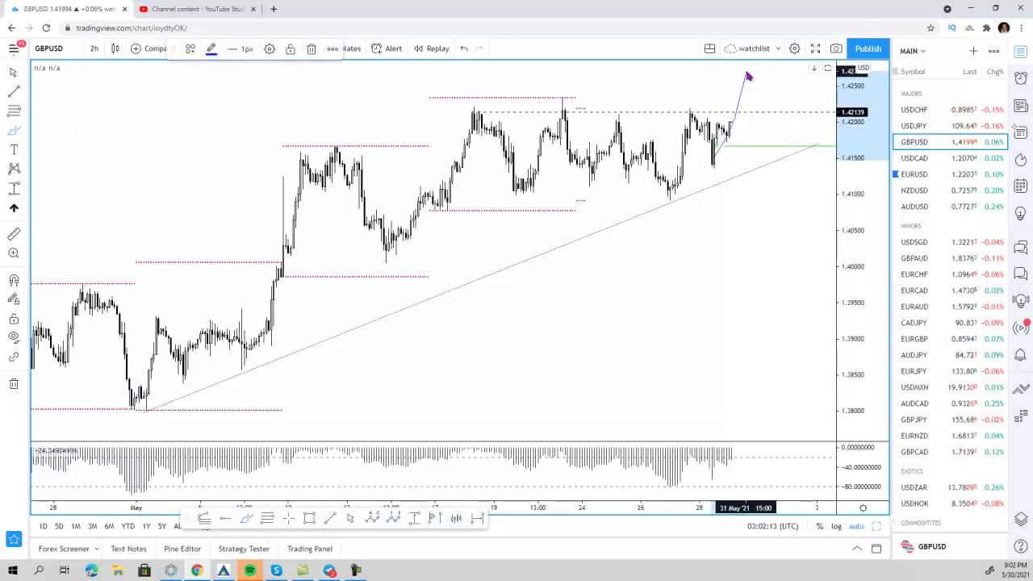
pyautogui.press('Delete')
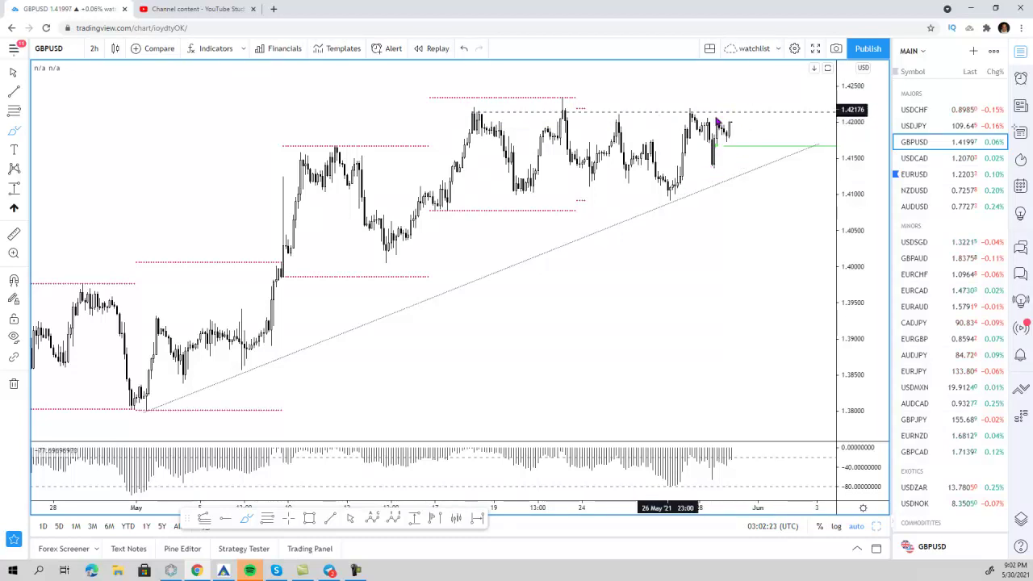
pyautogui.moveTo(686, 318); pyautogui.dragTo(772, 363)
pyautogui.press('Delete')
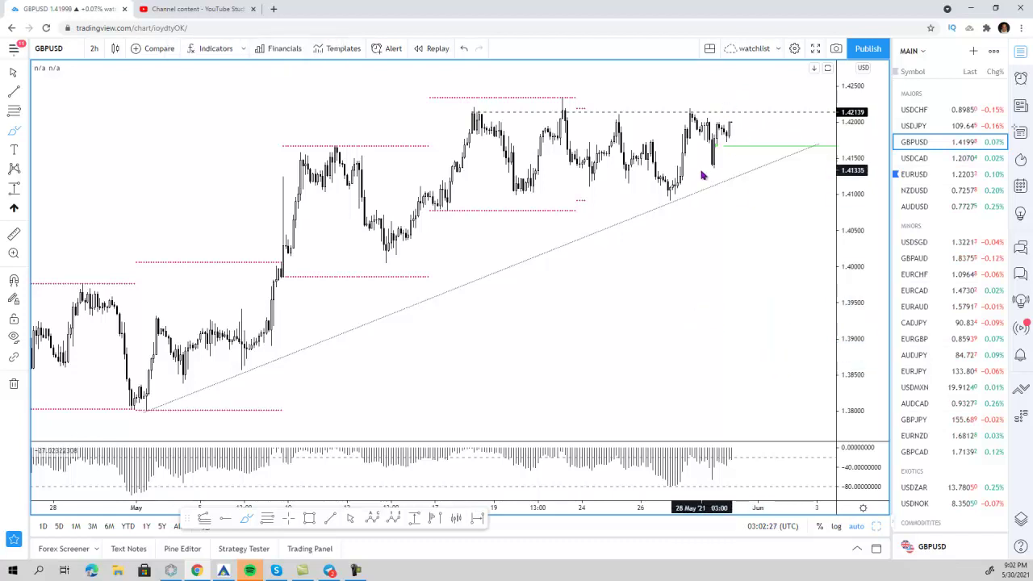
pyautogui.moveTo(702, 174); pyautogui.dragTo(745, 97)
pyautogui.hotkey('ctrl', 'z')
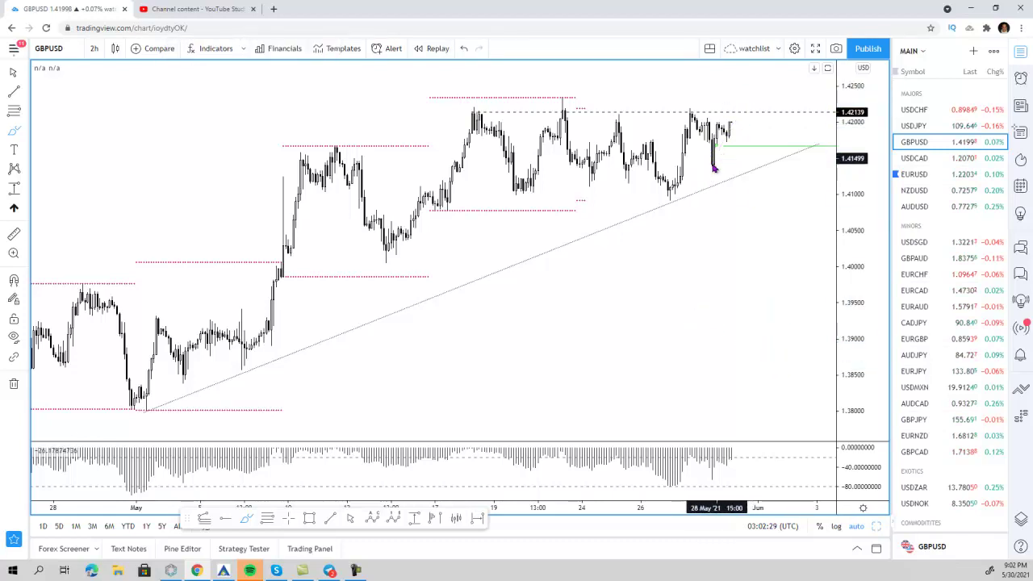
pyautogui.moveTo(709, 161)
pyautogui.mouseDown()
pyautogui.moveTo(726, 167)
pyautogui.moveTo(751, 91)
pyautogui.mouseUp()
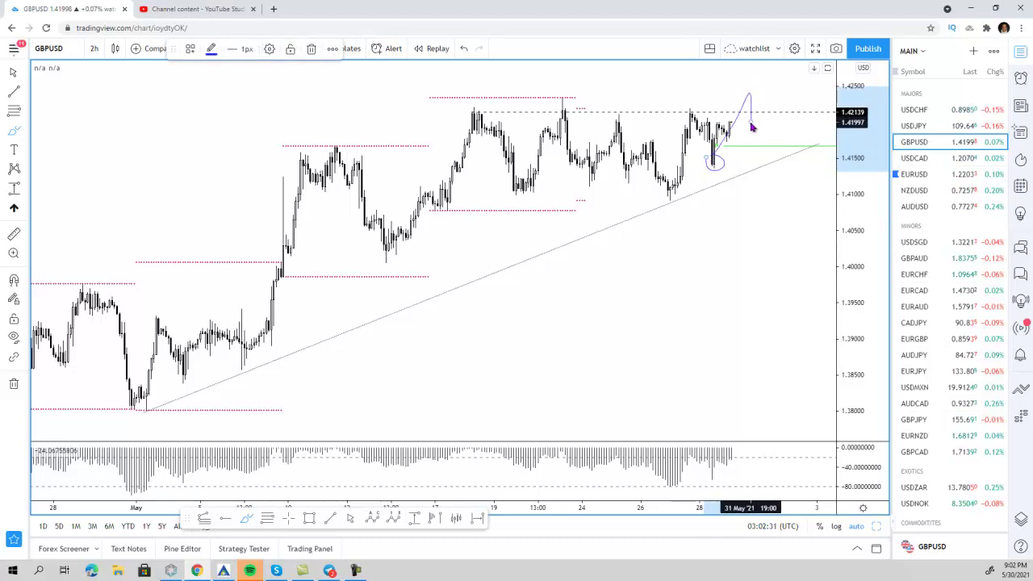
pyautogui.hotkey('ctrl', 'z')
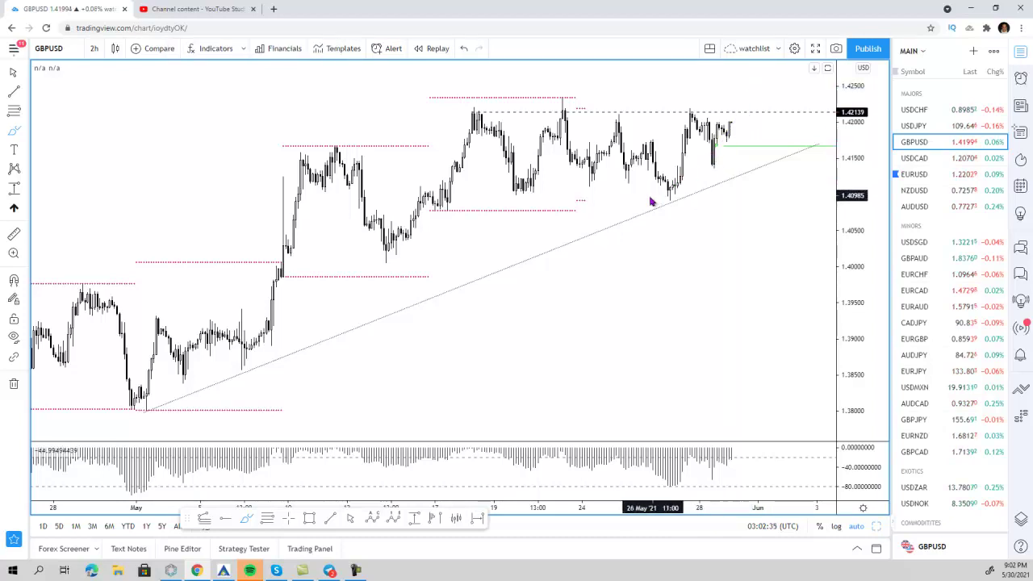
# Step: Sketch a support line under the 26 May low and a projected drop through it, and undo both sketches
pyautogui.moveTo(645, 202); pyautogui.dragTo(811, 208)
pyautogui.moveTo(718, 123)
pyautogui.mouseDown()
pyautogui.moveTo(741, 239)
pyautogui.moveTo(809, 339)
pyautogui.mouseUp()
pyautogui.hotkey('ctrl', 'z')
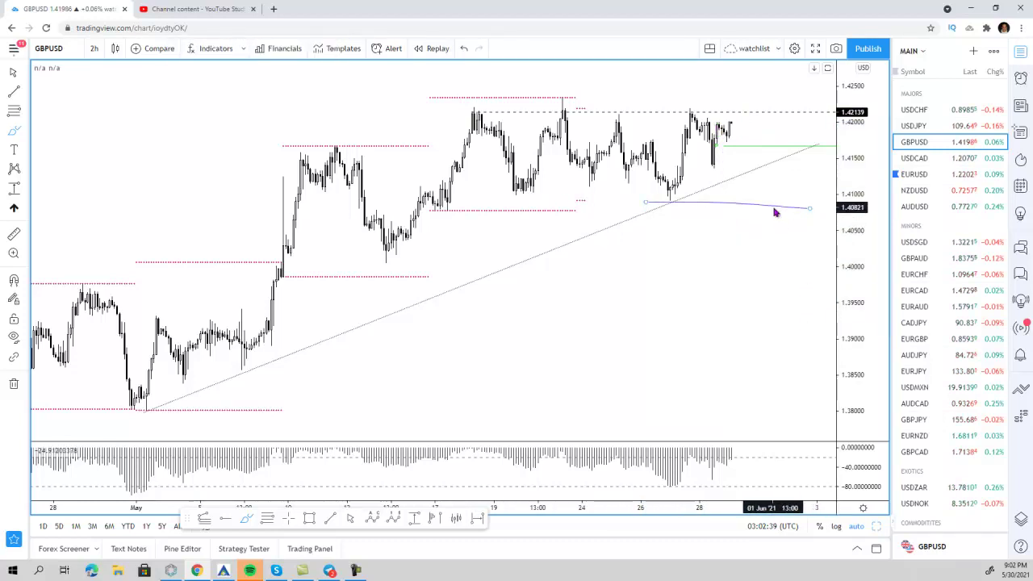
pyautogui.hotkey('ctrl', 'z')
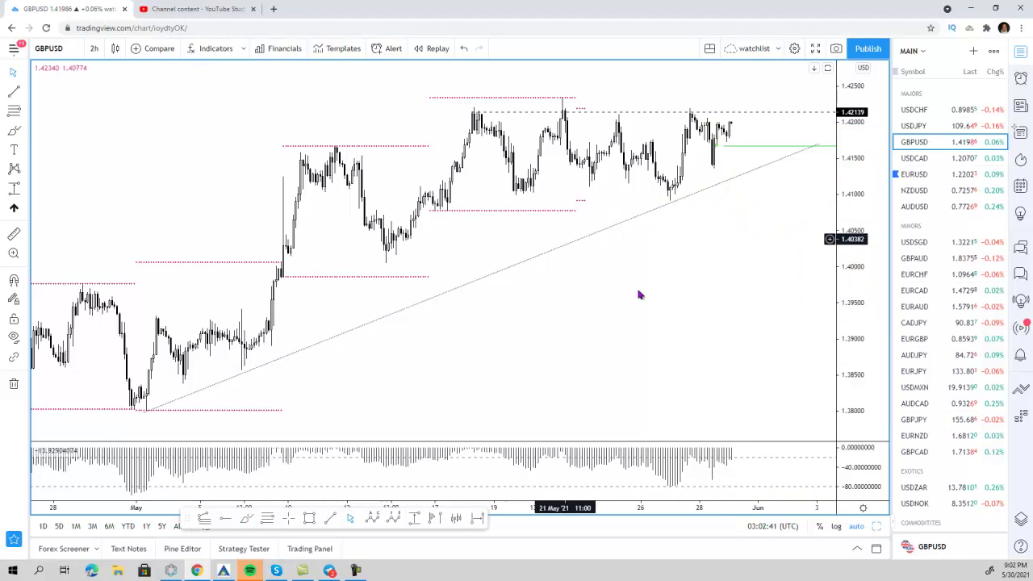
# Step: Maximize the daily GBPUSD chart and place a horizontal ray at 1.42412 on the February high
pyautogui.click(878, 526)
pyautogui.click(380, 160)
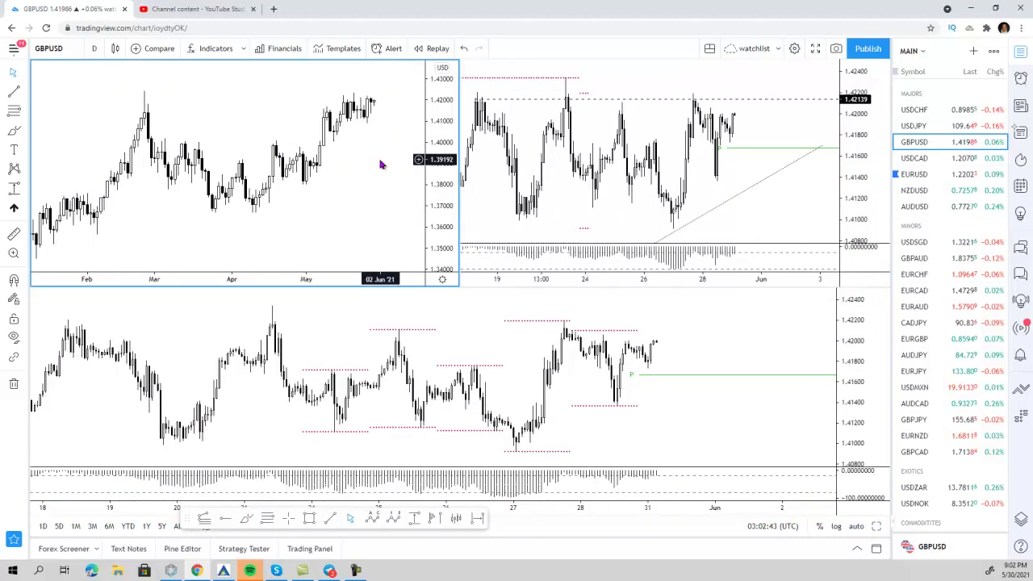
pyautogui.click(875, 526)
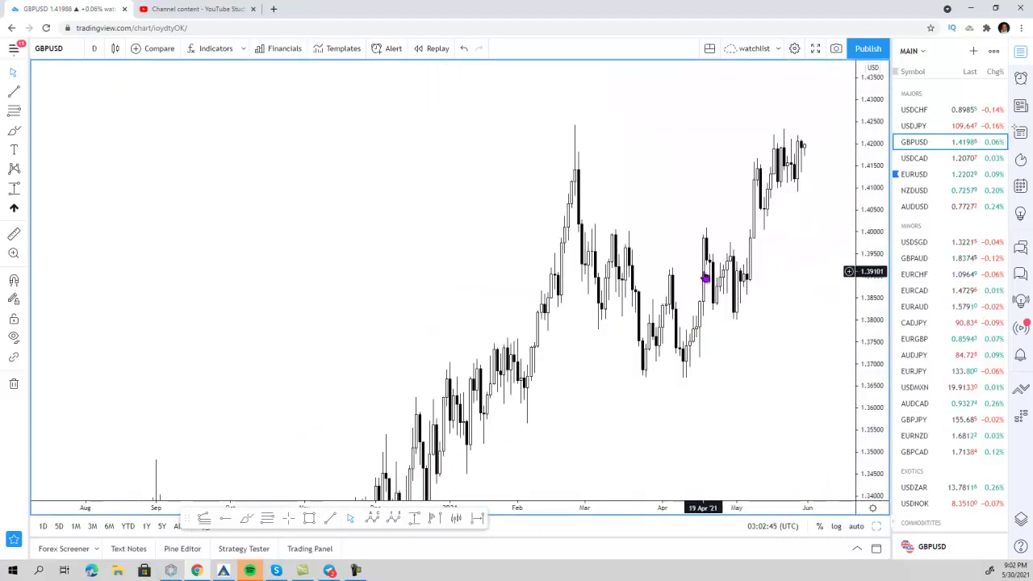
pyautogui.scroll(2, 704, 277)
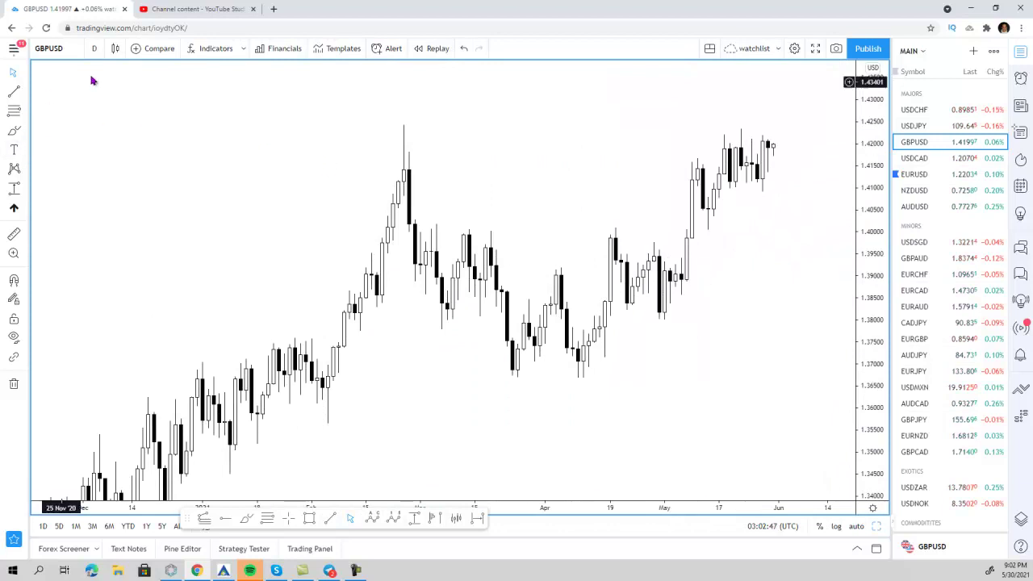
pyautogui.click(404, 127)
pyautogui.click(495, 159)
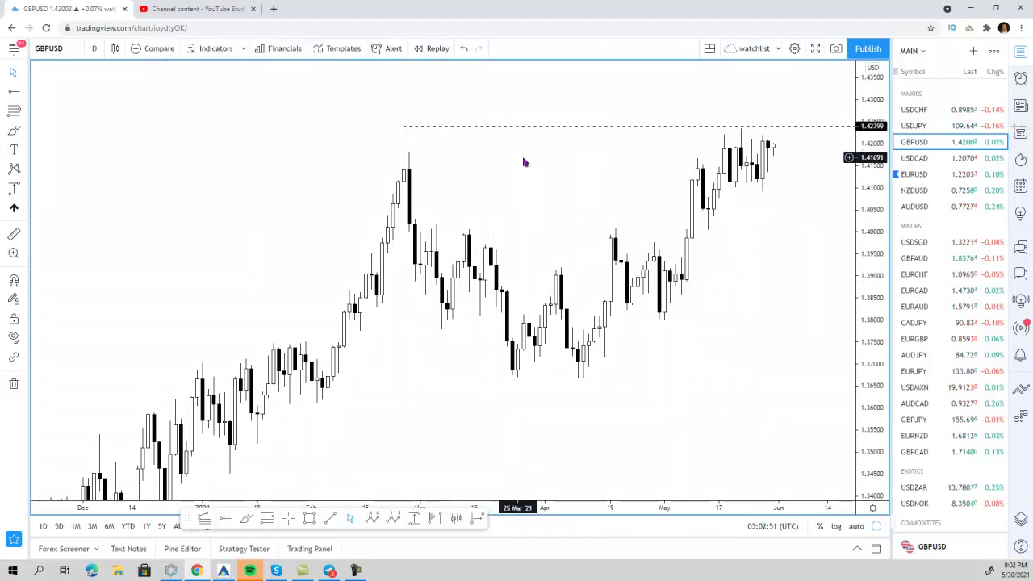
pyautogui.moveTo(474, 127); pyautogui.dragTo(469, 124)
pyautogui.click(648, 180)
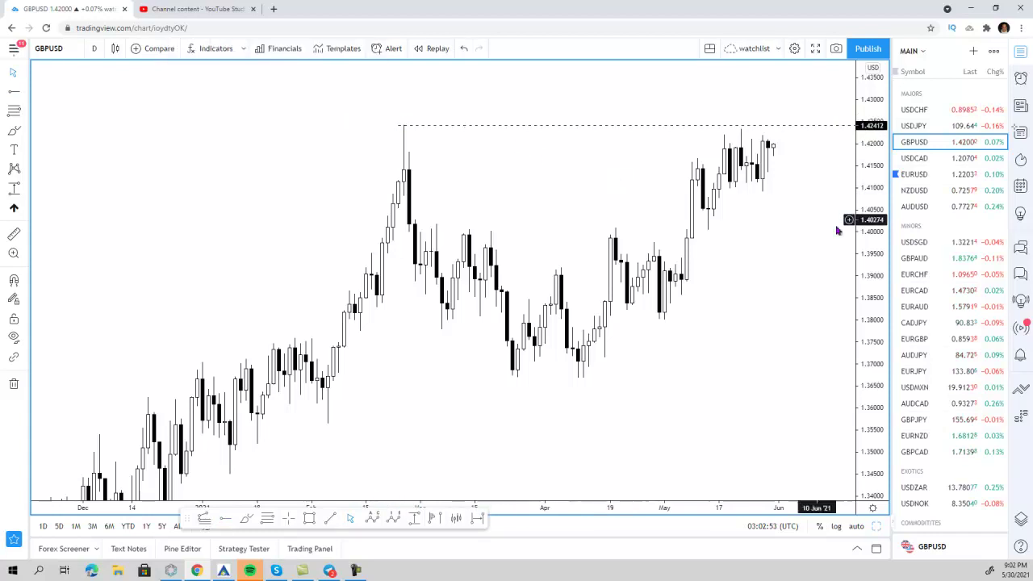
# Step: Restore the three-chart layout, shift the 2-hour chart back to mid-May, and switch the charts to USDCAD
pyautogui.click(848, 233)
pyautogui.moveTo(844, 444); pyautogui.dragTo(861, 446)
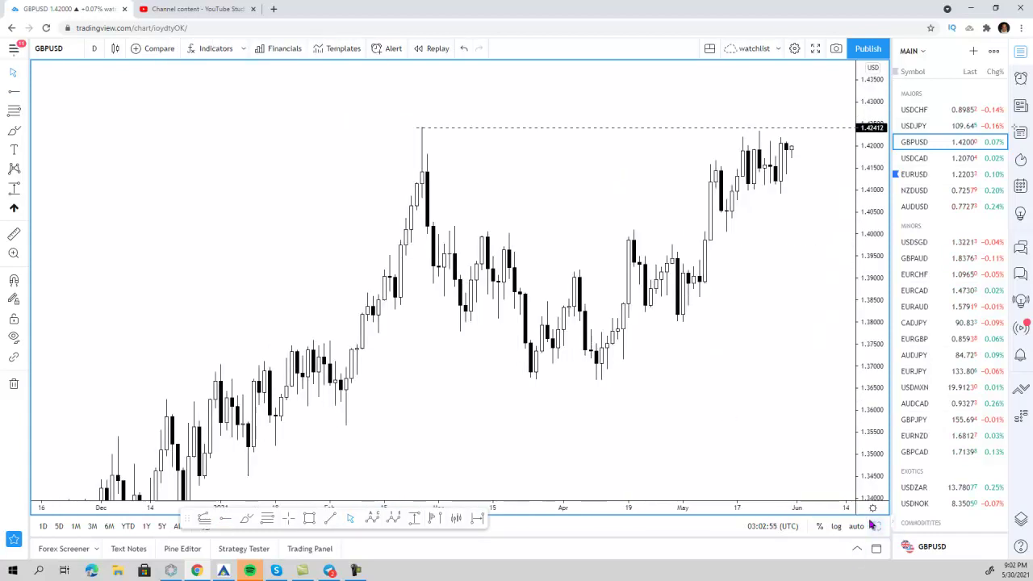
pyautogui.click(873, 525)
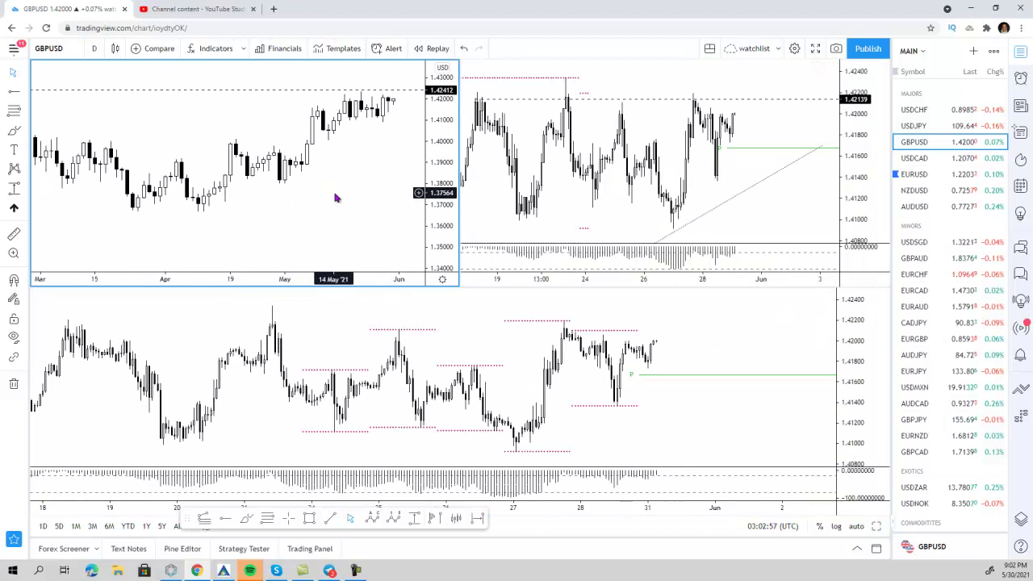
pyautogui.scroll(-1, 336, 198)
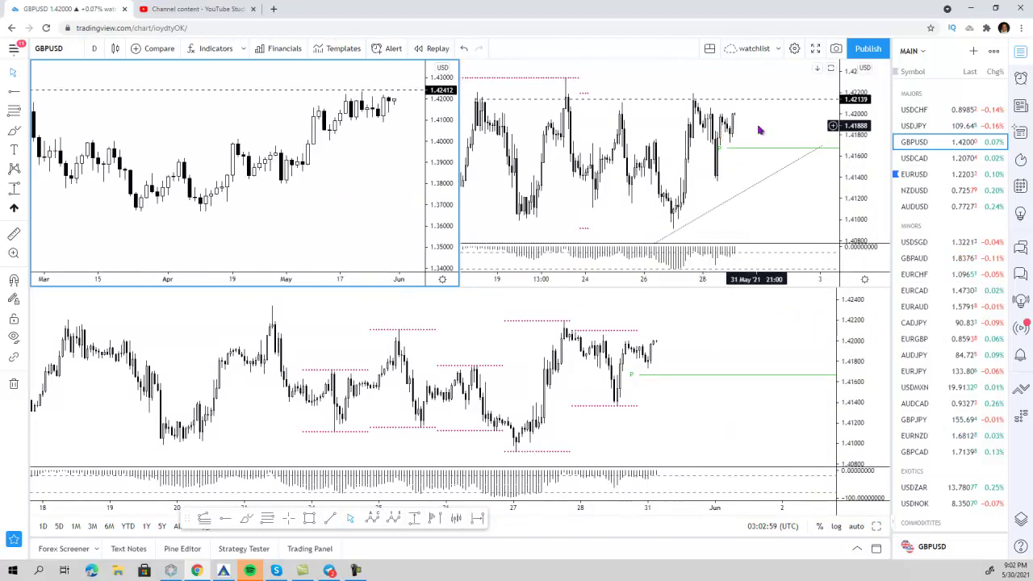
pyautogui.moveTo(744, 161); pyautogui.dragTo(809, 161)
pyautogui.click(928, 162)
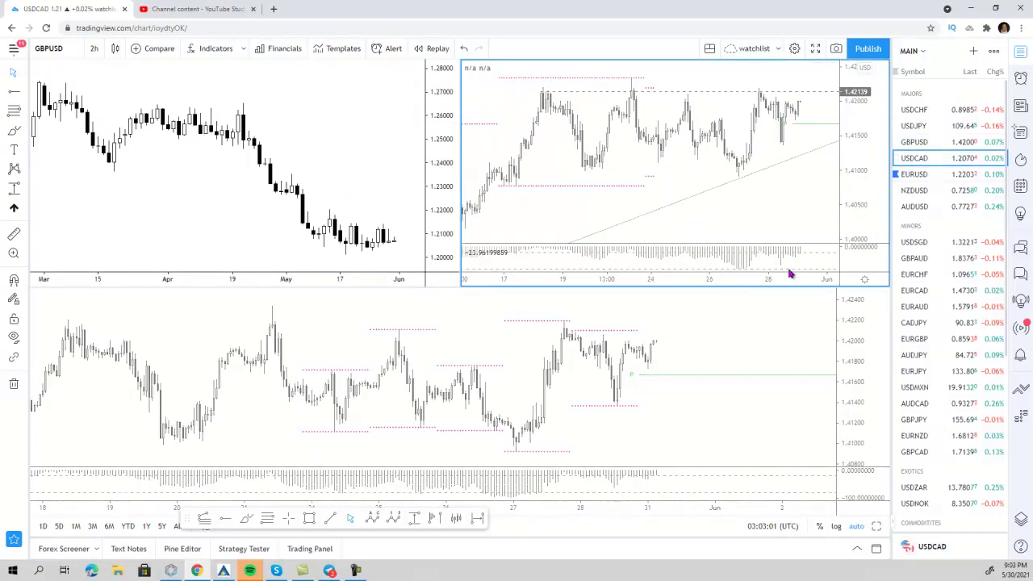
# Step: Maximize the daily USDCAD chart and review its decline since the March 2020 high
pyautogui.click(331, 126)
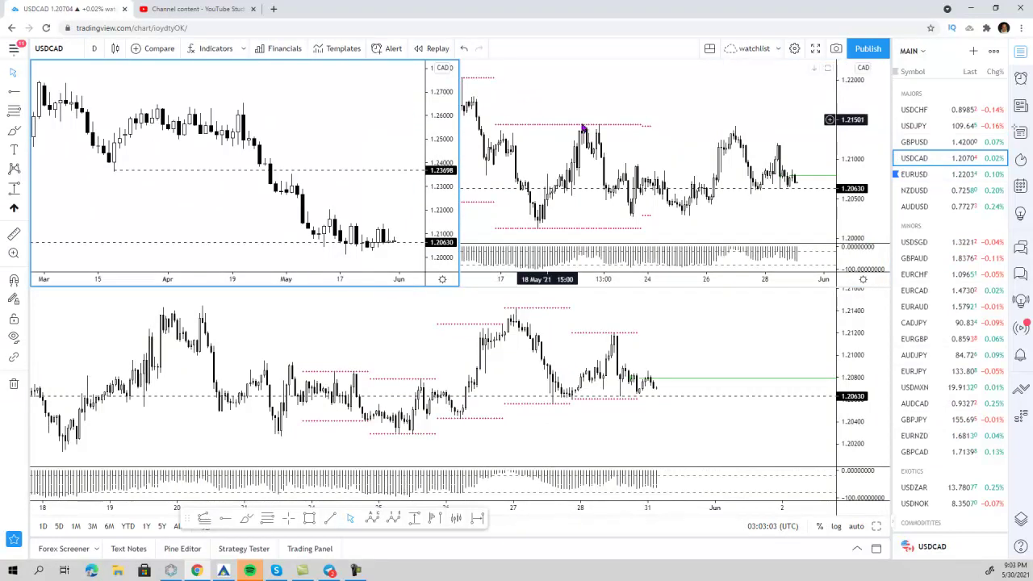
pyautogui.click(875, 526)
pyautogui.scroll(-5, 435, 262)
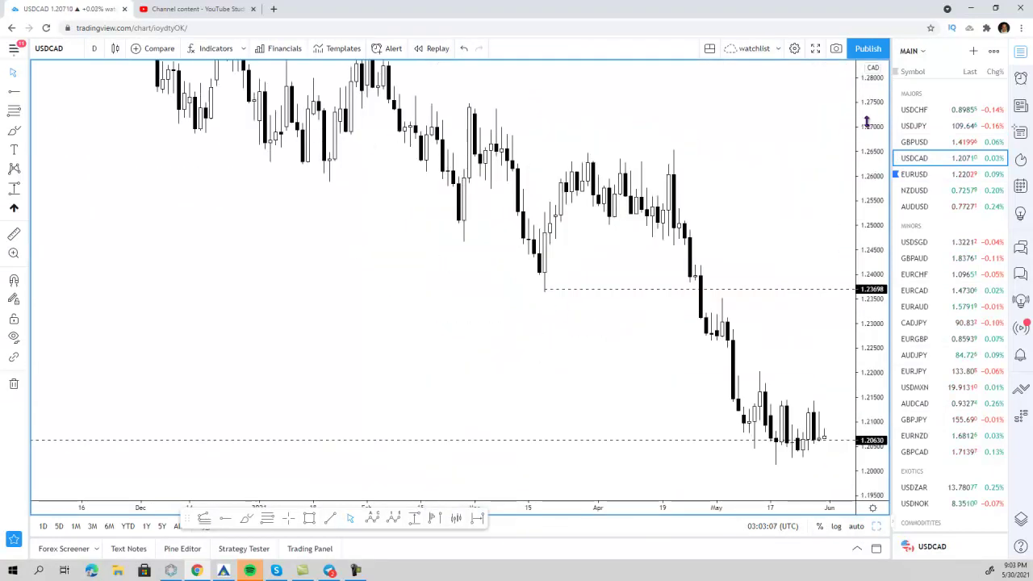
pyautogui.scroll(3, 501, 194)
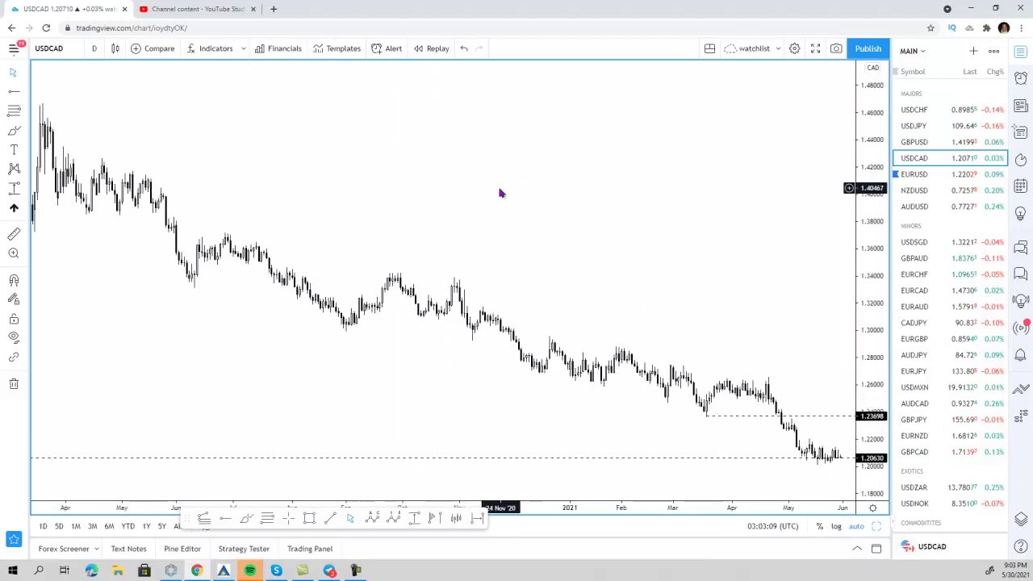
pyautogui.scroll(1, 710, 217)
pyautogui.scroll(1, 722, 226)
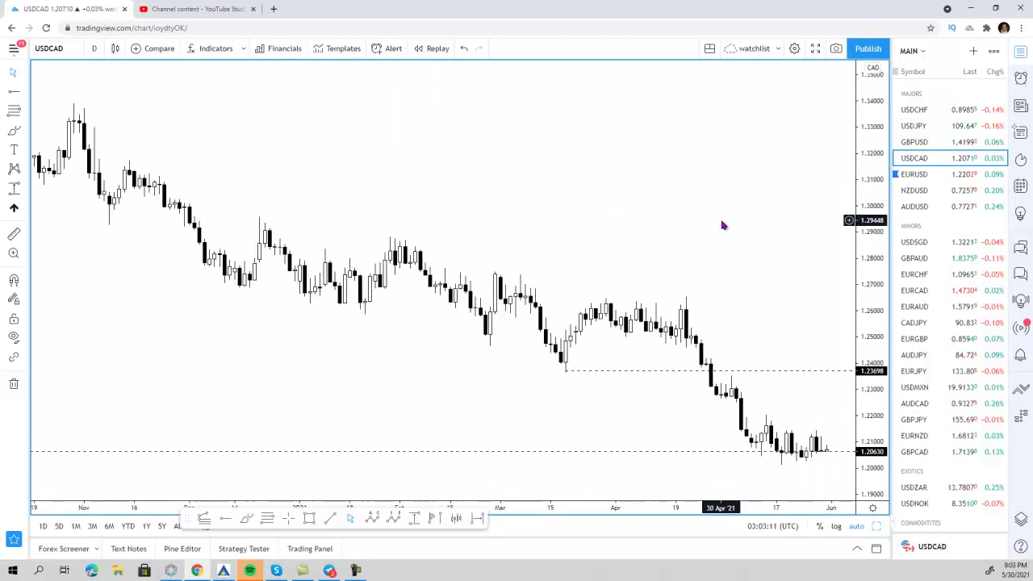
# Step: Switch the maximized USDCAD chart to the 2-week interval and move the floating drawing toolbar clear of the candles
pyautogui.click(94, 50)
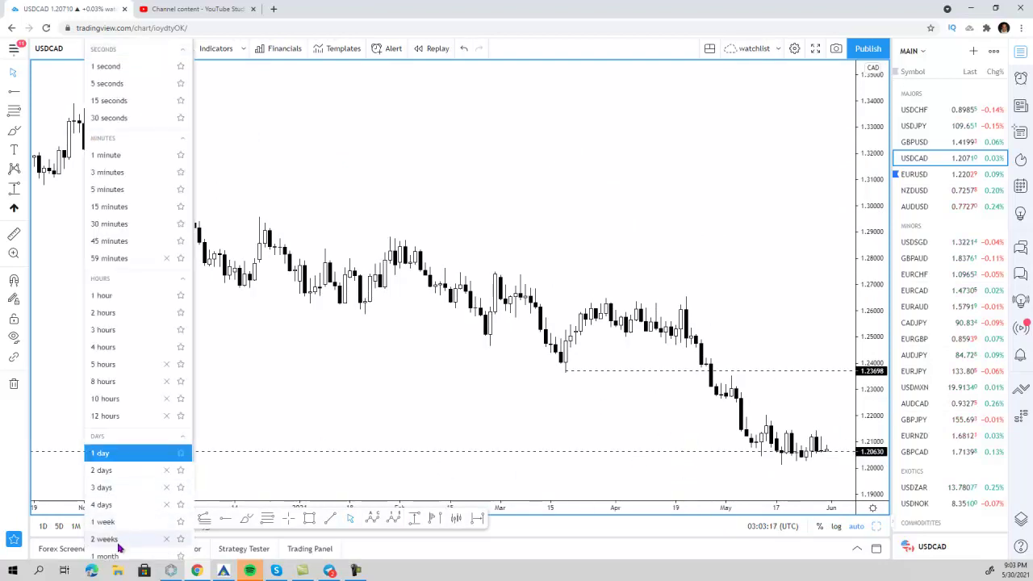
pyautogui.click(118, 545)
pyautogui.scroll(-1, 386, 218)
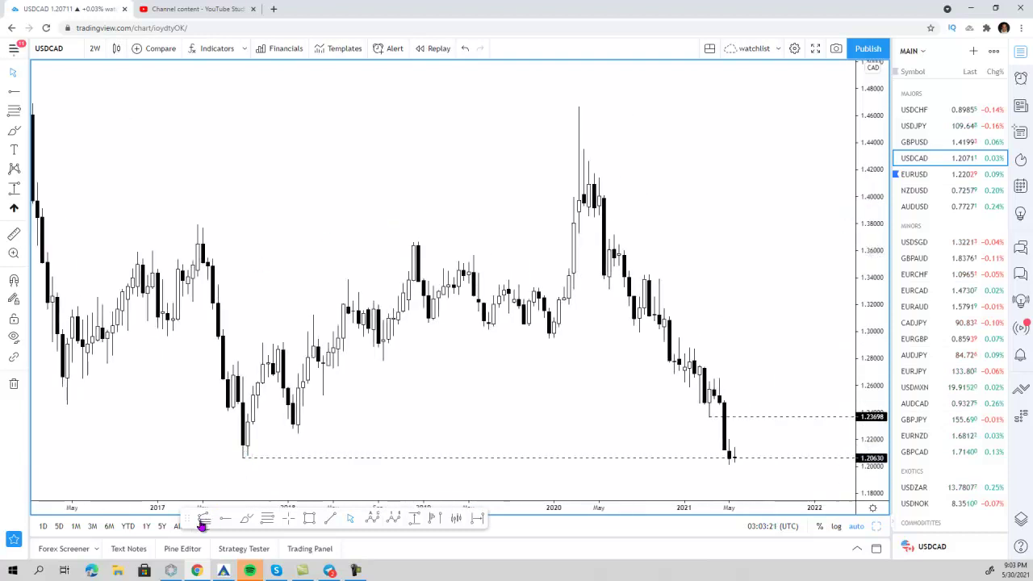
pyautogui.moveTo(186, 519); pyautogui.dragTo(306, 534)
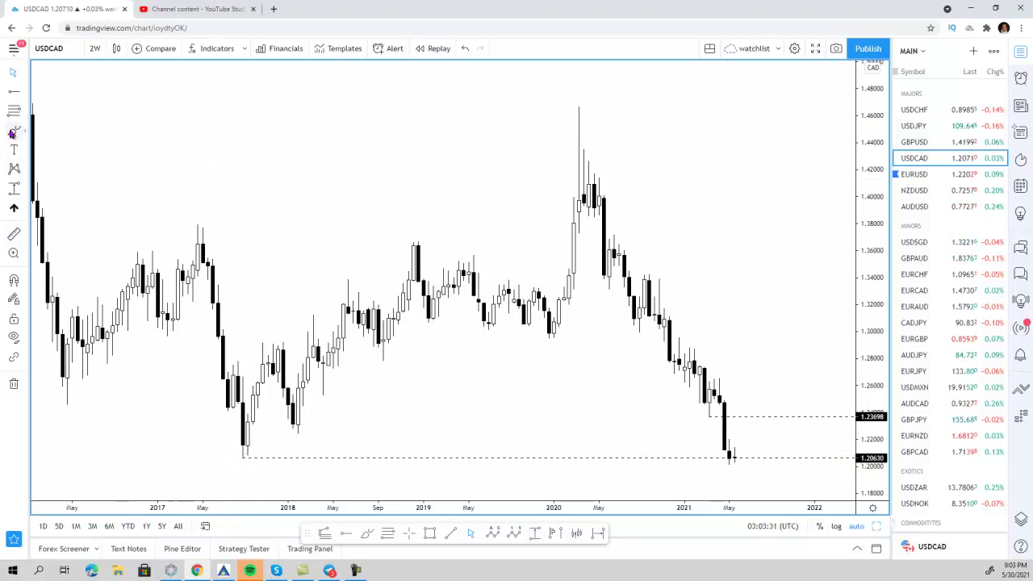
# Step: Brush a circle and rising path from the 2017 USDCAD low, sketch over the preceding 2017 decline, and undo the sketches
pyautogui.moveTo(254, 428)
pyautogui.mouseDown()
pyautogui.moveTo(272, 403)
pyautogui.moveTo(489, 264)
pyautogui.mouseUp()
pyautogui.moveTo(451, 294); pyautogui.dragTo(510, 300)
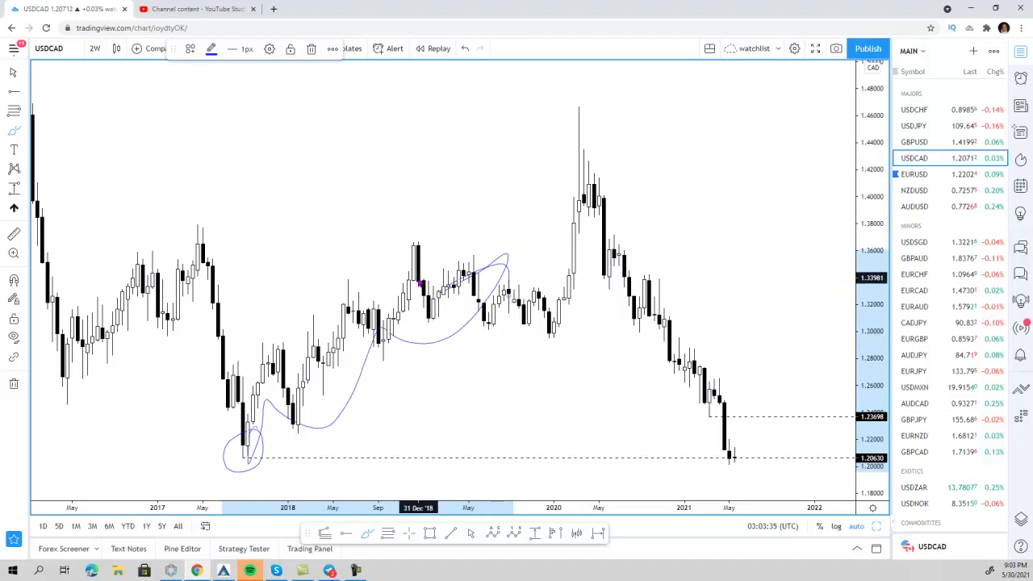
pyautogui.hotkey('ctrl', 'z')
pyautogui.moveTo(212, 212)
pyautogui.mouseDown()
pyautogui.moveTo(223, 249)
pyautogui.moveTo(196, 349)
pyautogui.mouseUp()
pyautogui.hotkey('ctrl', 'z')
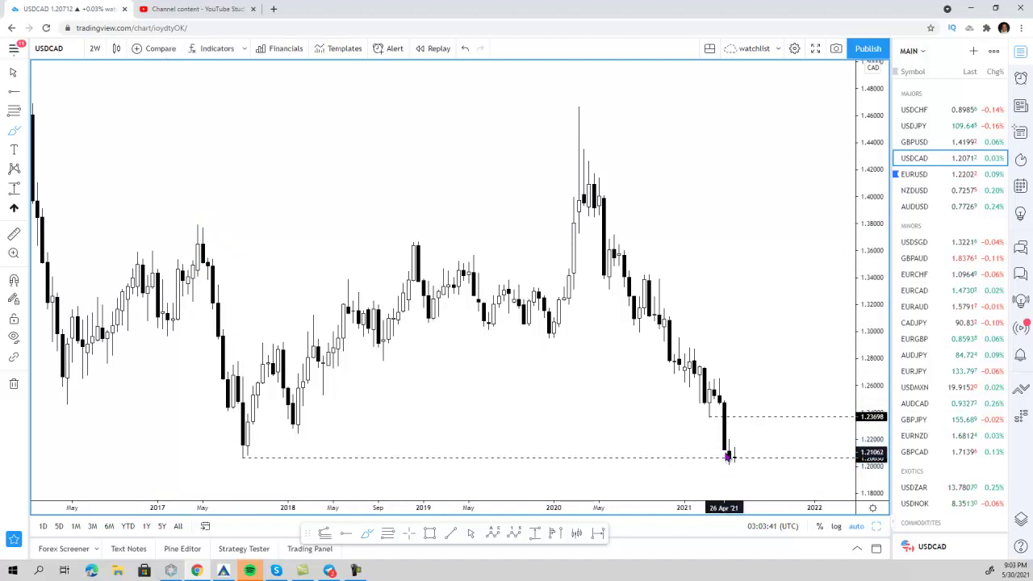
# Step: Restore the three-chart layout and set the 2-week USDCAD chart back to the 1-day interval
pyautogui.click(876, 526)
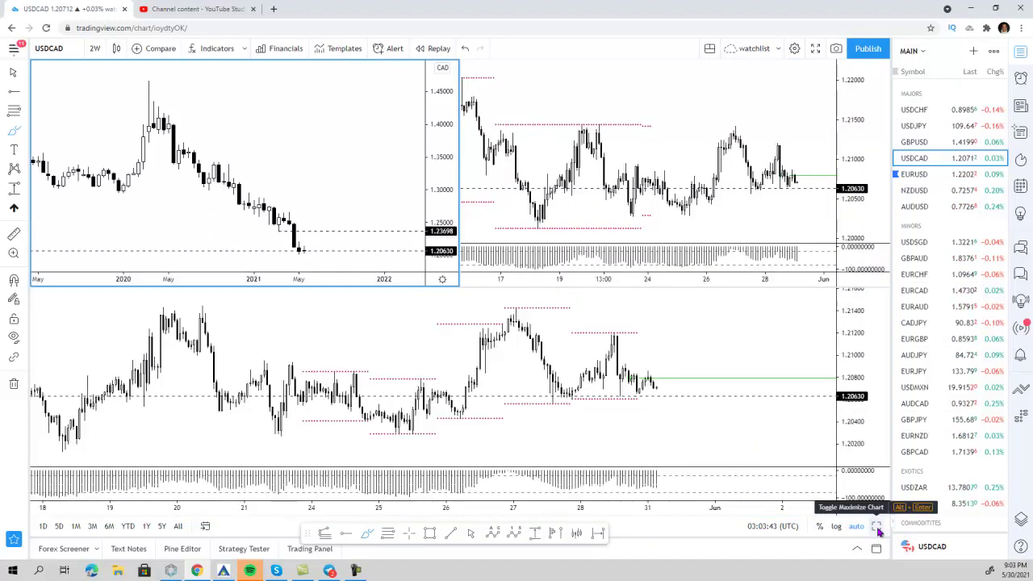
pyautogui.scroll(4, 278, 133)
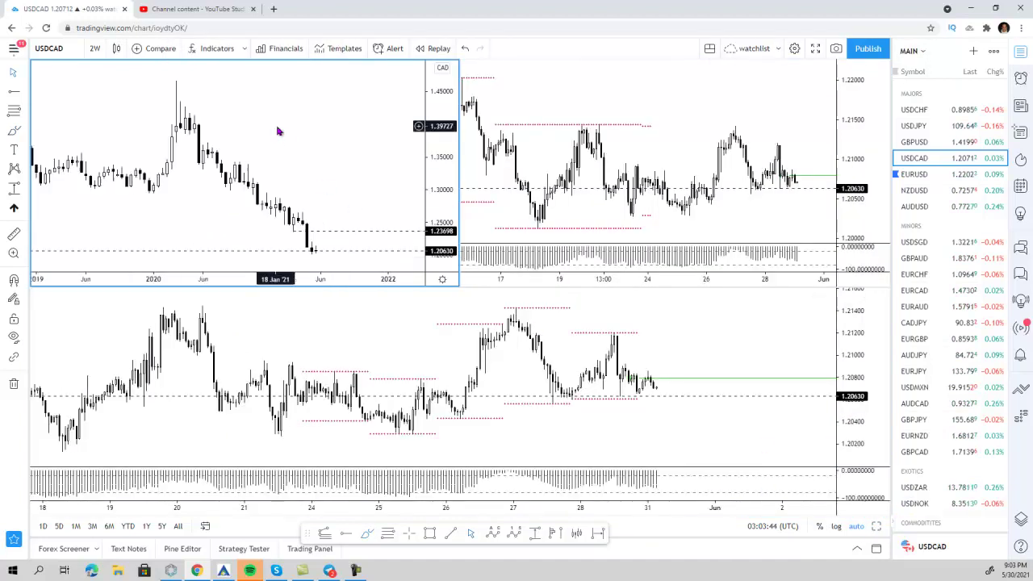
pyautogui.click(97, 50)
pyautogui.click(112, 456)
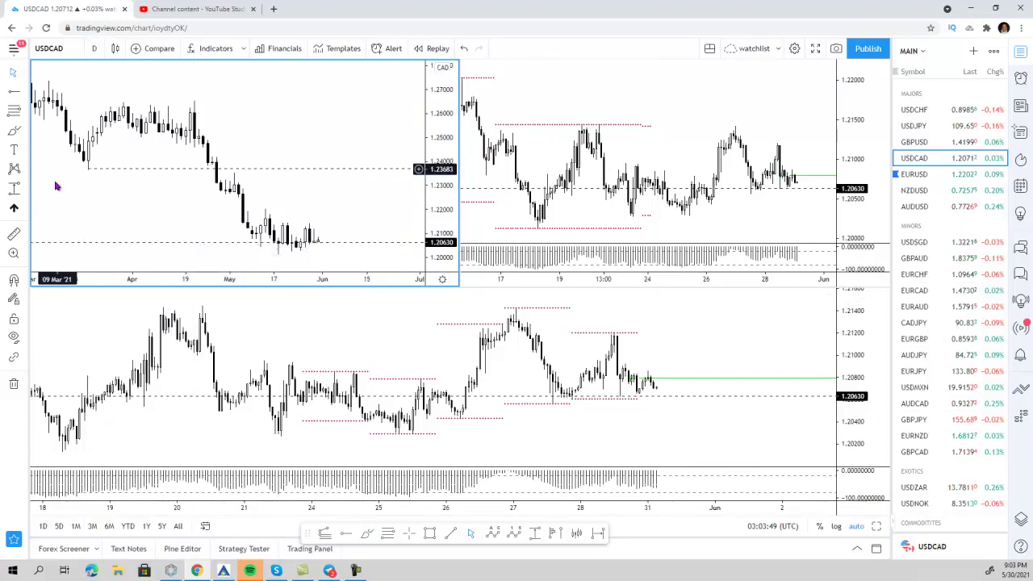
# Step: Sketch falling brush lines above the May highs and below the May lows on daily USDCAD, and delete them
pyautogui.click(13, 132)
pyautogui.moveTo(267, 207); pyautogui.dragTo(339, 237)
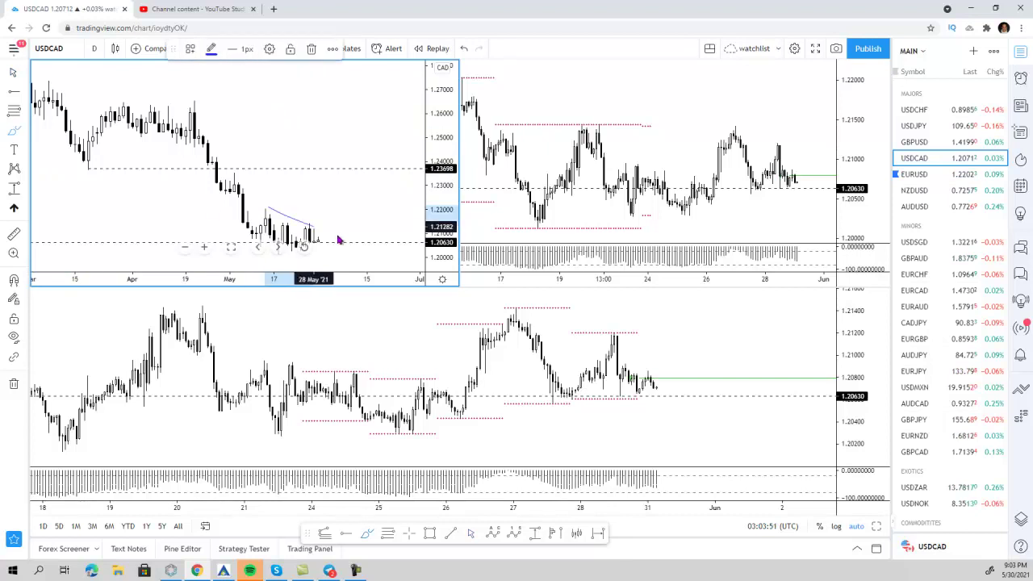
pyautogui.moveTo(265, 257); pyautogui.dragTo(386, 259)
pyautogui.press('Delete')
pyautogui.moveTo(251, 244); pyautogui.dragTo(346, 259)
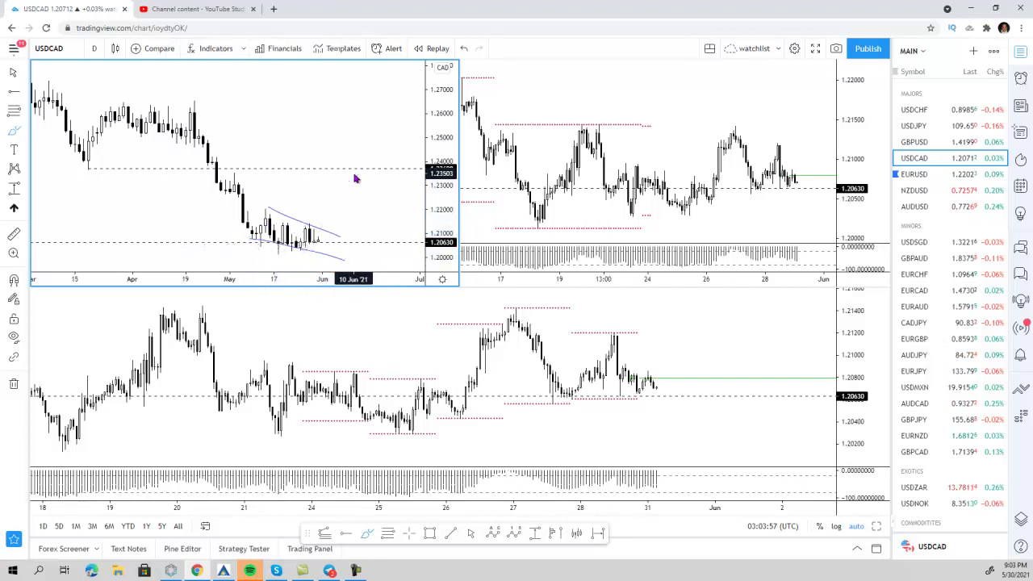
pyautogui.press('Escape')
pyautogui.click(301, 221)
pyautogui.press('Delete')
# Step: Place a horizontal ray at 1.23256 from late April on the daily USDCAD chart
pyautogui.scroll(-2, 244, 205)
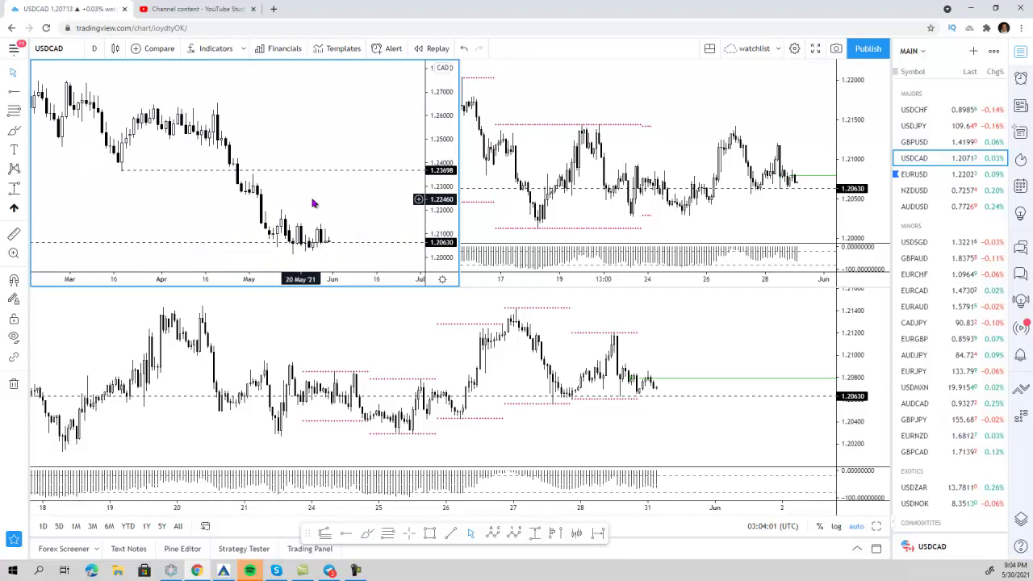
pyautogui.moveTo(339, 201); pyautogui.dragTo(306, 196)
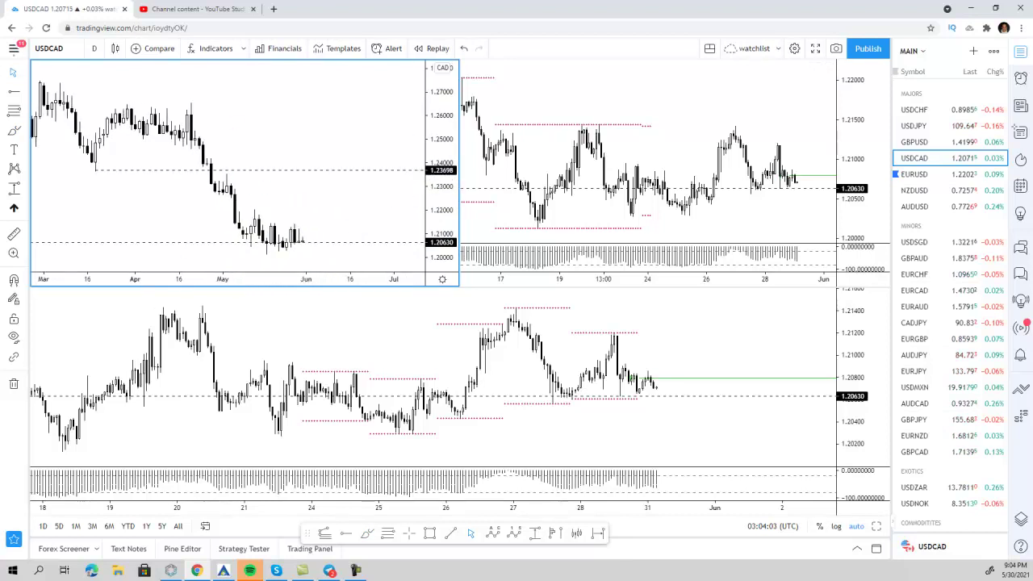
pyautogui.click(14, 96)
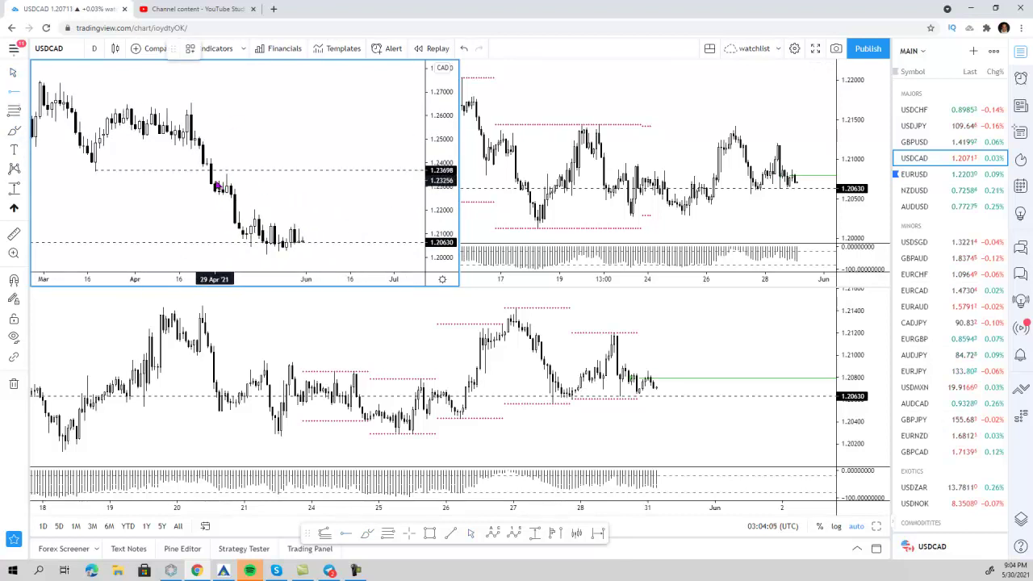
pyautogui.click(216, 185)
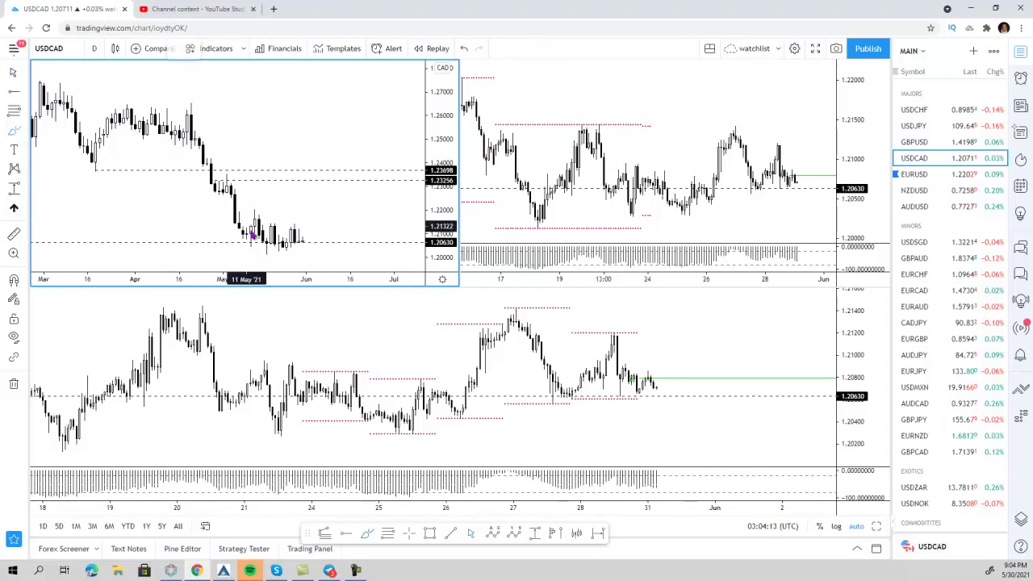
# Step: Sketch brush marks from the late-April USDCAD decline across the 1.23698 and 1.23256 rays, deleting each one
pyautogui.scroll(-2, 250, 189)
pyautogui.moveTo(260, 167)
pyautogui.mouseDown()
pyautogui.moveTo(321, 242)
pyautogui.moveTo(346, 187)
pyautogui.mouseUp()
pyautogui.press('Delete')
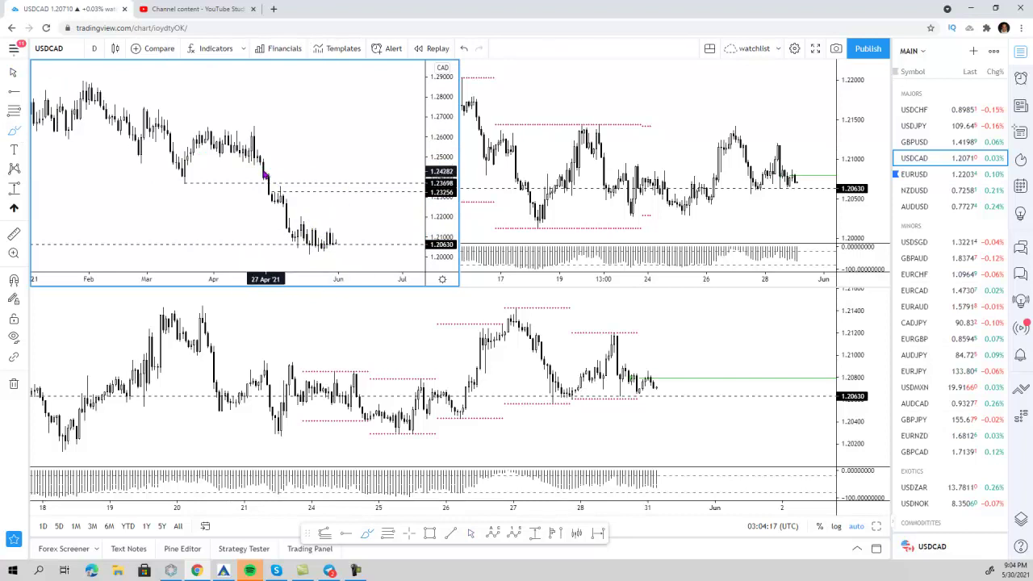
pyautogui.moveTo(259, 158); pyautogui.dragTo(333, 189)
pyautogui.press('Delete')
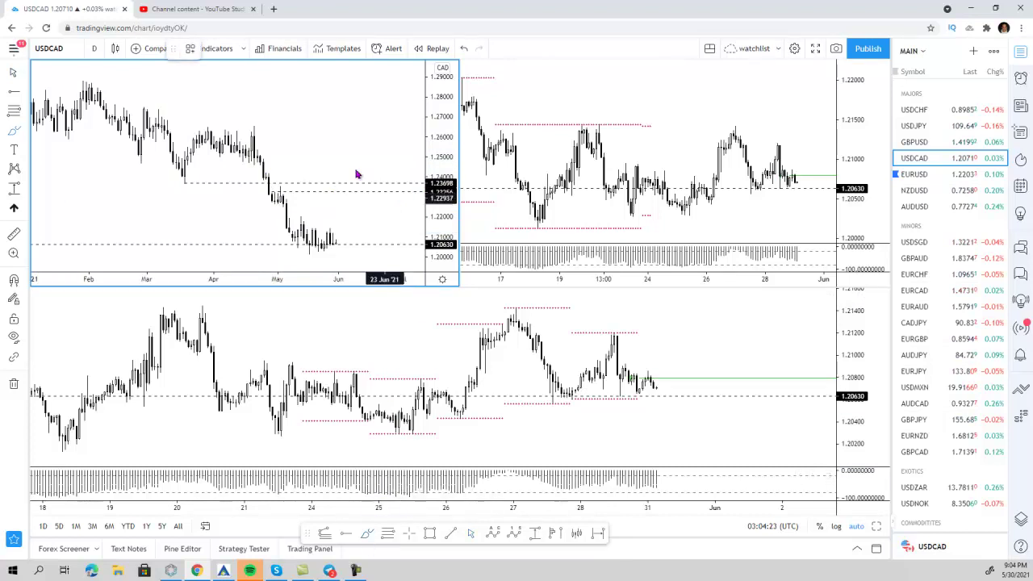
# Step: Sketch a projected USDCAD rally from the late-May lows to the 1.23698 ray and trace the April–May drop, deleting both sketches
pyautogui.scroll(-3, 341, 169)
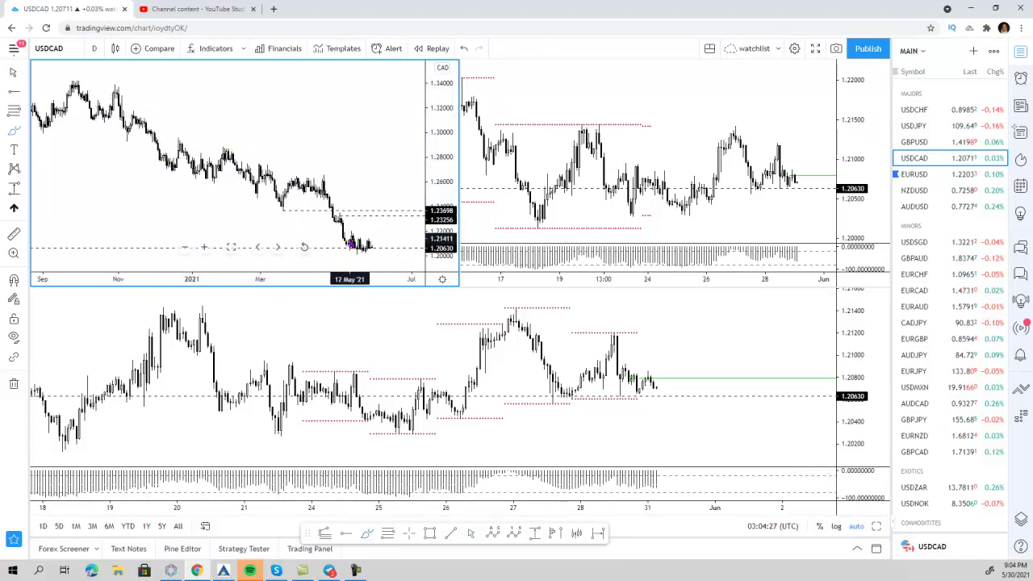
pyautogui.moveTo(361, 248); pyautogui.dragTo(391, 216)
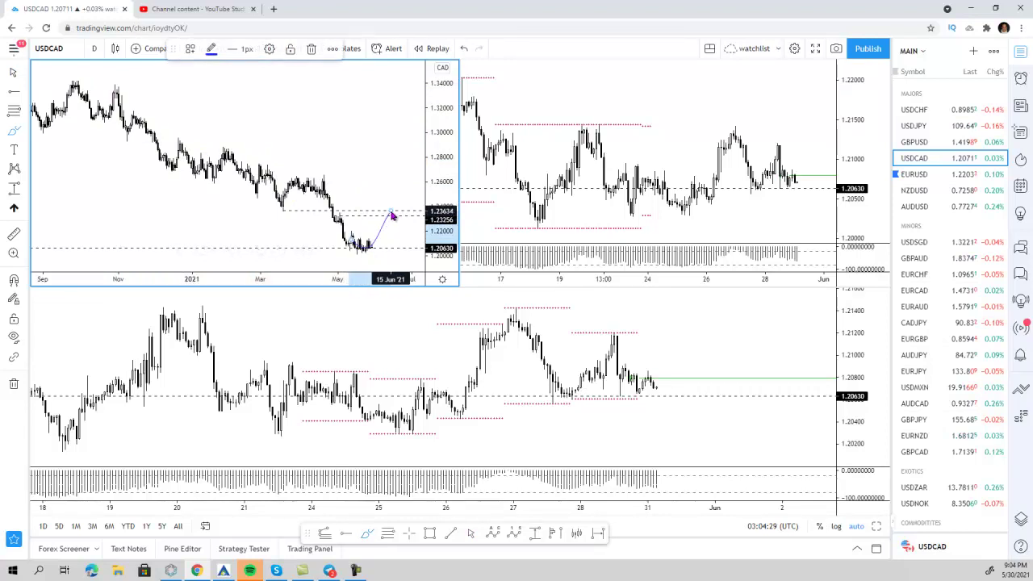
pyautogui.press('Delete')
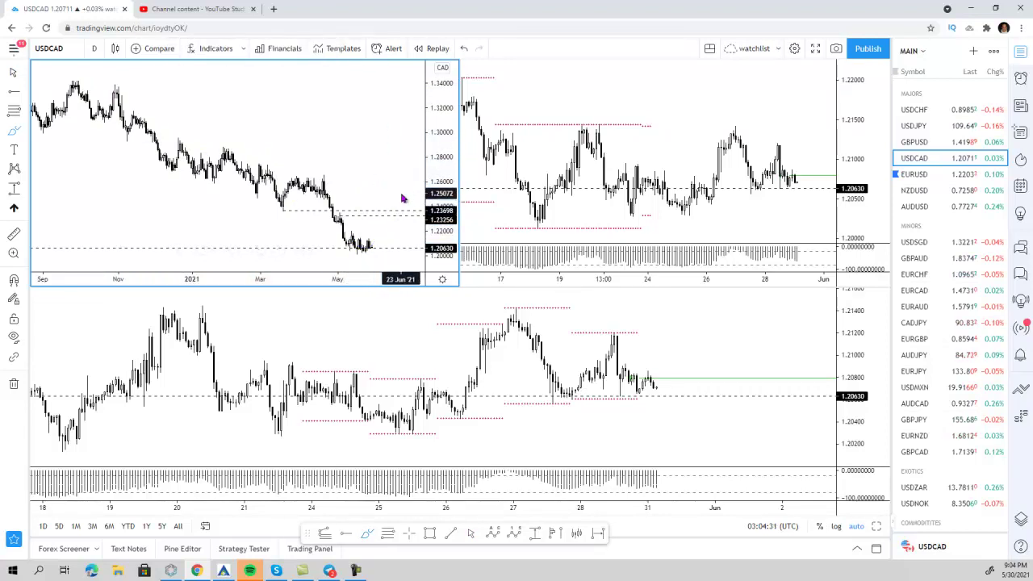
pyautogui.scroll(3, 402, 199)
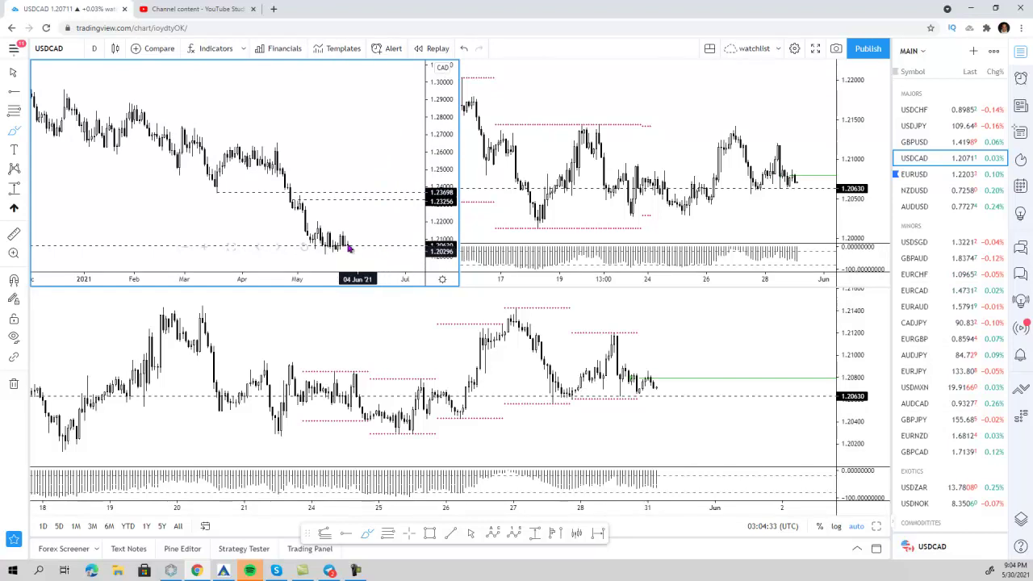
pyautogui.moveTo(280, 169); pyautogui.dragTo(332, 252)
pyautogui.press('Delete')
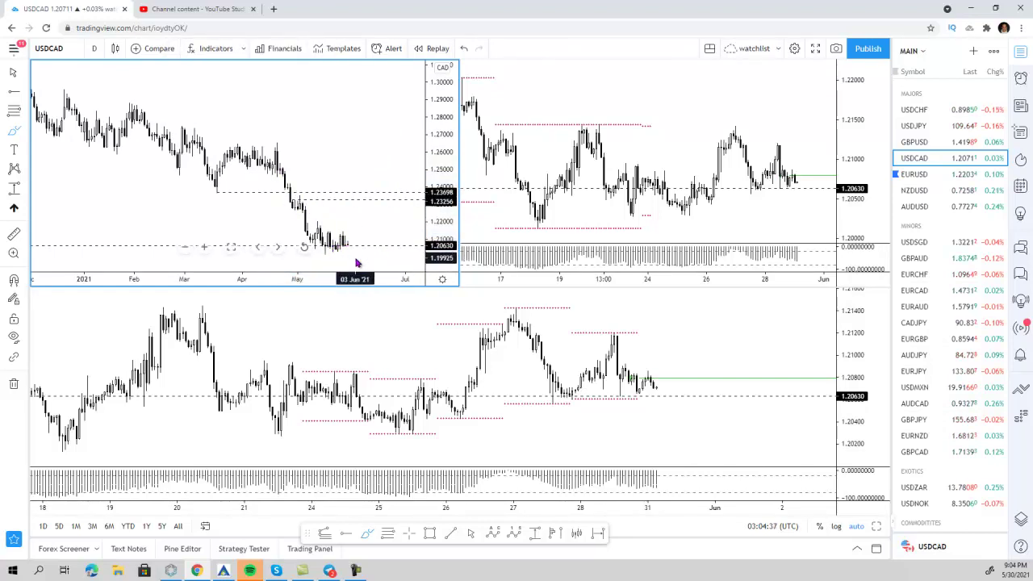
# Step: Recentre the daily chart on recent price action and switch the charts to AUDUSD
pyautogui.scroll(2, 357, 262)
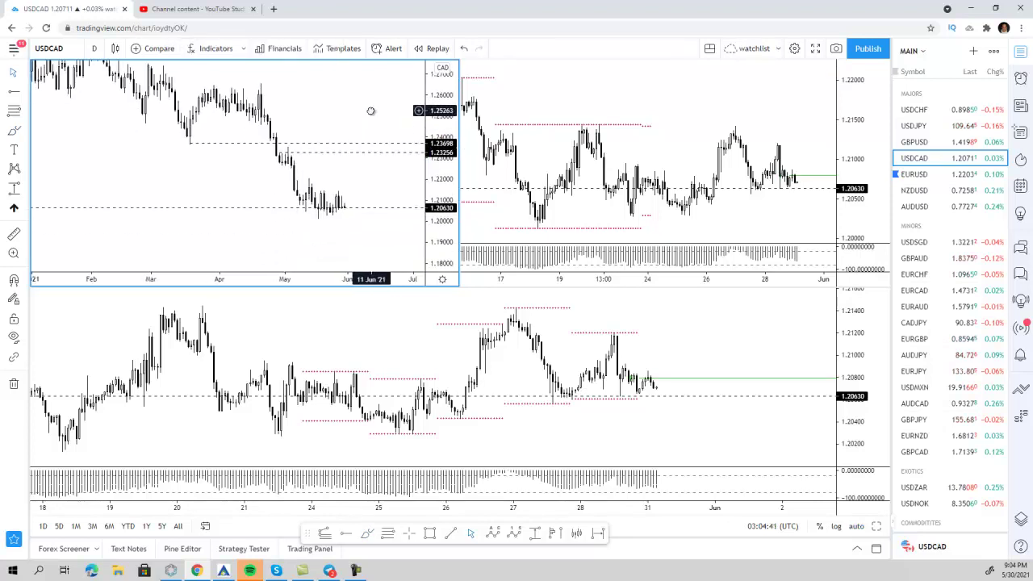
pyautogui.scroll(-2, 369, 111)
pyautogui.moveTo(391, 114); pyautogui.dragTo(383, 133)
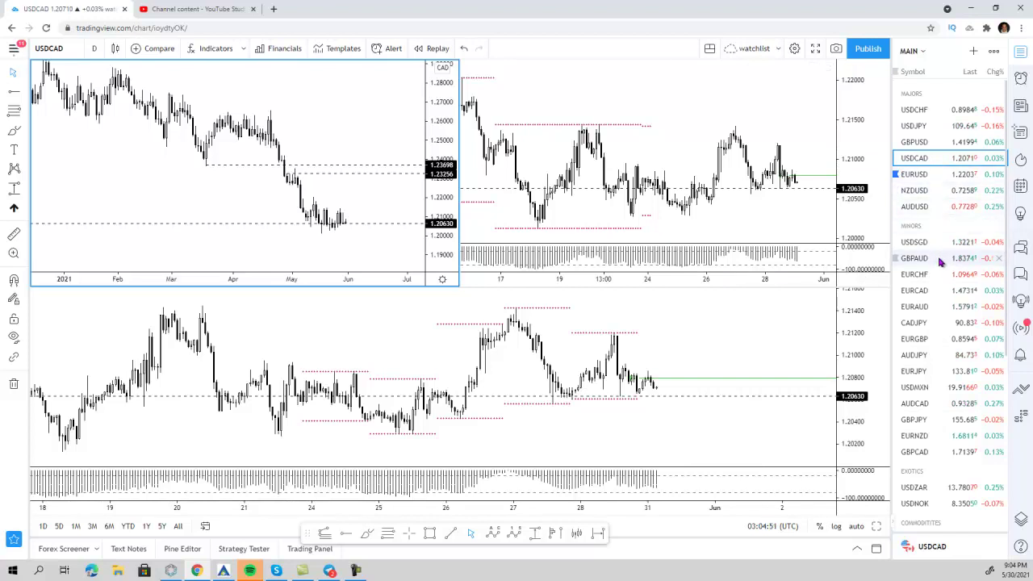
pyautogui.click(940, 207)
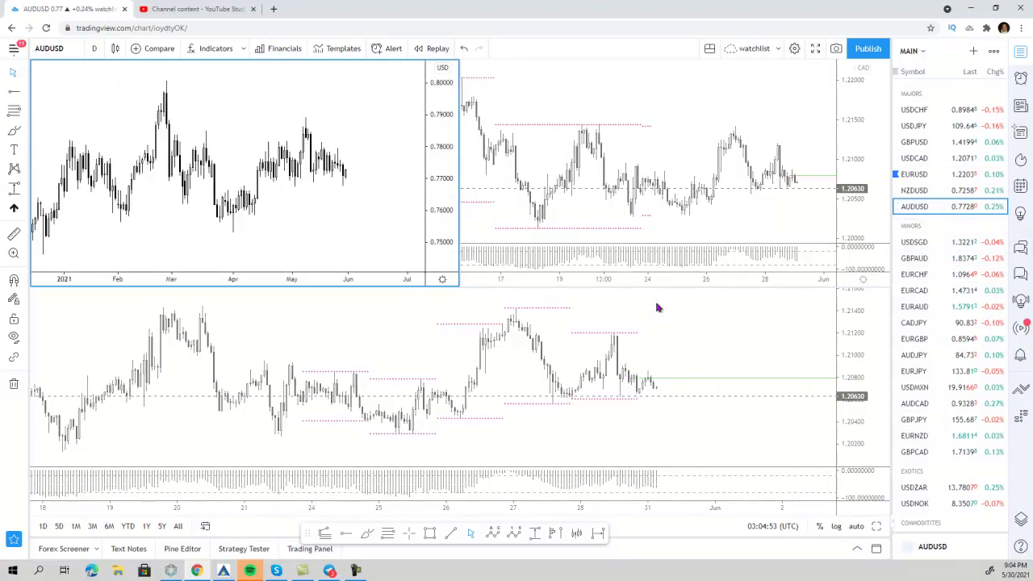
# Step: Circle the April–May consolidation on the daily AUDUSD chart with the Brush and delete the sketch
pyautogui.click(16, 133)
pyautogui.moveTo(307, 150)
pyautogui.mouseDown()
pyautogui.moveTo(369, 201)
pyautogui.moveTo(244, 186)
pyautogui.moveTo(350, 156)
pyautogui.mouseUp()
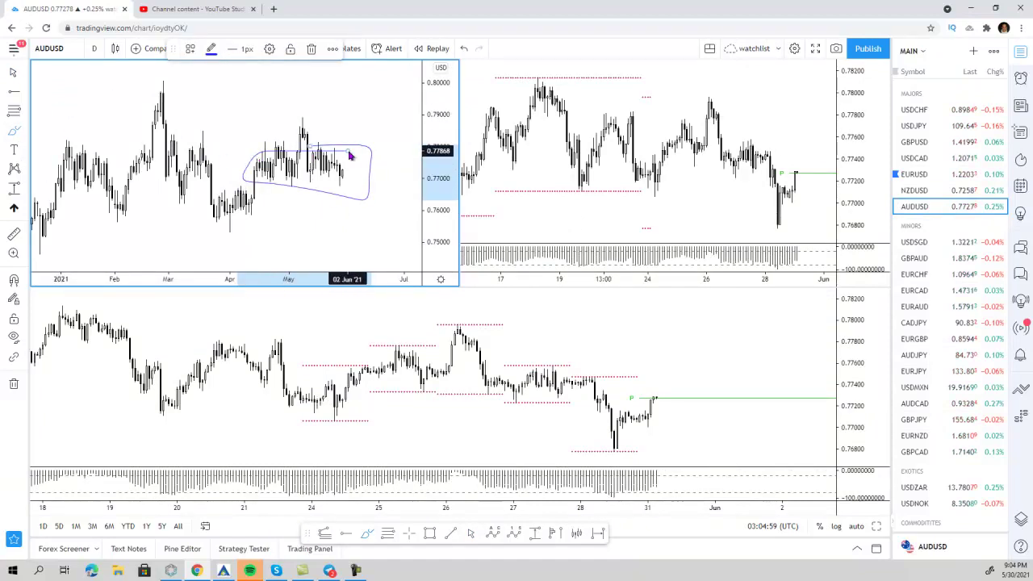
pyautogui.press('Delete')
# Step: Sketch over the decline from the 26 May high on the 1-hour AUDUSD chart twice, deleting each sketch
pyautogui.moveTo(458, 325); pyautogui.dragTo(688, 398)
pyautogui.press('Delete')
pyautogui.moveTo(460, 326); pyautogui.dragTo(679, 409)
pyautogui.press('Delete')
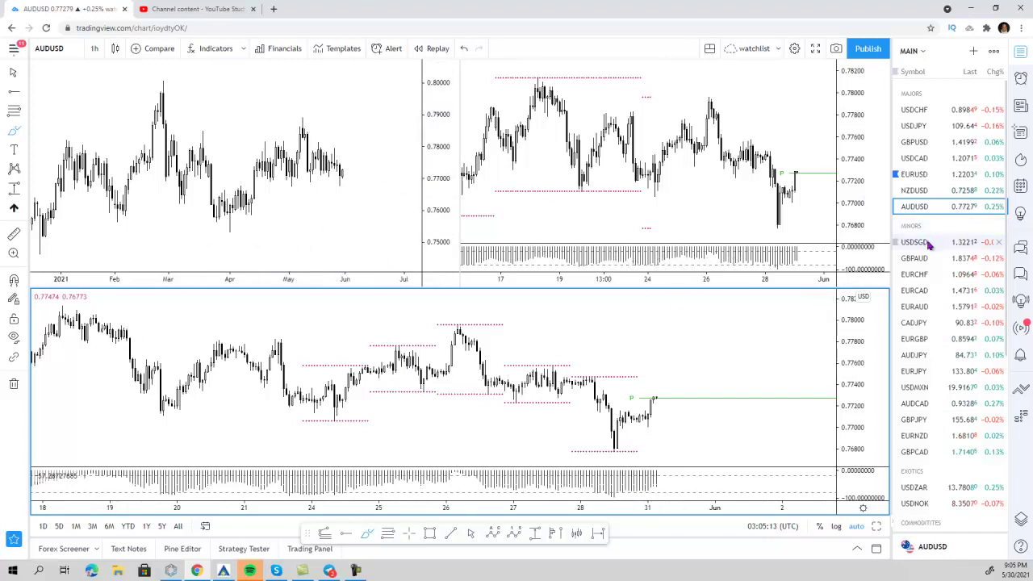
# Step: Switch the charts to USDSGD and delete the long position drawing from the 2-hour chart
pyautogui.click(954, 246)
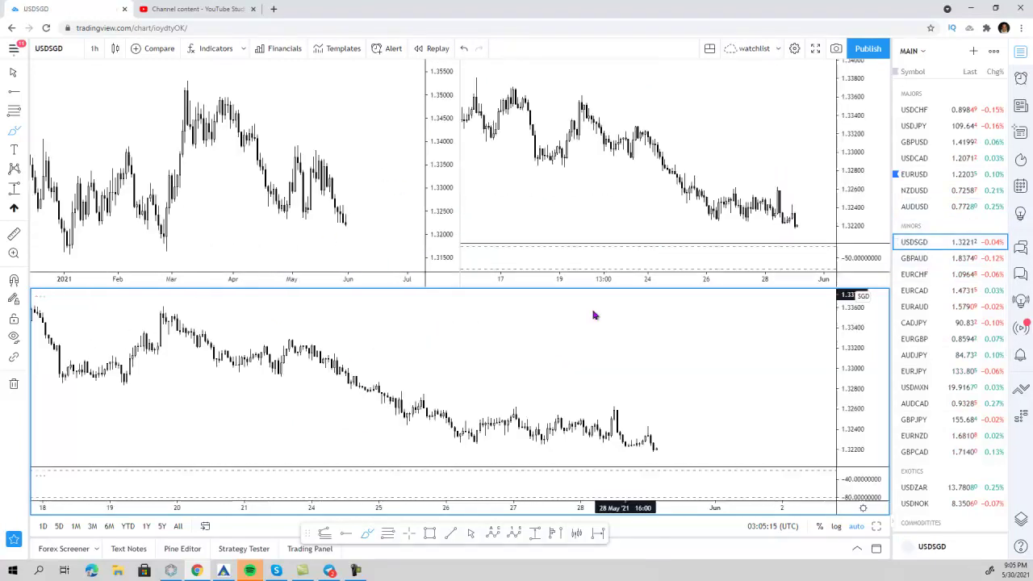
pyautogui.click(759, 170)
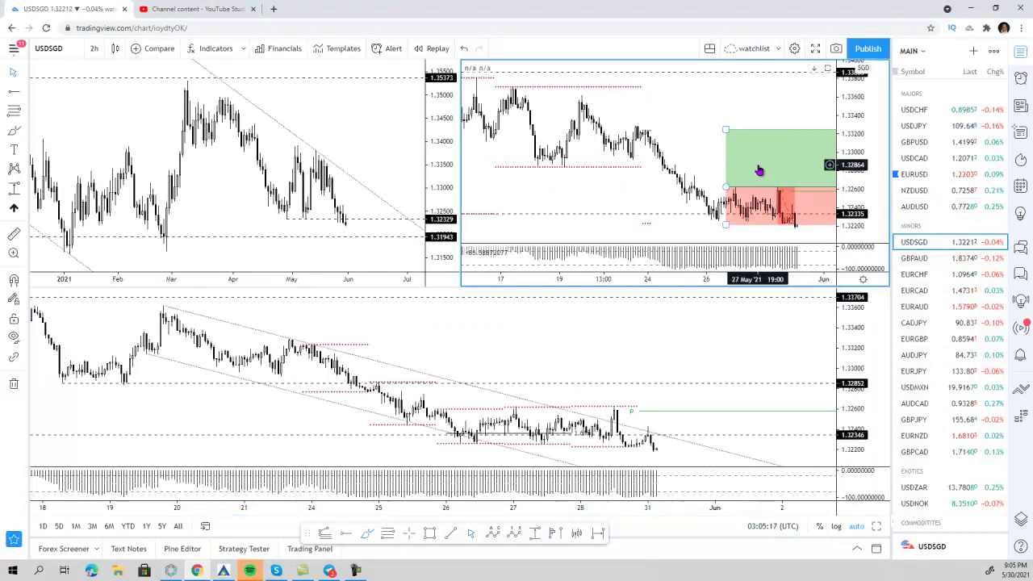
pyautogui.click(772, 174)
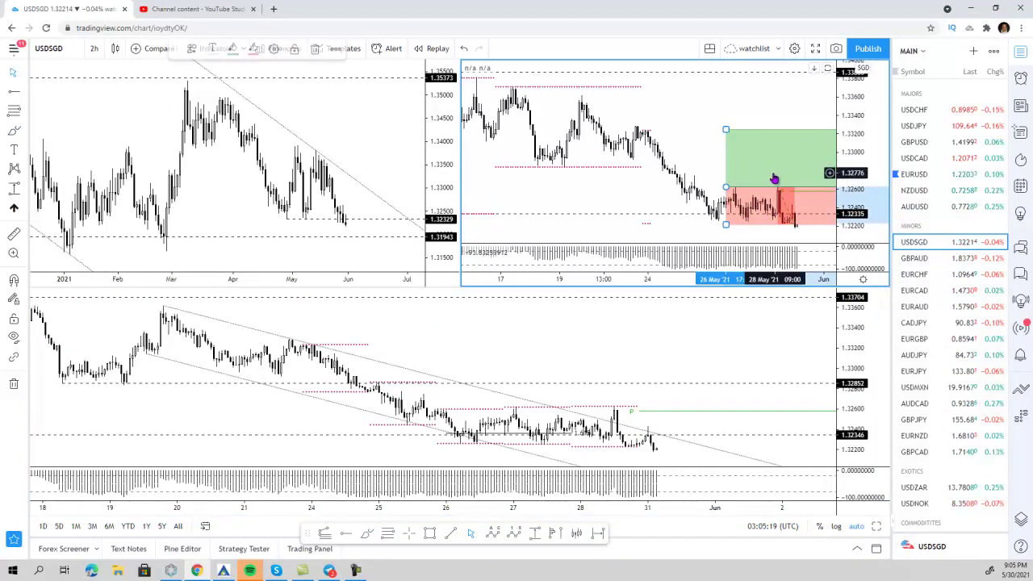
pyautogui.press('Delete')
pyautogui.moveTo(750, 152); pyautogui.dragTo(707, 134)
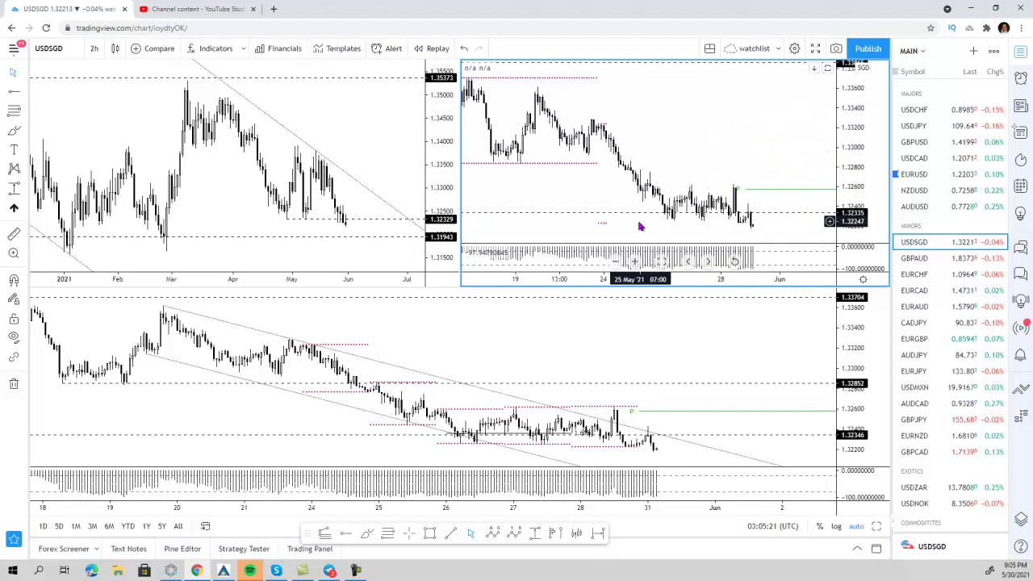
pyautogui.scroll(-2, 377, 133)
pyautogui.scroll(1, 381, 139)
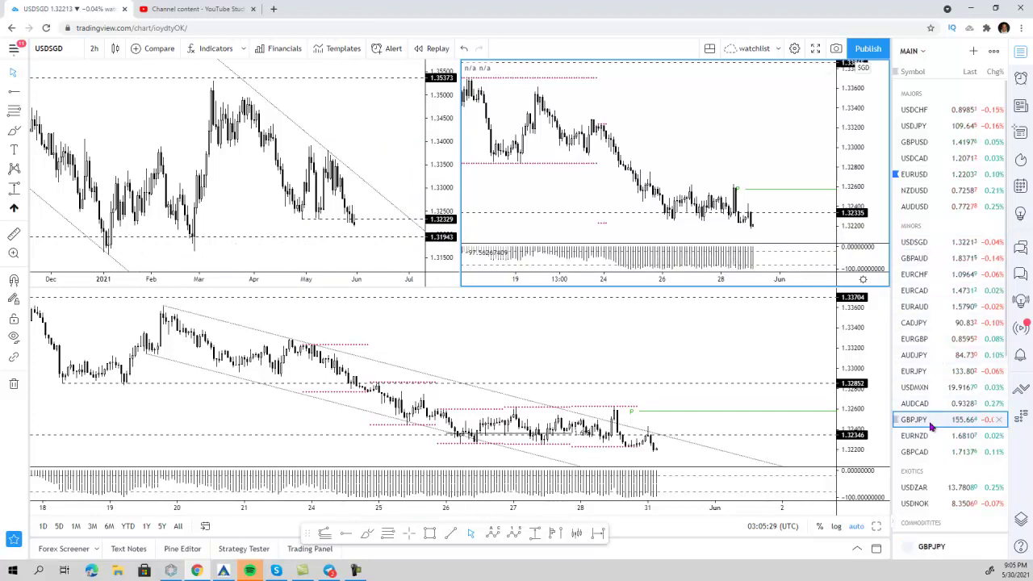
# Step: Switch the charts to GBPJPY and measure the sharp 27 May rally on the 2-hour chart
pyautogui.click(931, 423)
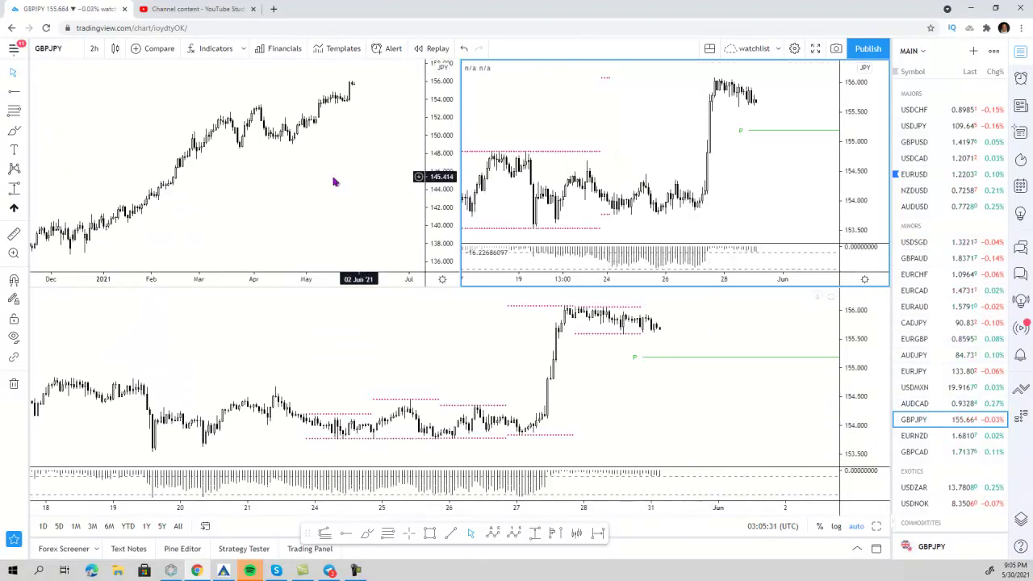
pyautogui.click(14, 235)
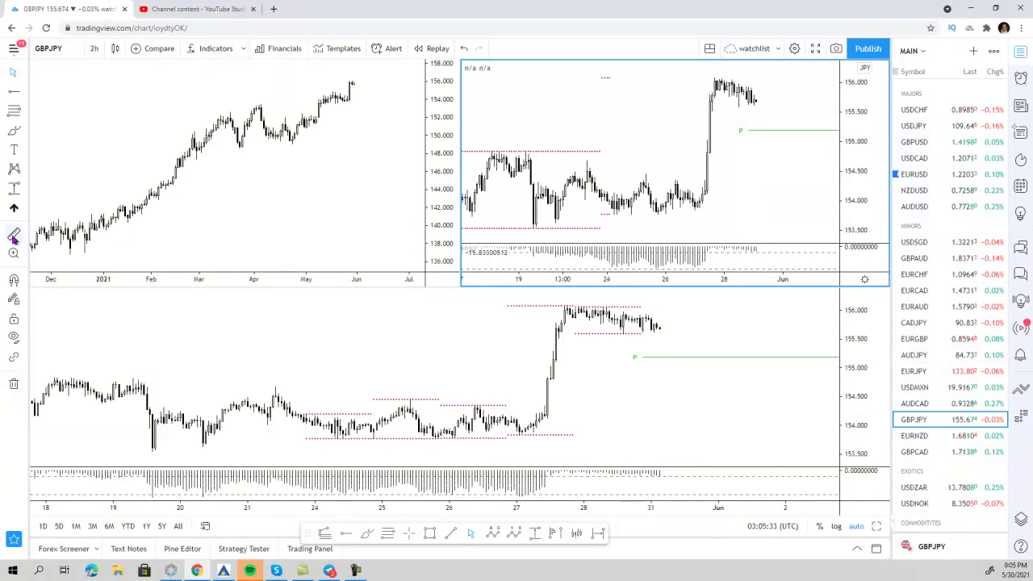
pyautogui.click(705, 195)
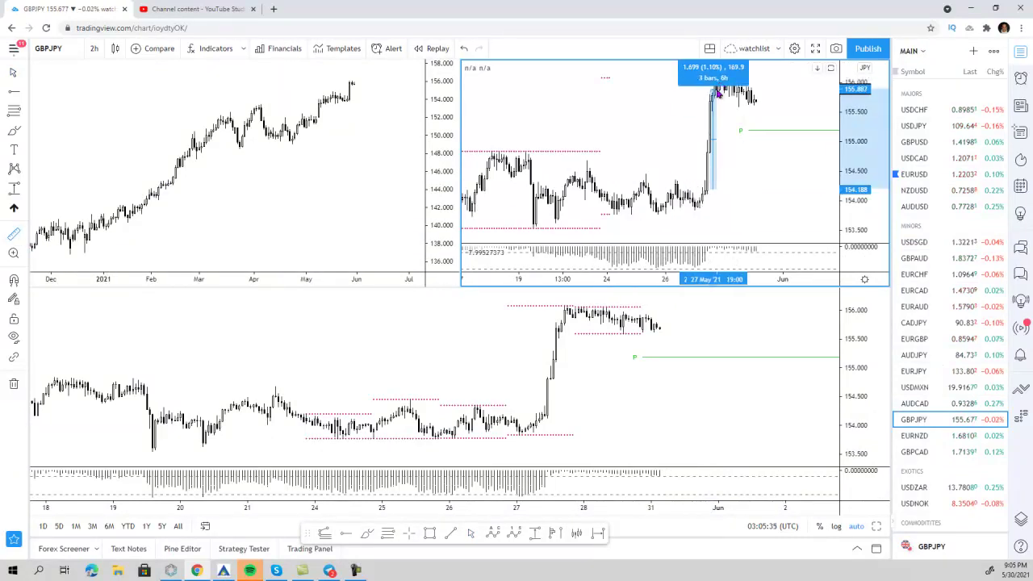
# Step: Draw a horizontal ray at about 154.826 from the 18 May high on the 2-hour GBPJPY chart
pyautogui.scroll(-5, 601, 162)
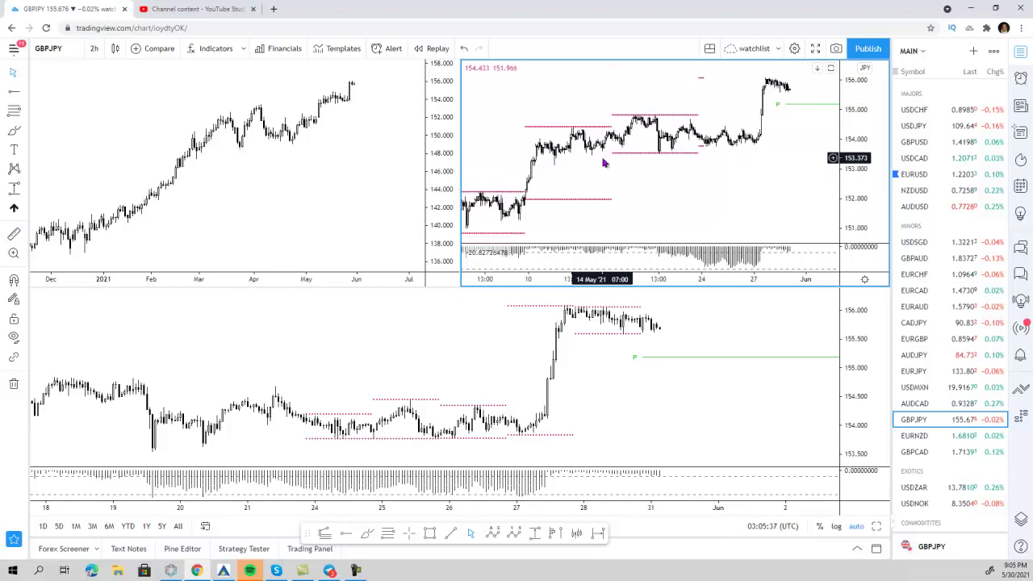
pyautogui.scroll(3, 602, 161)
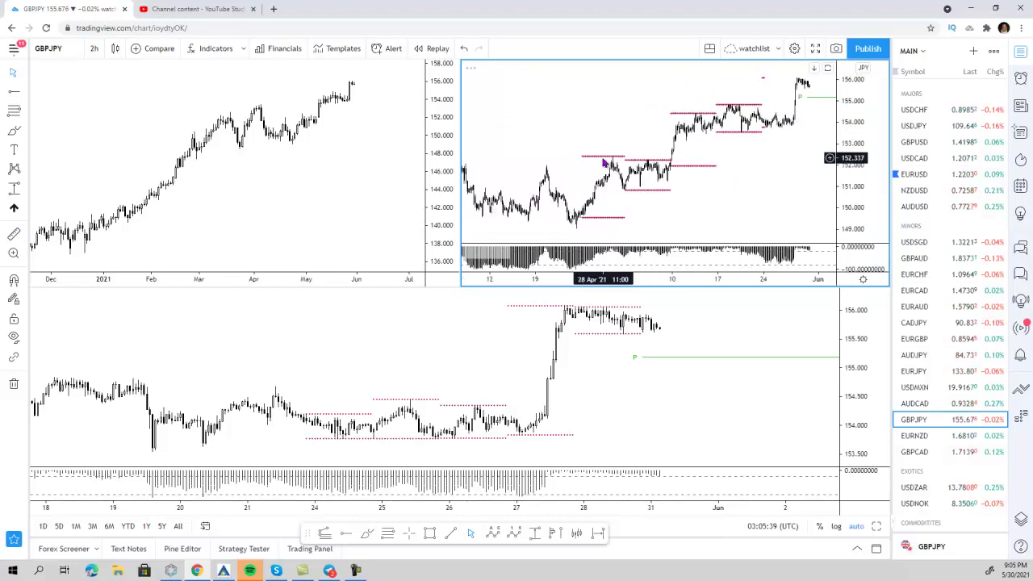
pyautogui.scroll(2, 602, 161)
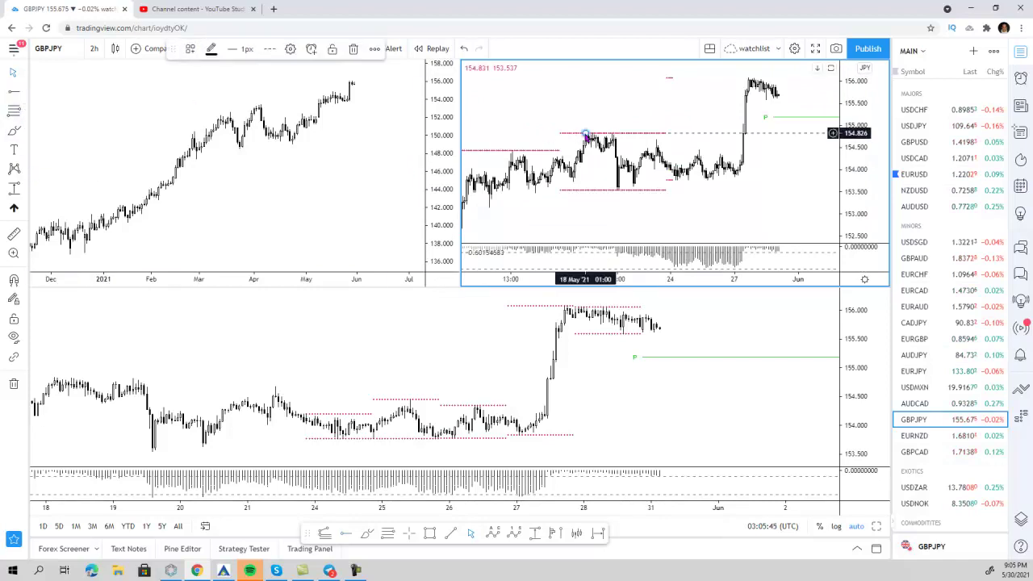
pyautogui.click(683, 126)
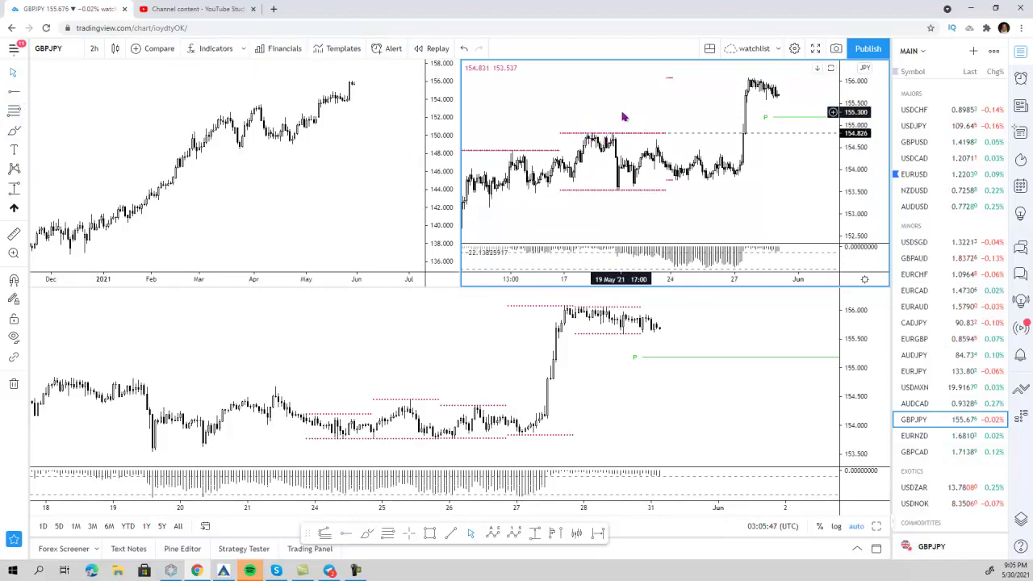
pyautogui.moveTo(618, 117); pyautogui.dragTo(599, 119)
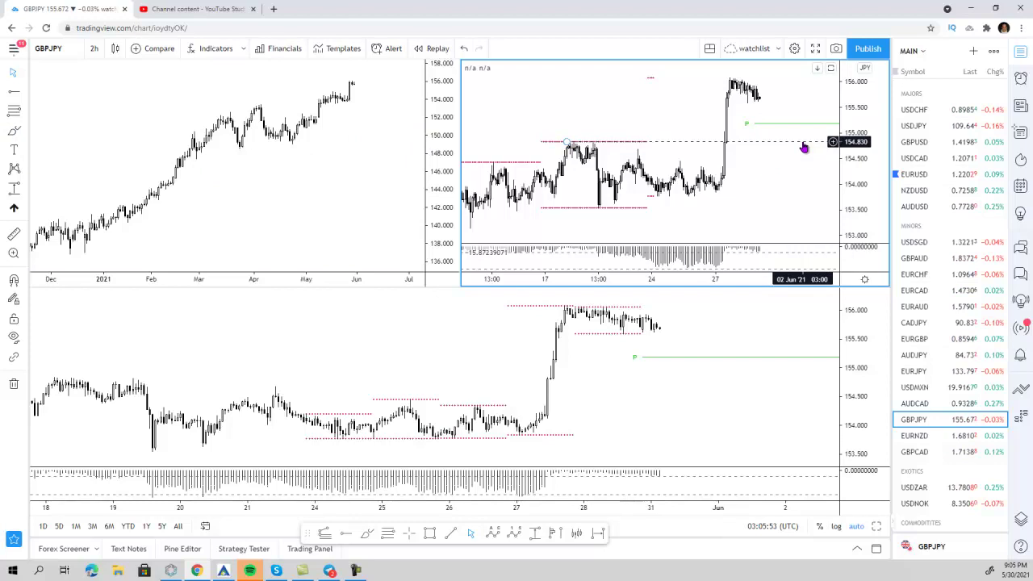
# Step: Sketch a projected pullback from the recent high toward the horizontal ray with the Brush and delete the sketch
pyautogui.click(14, 131)
pyautogui.moveTo(731, 81)
pyautogui.mouseDown()
pyautogui.moveTo(761, 110)
pyautogui.moveTo(762, 141)
pyautogui.moveTo(811, 137)
pyautogui.mouseUp()
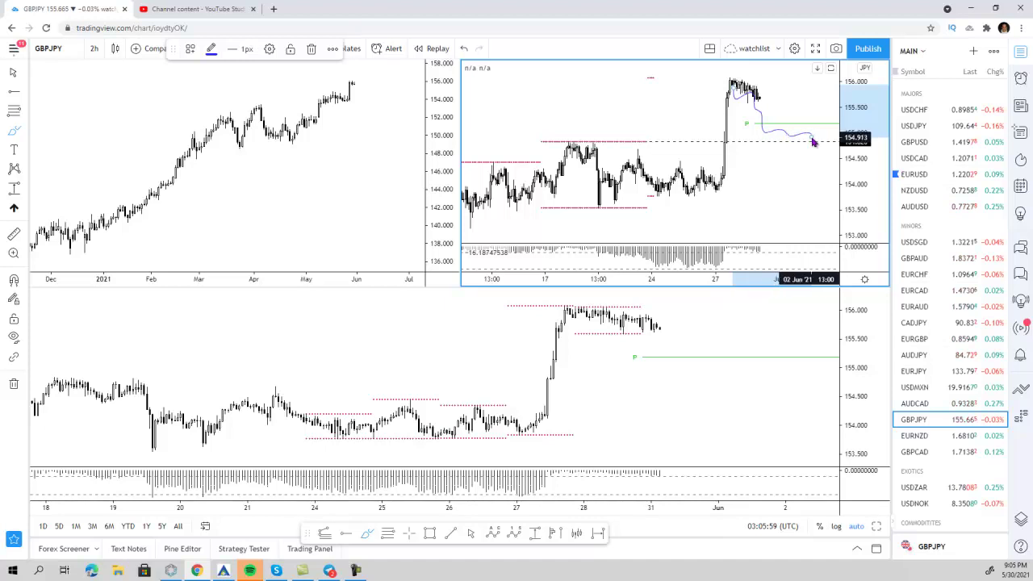
pyautogui.press('Escape')
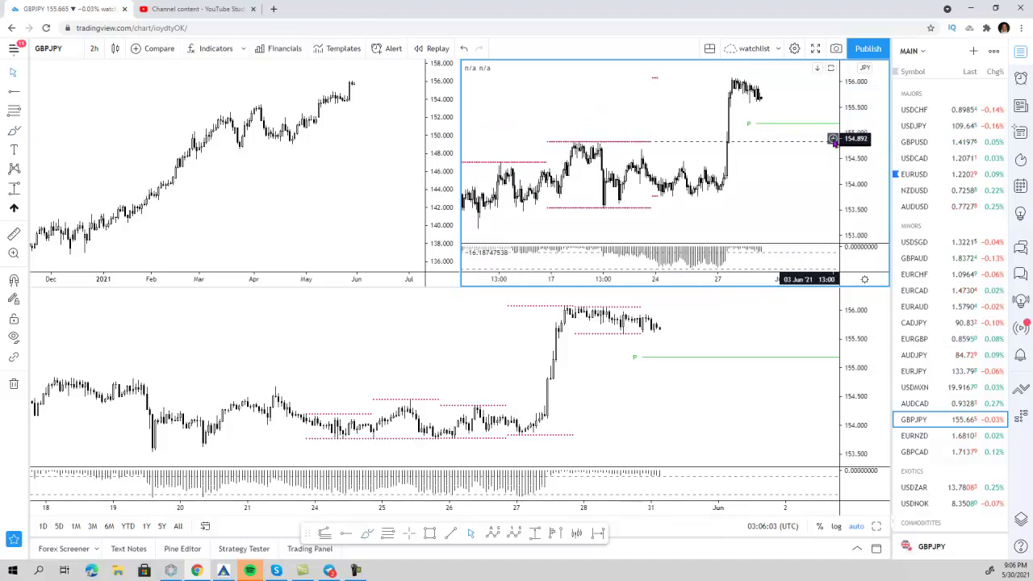
# Step: Create a GBPJPY crossing alert at 154.892 named "key level retest" with the message "possible buys" and save it
pyautogui.click(833, 139)
pyautogui.press('Escape')
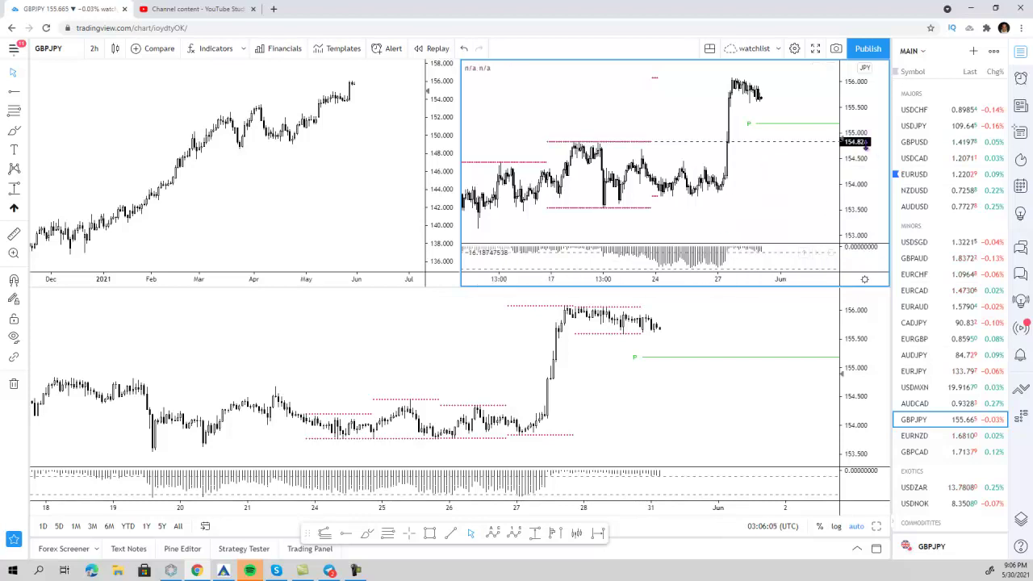
pyautogui.hotkey('alt', 'a')
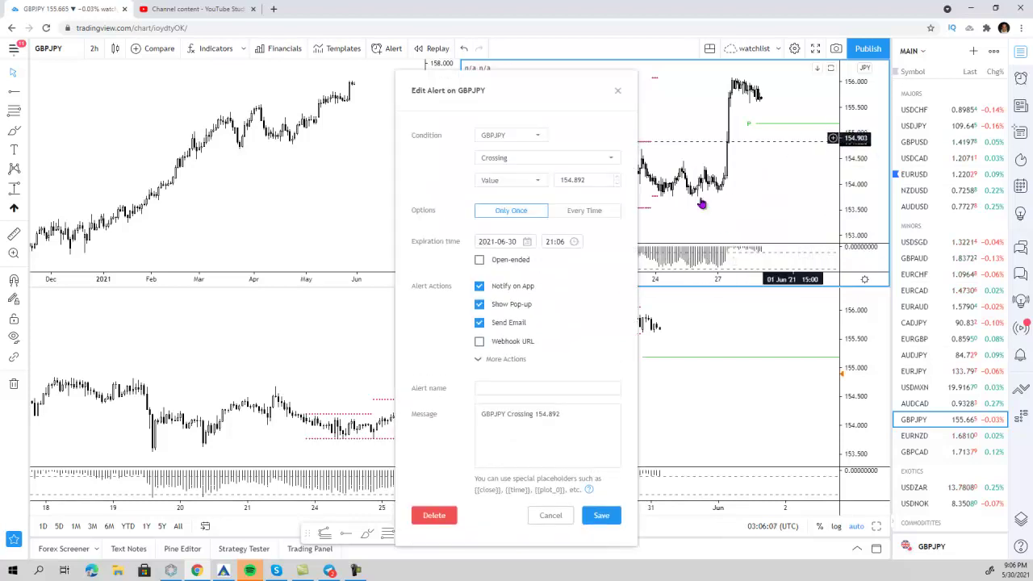
pyautogui.click(541, 388)
pyautogui.click(540, 410)
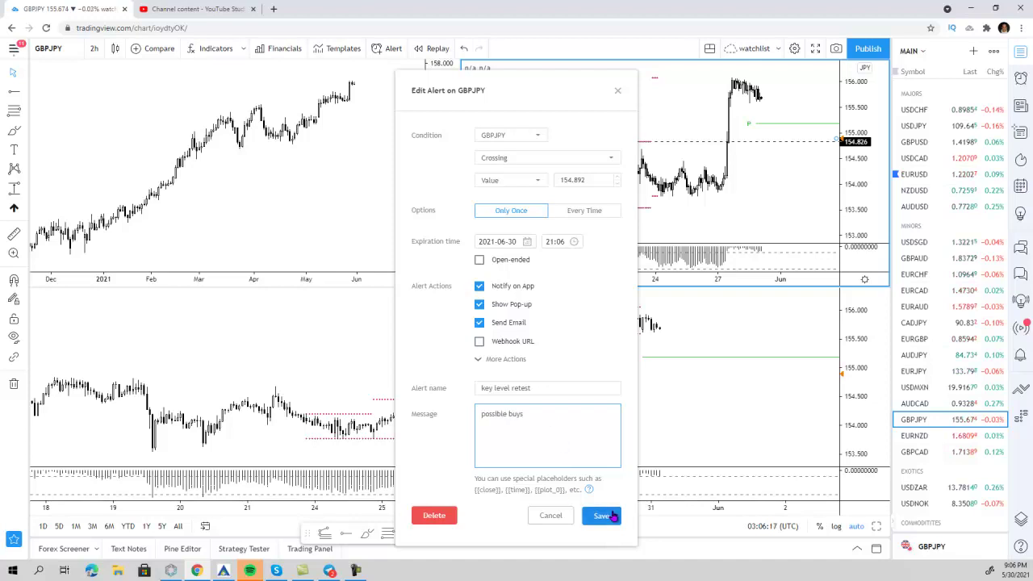
pyautogui.click(610, 516)
# Step: View ETHUSD from the watchlist, switch the charts to BTCUSD and rescale the 1-hour chart around recent price action
pyautogui.scroll(-3, 952, 307)
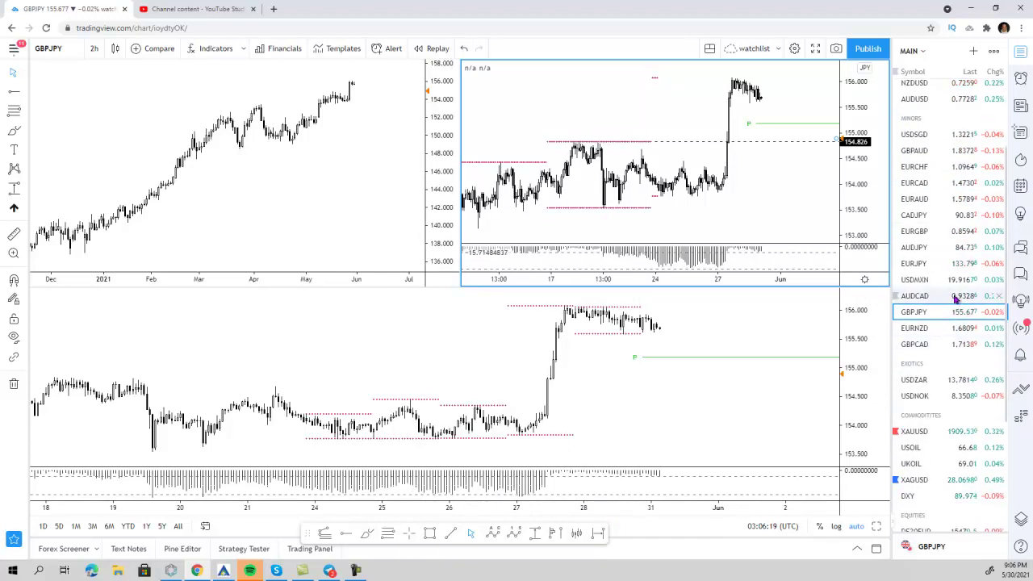
pyautogui.scroll(-5, 958, 323)
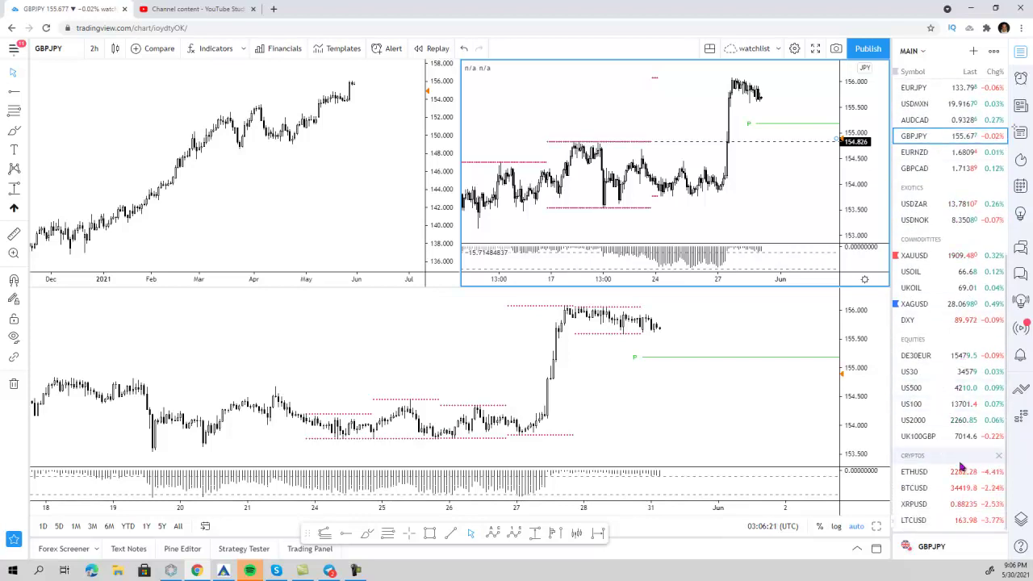
pyautogui.click(936, 471)
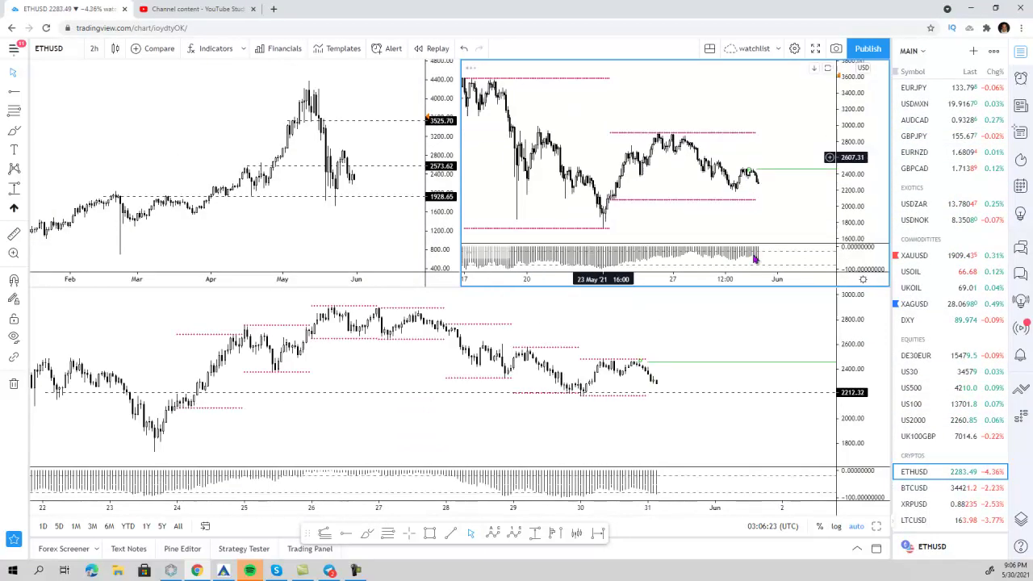
pyautogui.click(929, 488)
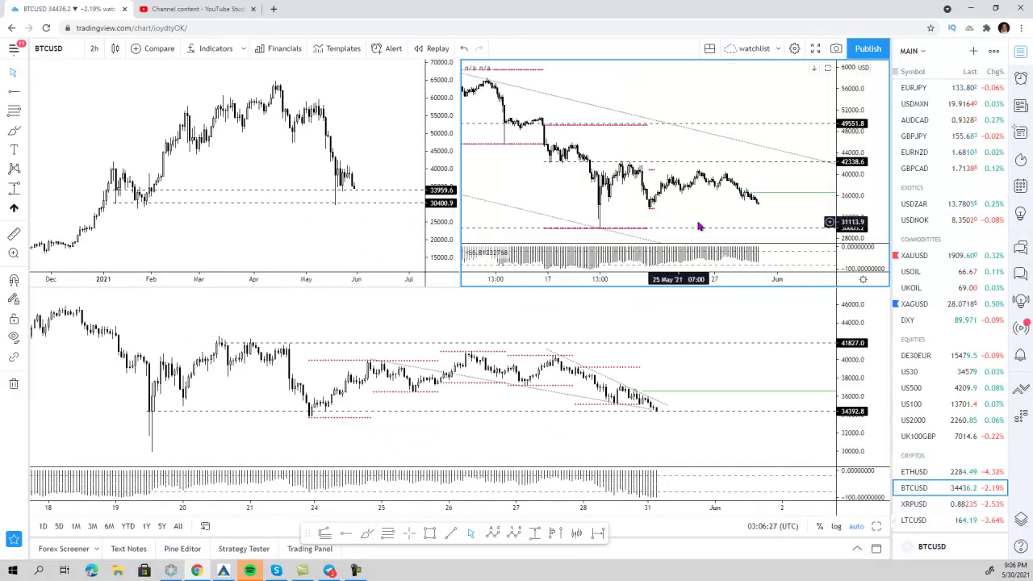
pyautogui.scroll(-2, 631, 370)
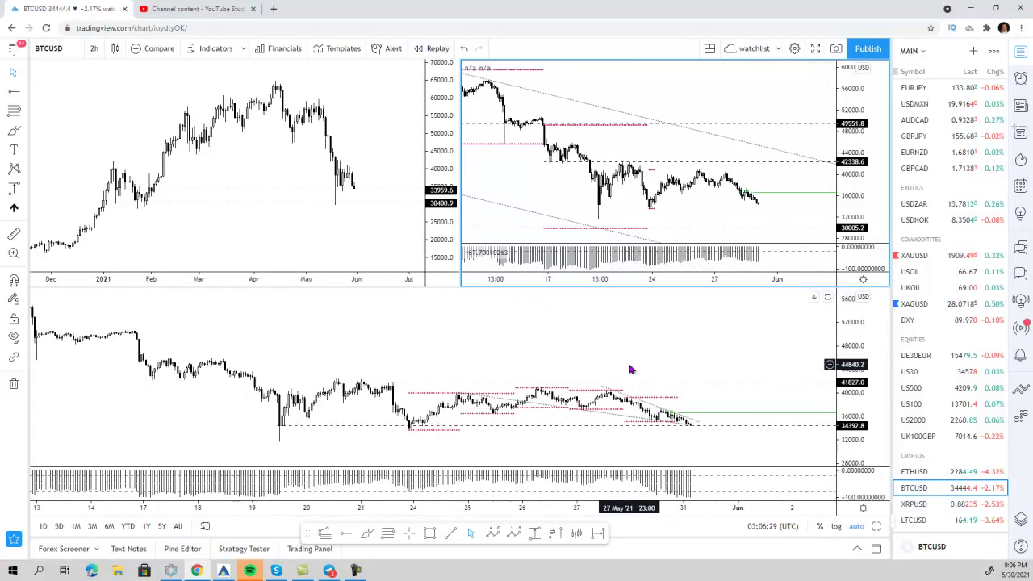
pyautogui.scroll(-1, 631, 370)
pyautogui.moveTo(853, 402); pyautogui.dragTo(851, 352)
pyautogui.moveTo(760, 352); pyautogui.dragTo(748, 294)
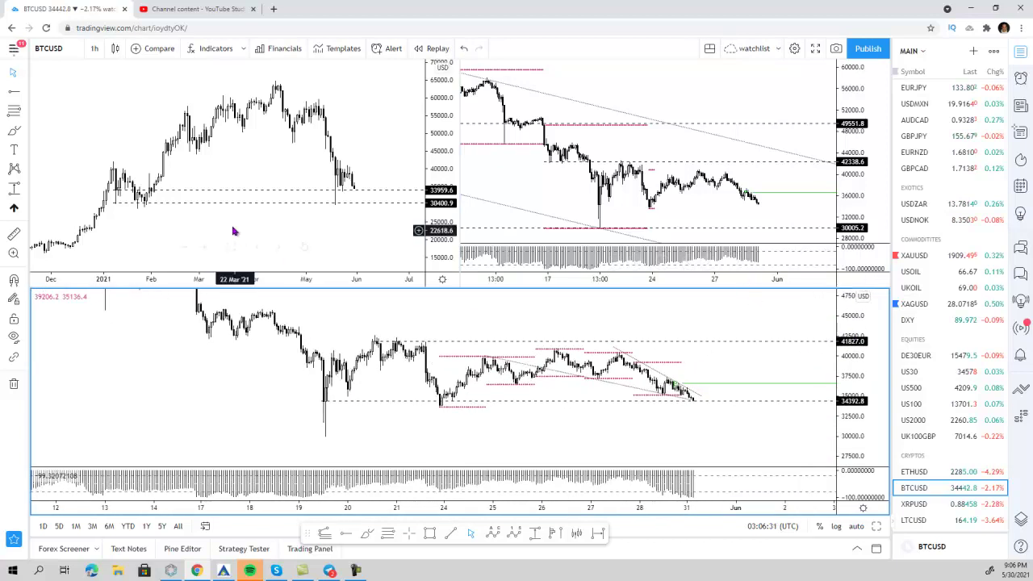
# Step: Sketch over the latest candles and the May decline on the daily BTCUSD chart with the Brush, deleting the sketches
pyautogui.click(158, 87)
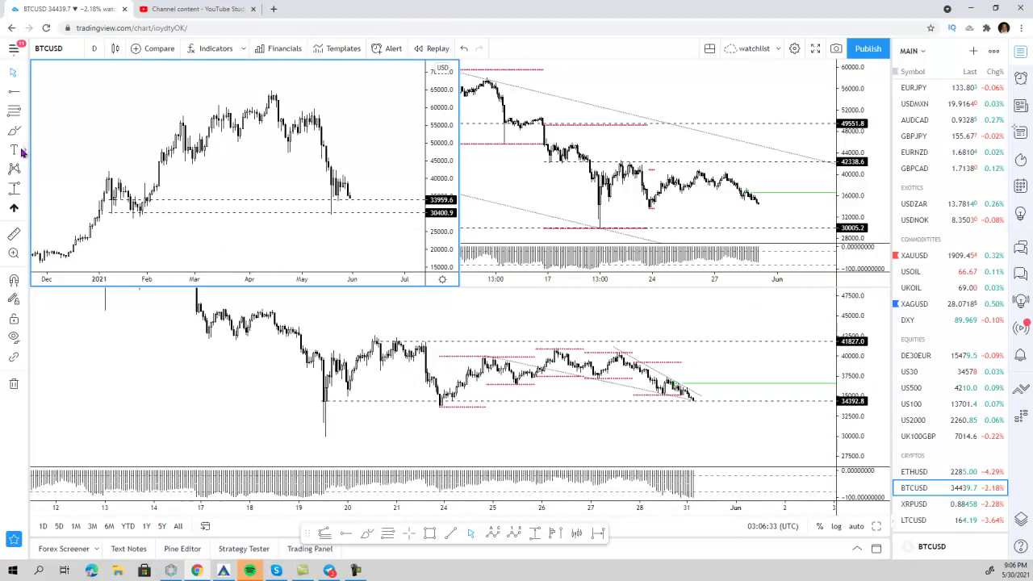
pyautogui.moveTo(357, 208)
pyautogui.mouseDown()
pyautogui.moveTo(140, 207)
pyautogui.moveTo(375, 211)
pyautogui.mouseUp()
pyautogui.press('Delete')
pyautogui.moveTo(309, 107)
pyautogui.mouseDown()
pyautogui.moveTo(302, 133)
pyautogui.moveTo(341, 184)
pyautogui.moveTo(333, 230)
pyautogui.moveTo(337, 210)
pyautogui.mouseUp()
pyautogui.press('Delete')
pyautogui.press('Delete')
# Step: Sketch along the early-2021 lows and a retest of the 30400.9 level from below on the daily chart, deleting both sketches
pyautogui.scroll(1, 319, 212)
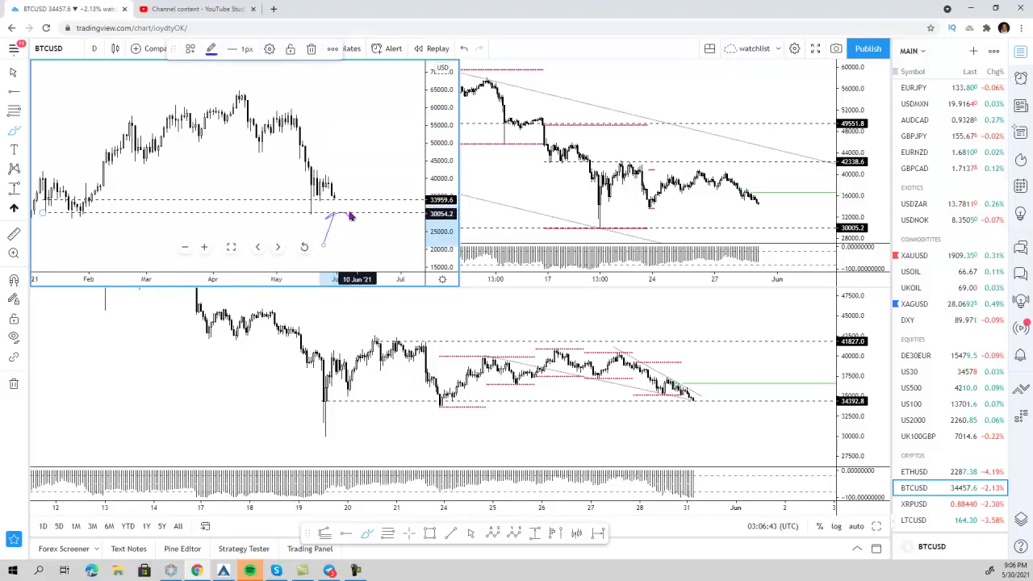
pyautogui.scroll(-1, 225, 221)
pyautogui.moveTo(108, 209); pyautogui.dragTo(175, 207)
pyautogui.press('Delete')
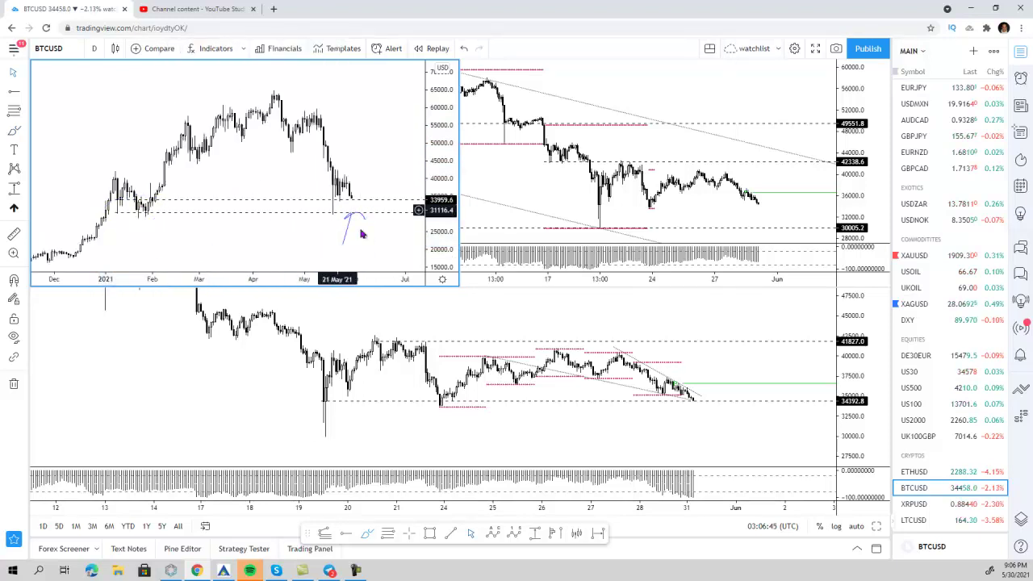
pyautogui.click(351, 224)
pyautogui.press('Delete')
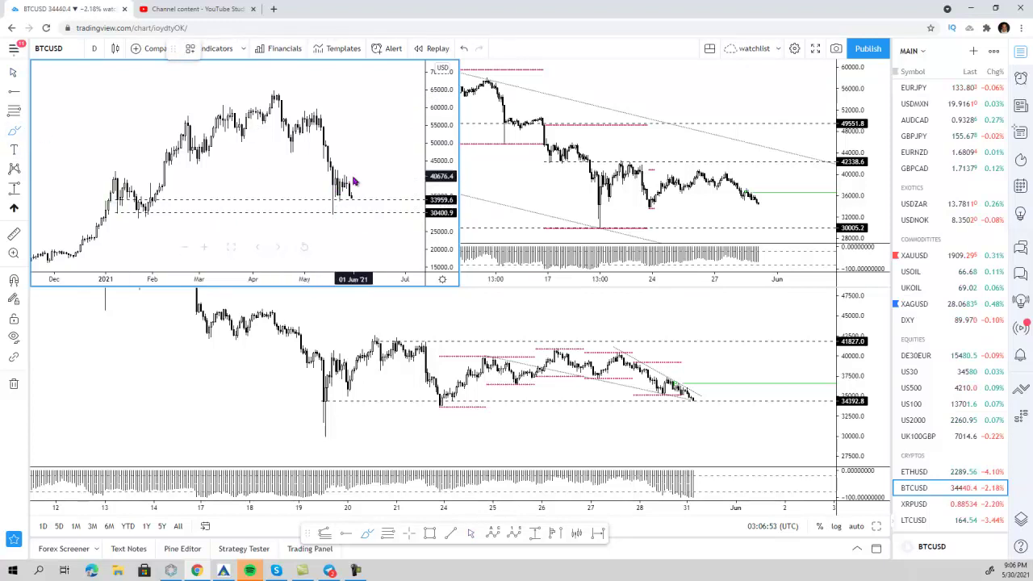
# Step: Sketch a drop through the support levels on the daily chart, delete it, and examine the late-2020 prices below them
pyautogui.moveTo(350, 190); pyautogui.dragTo(348, 233)
pyautogui.press('Delete')
pyautogui.scroll(-5, 380, 258)
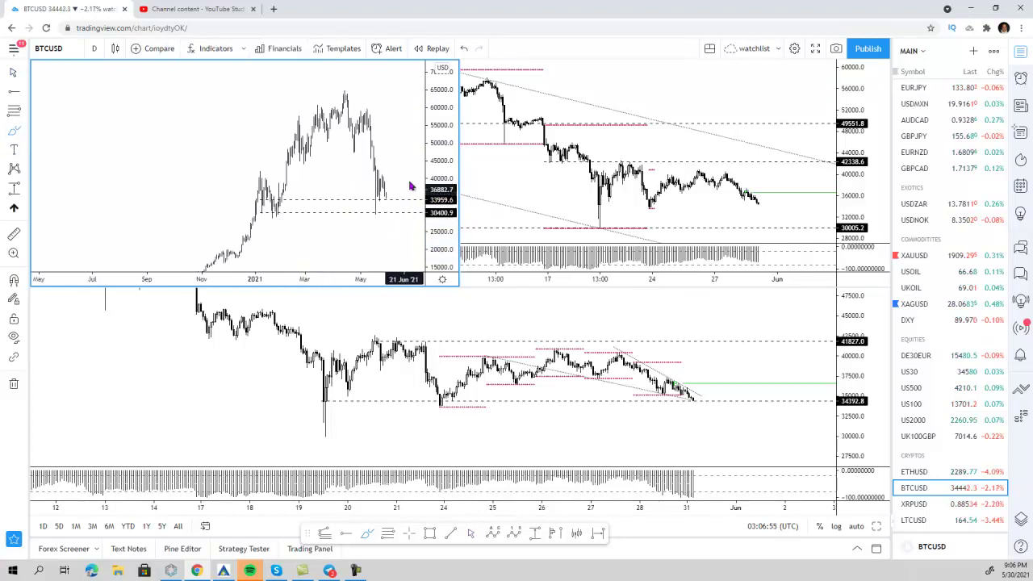
pyautogui.moveTo(445, 172); pyautogui.dragTo(443, 100)
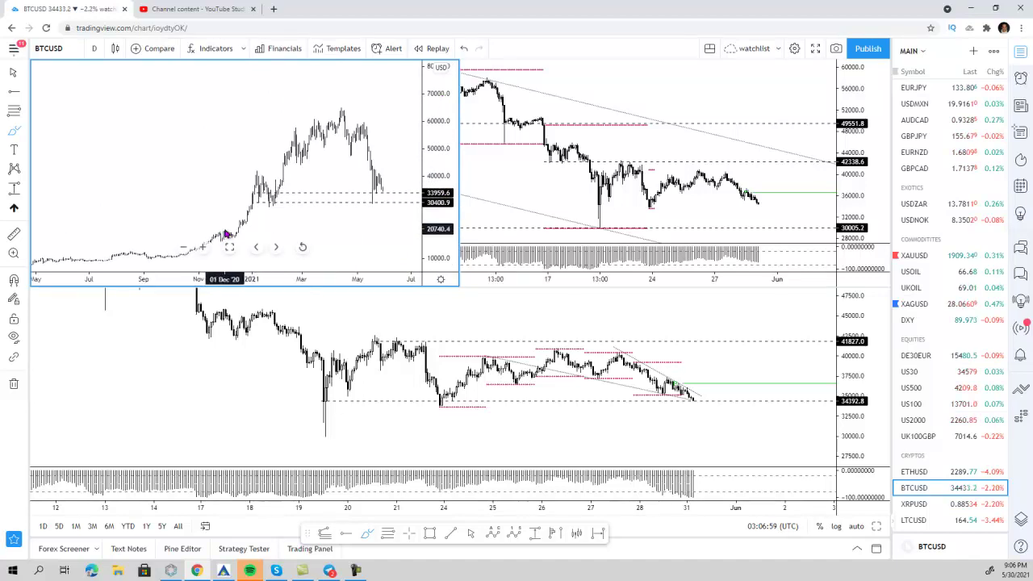
pyautogui.scroll(5, 344, 204)
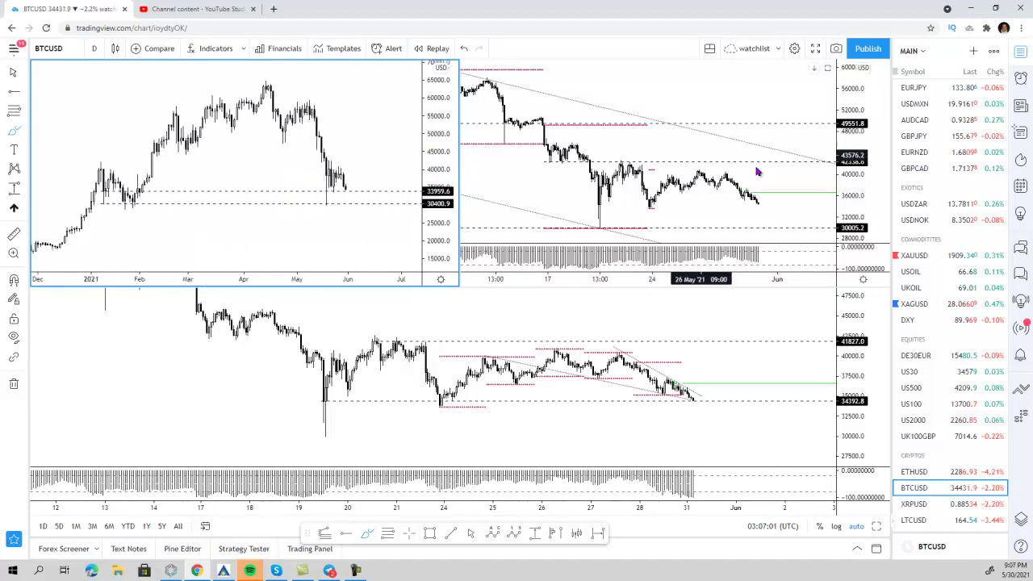
# Step: Maximize the 2-hour BTCUSD chart to review the descending channel, delete the stray brush mark and restore the multi-chart layout
pyautogui.click(796, 101)
pyautogui.click(877, 528)
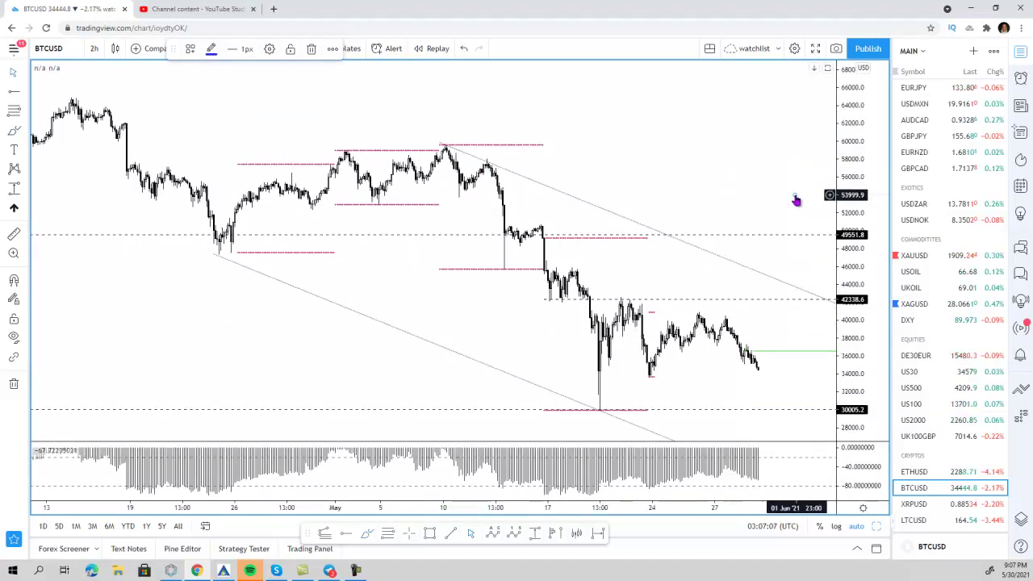
pyautogui.press('Delete')
pyautogui.moveTo(761, 161); pyautogui.dragTo(701, 143)
pyautogui.moveTo(846, 214); pyautogui.dragTo(846, 186)
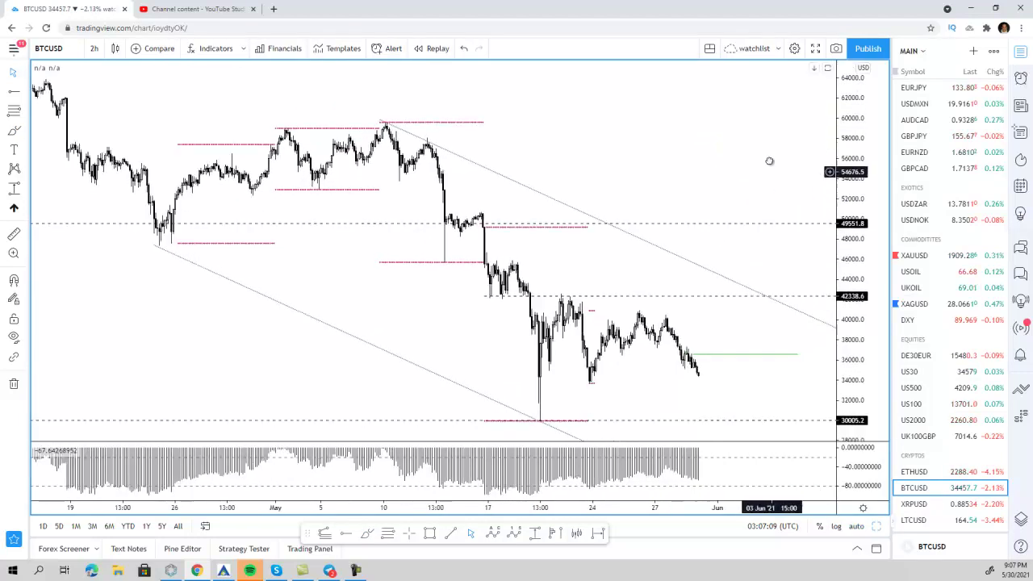
pyautogui.click(877, 527)
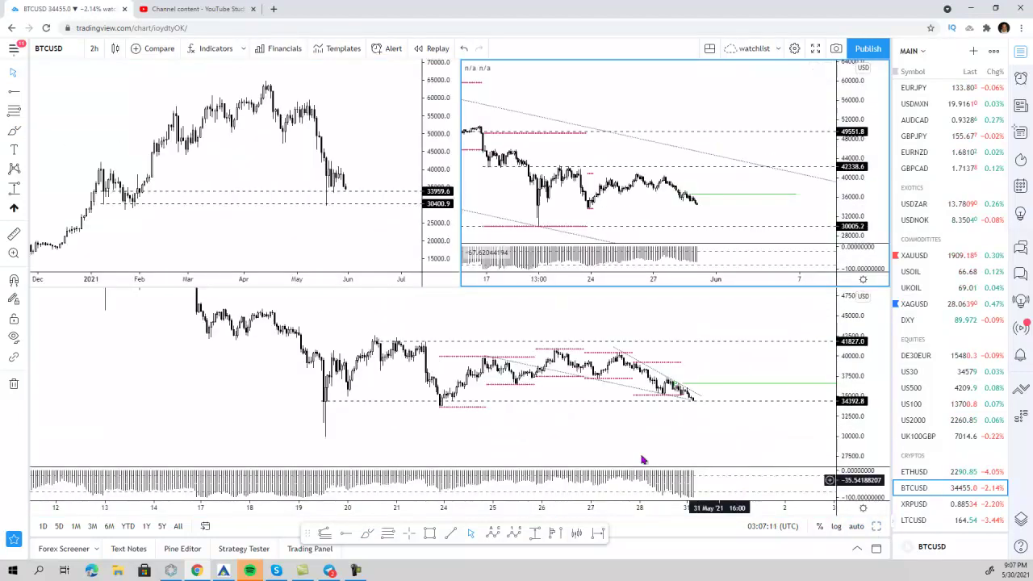
# Step: Maximize the 1-hour BTCUSD chart and delete the shallower descending trend line that starts near the 25 May high
pyautogui.click(768, 377)
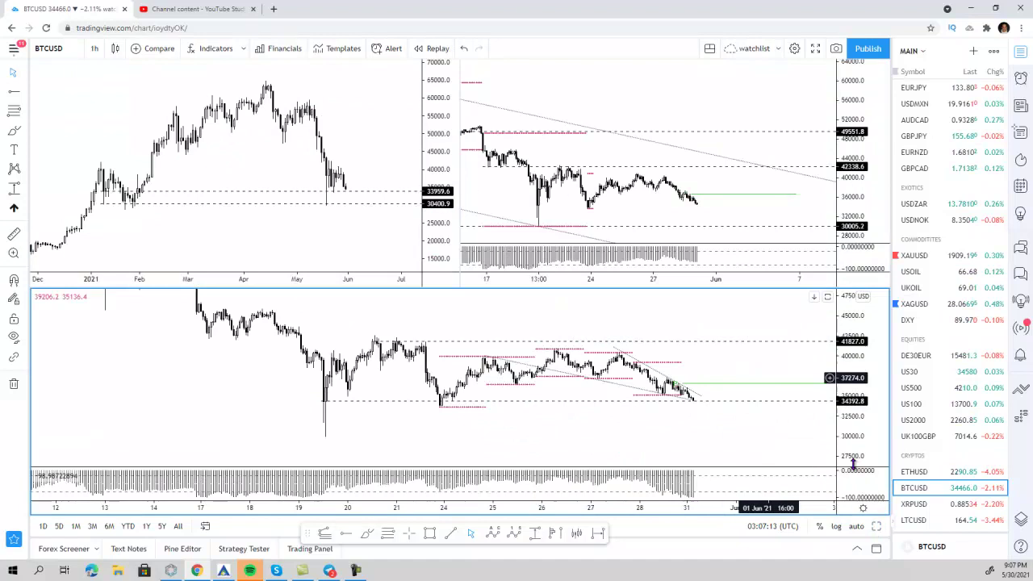
pyautogui.click(877, 527)
pyautogui.moveTo(772, 363); pyautogui.dragTo(740, 362)
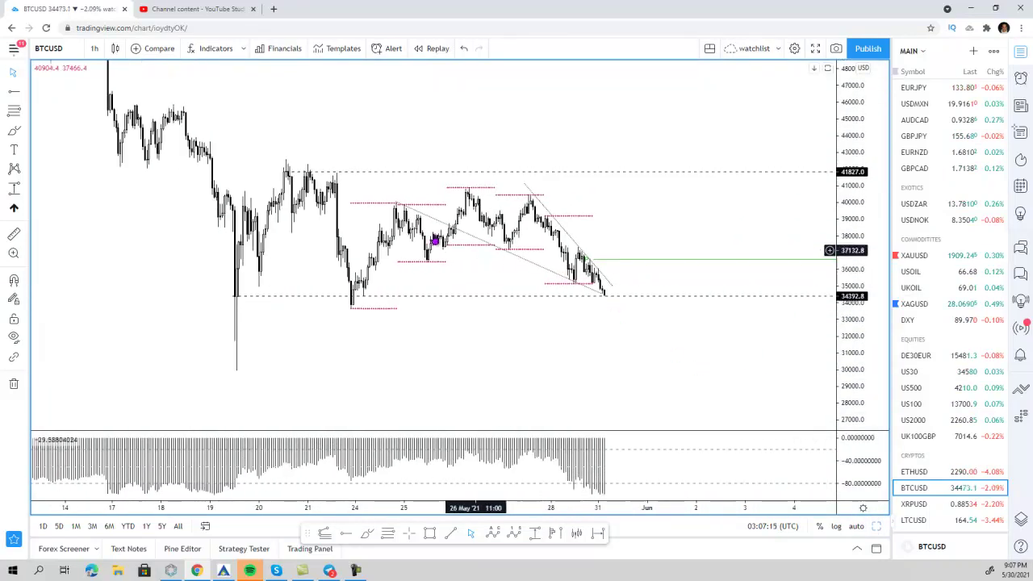
pyautogui.click(397, 205)
pyautogui.moveTo(396, 205); pyautogui.dragTo(524, 185)
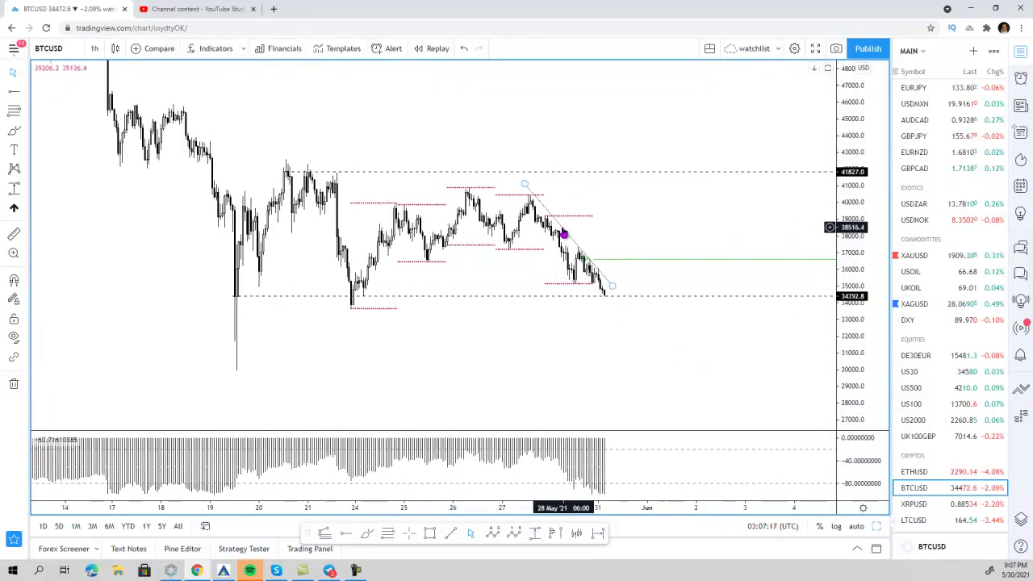
# Step: Clone the steep descending trend line and place the copy beneath the price as the channel's lower boundary
pyautogui.rightClick(562, 233)
pyautogui.click(629, 323)
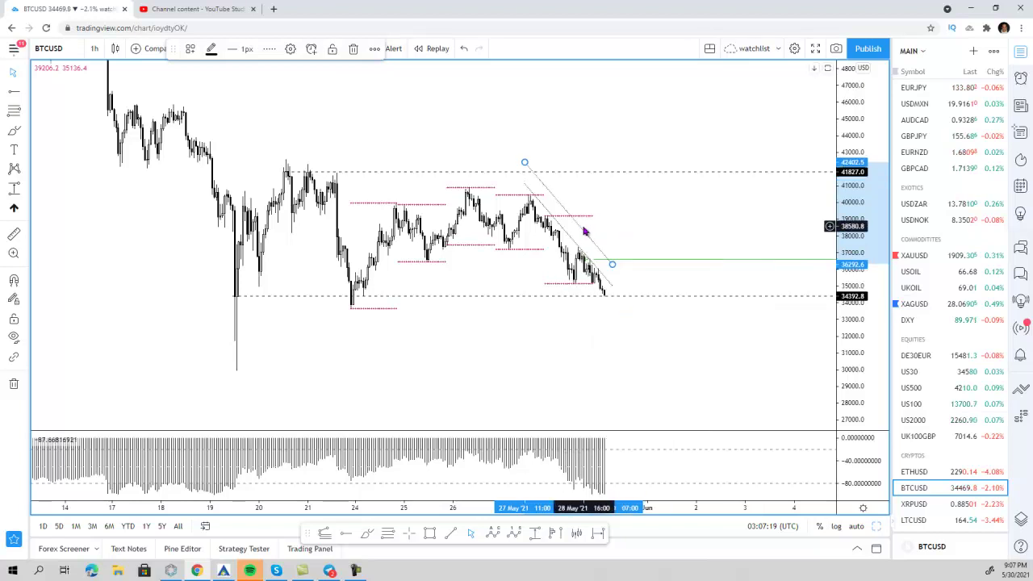
pyautogui.moveTo(585, 236)
pyautogui.mouseDown()
pyautogui.moveTo(573, 260)
pyautogui.moveTo(546, 260)
pyautogui.moveTo(565, 272)
pyautogui.mouseUp()
# Step: Move the lower horizontal ray to the 24 May low at 33910.2 and add another ray at 34397.8 from 19 May
pyautogui.moveTo(256, 302); pyautogui.dragTo(359, 305)
pyautogui.click(301, 114)
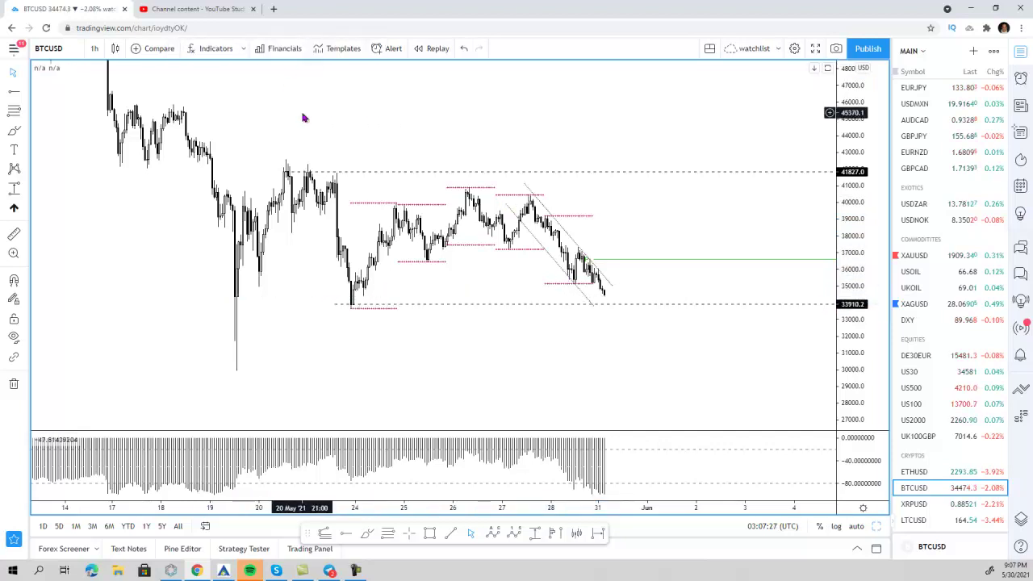
pyautogui.click(14, 93)
pyautogui.click(233, 302)
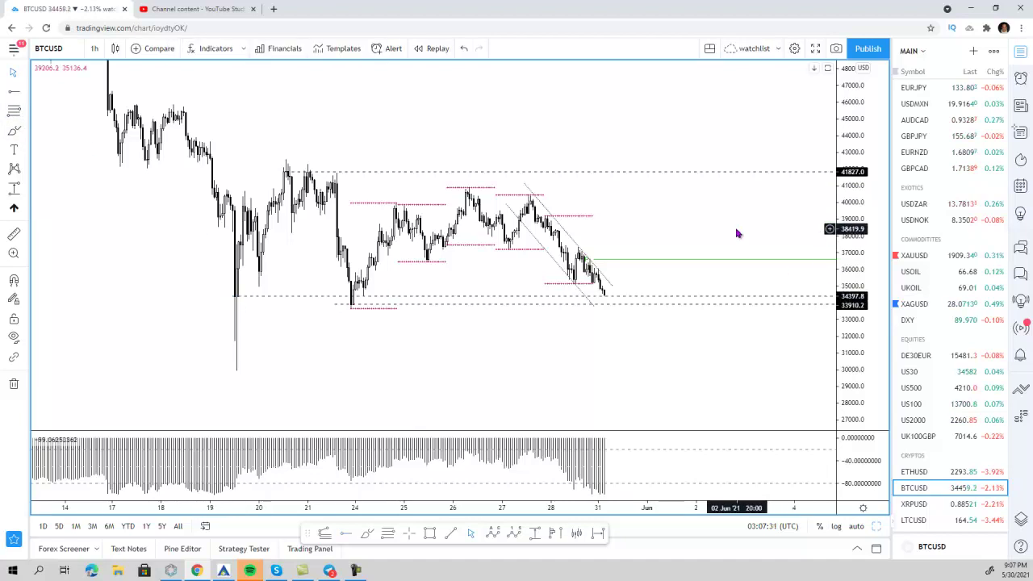
# Step: Make a brush mark near the latest lows of the BTCUSD descending channel and delete it
pyautogui.moveTo(854, 262); pyautogui.dragTo(855, 233)
pyautogui.moveTo(440, 126); pyautogui.dragTo(472, 127)
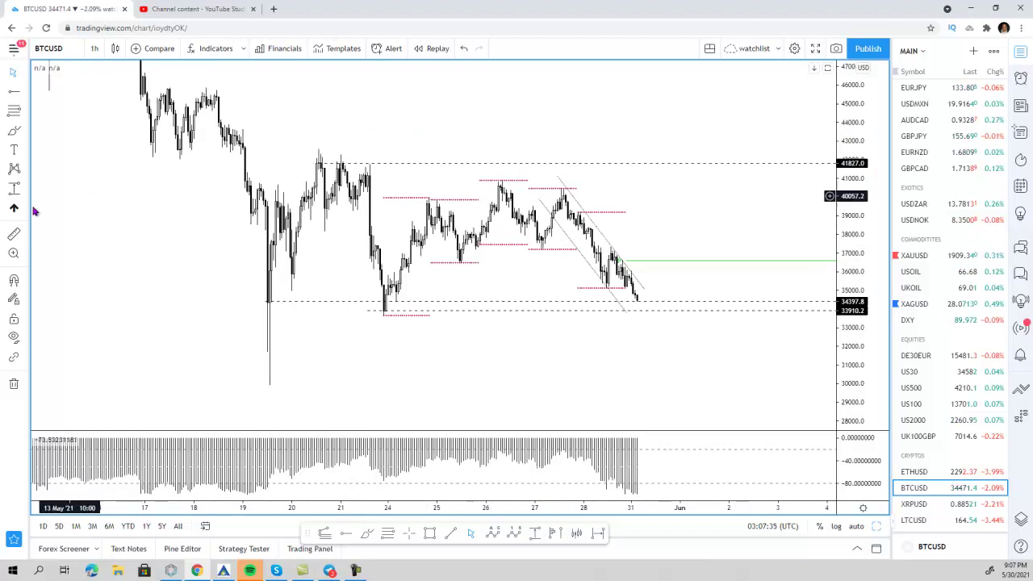
pyautogui.click(366, 532)
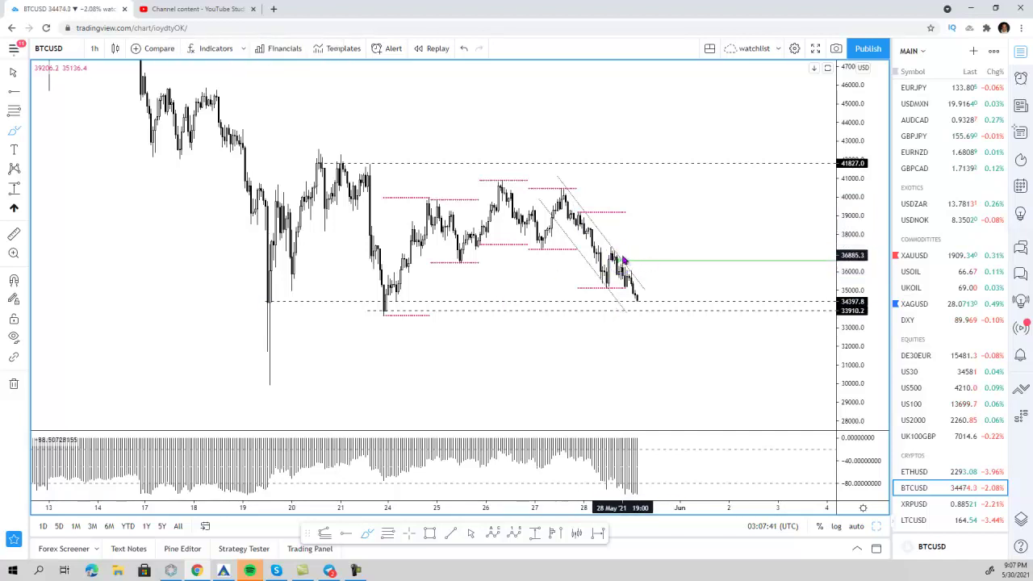
pyautogui.click(570, 290)
pyautogui.press('Delete')
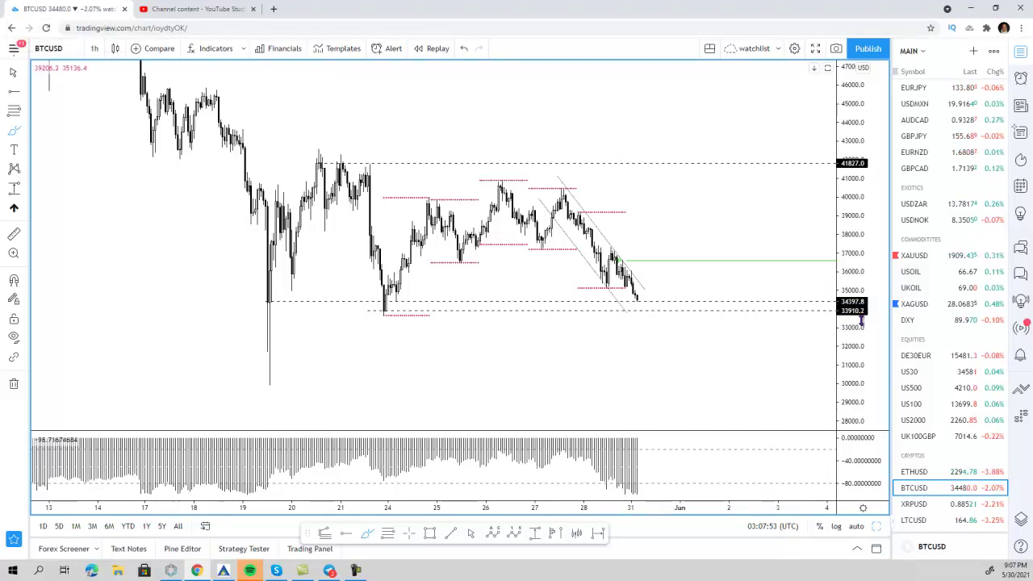
# Step: Search for BTC and load the continuous current-contract Bitcoin futures BTC1! on the 1-hour chart
pyautogui.write('BTC')
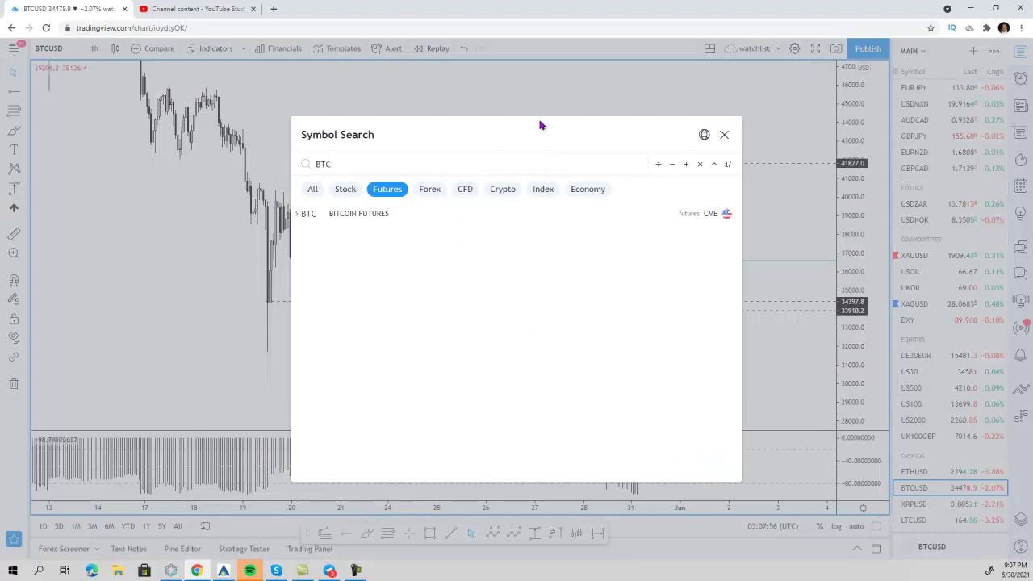
pyautogui.click(365, 221)
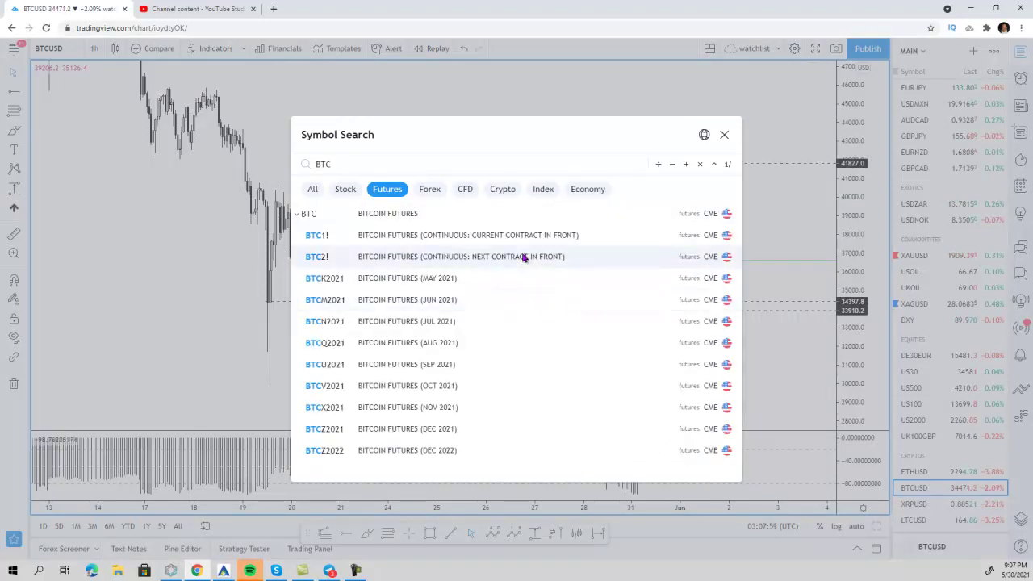
pyautogui.click(544, 244)
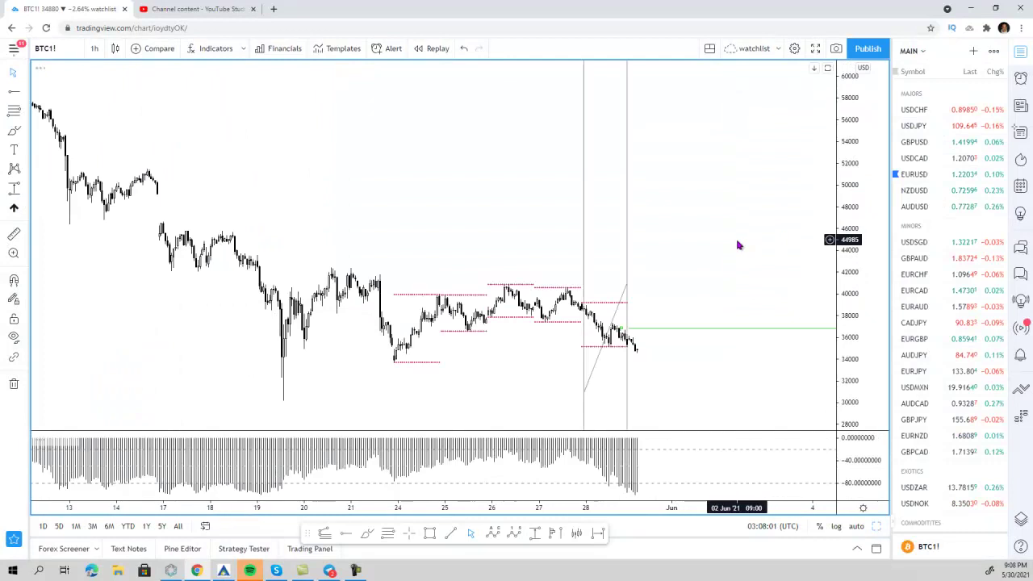
pyautogui.scroll(3, 678, 363)
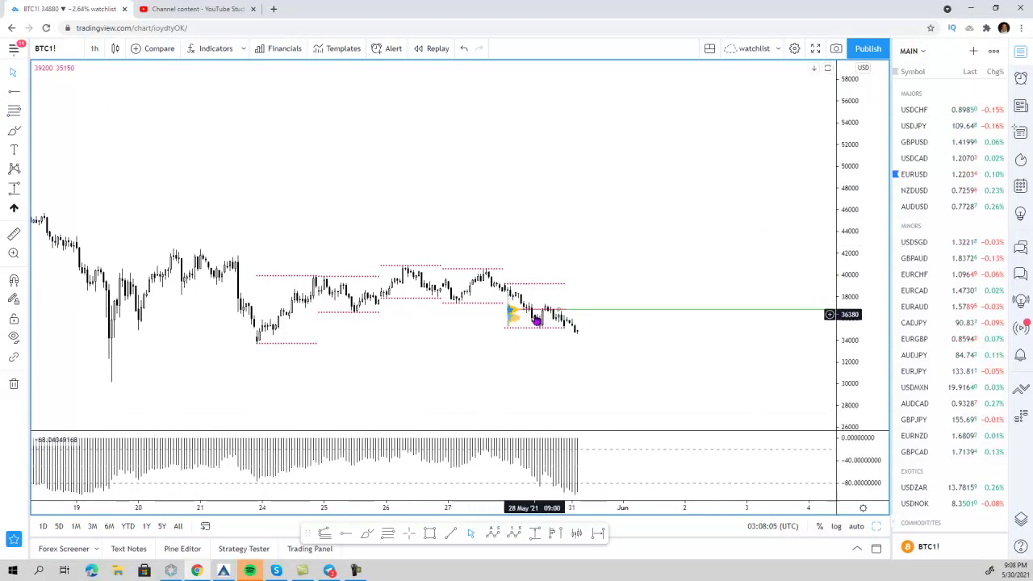
# Step: Restore the multi-chart layout and examine recent BTC1! price action on the 2-hour and 1-hour charts
pyautogui.click(876, 527)
pyautogui.moveTo(661, 107); pyautogui.dragTo(720, 116)
pyautogui.click(571, 181)
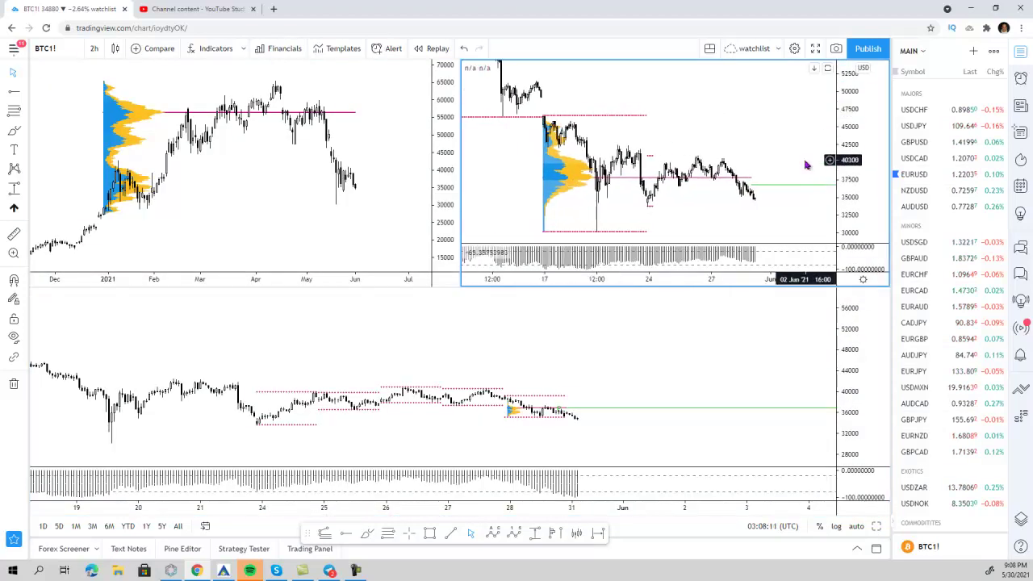
pyautogui.moveTo(807, 166); pyautogui.dragTo(802, 168)
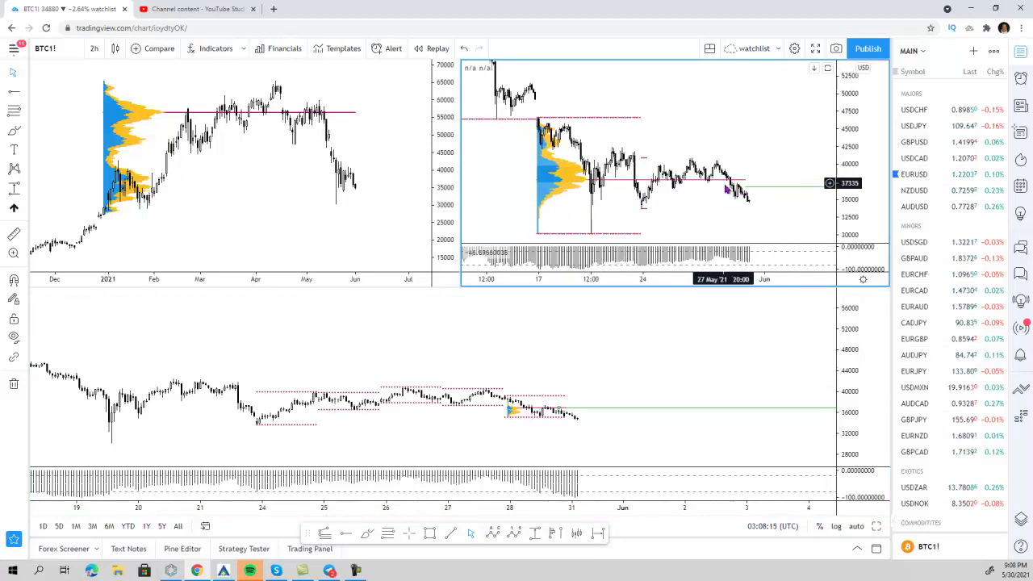
pyautogui.moveTo(721, 182); pyautogui.dragTo(681, 131)
pyautogui.click(854, 392)
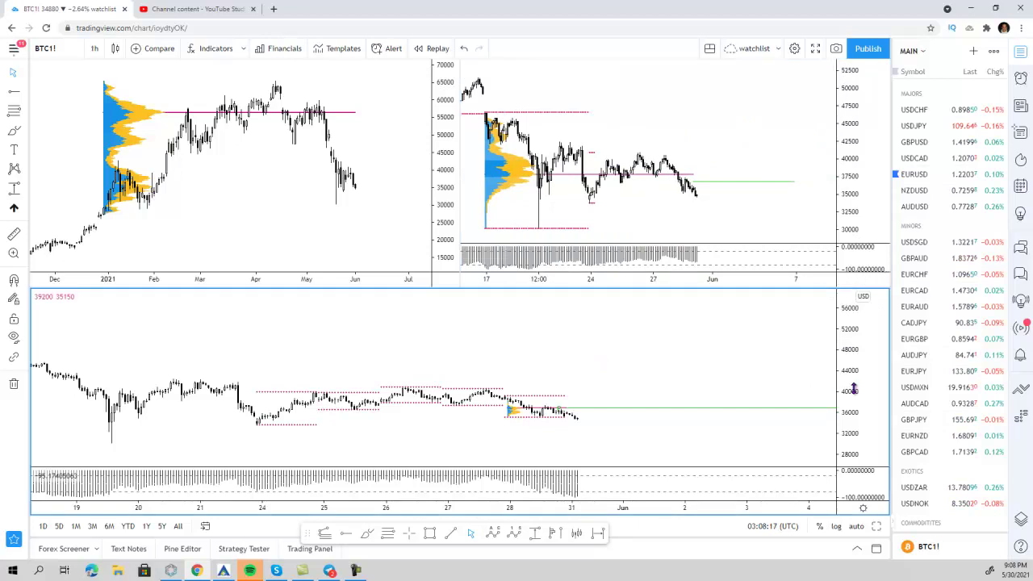
pyautogui.moveTo(855, 394); pyautogui.dragTo(860, 285)
pyautogui.moveTo(651, 379); pyautogui.dragTo(656, 376)
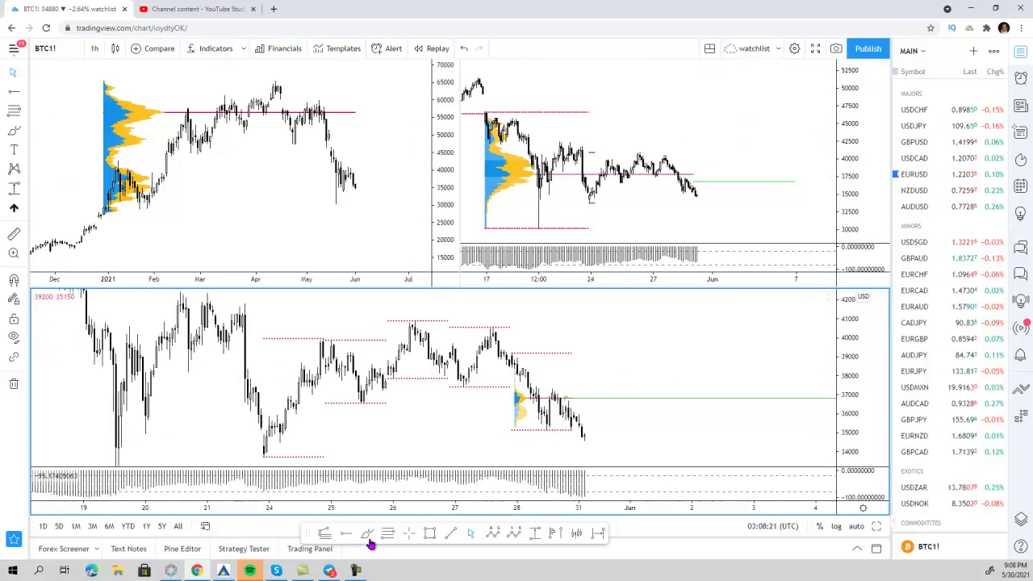
# Step: Sketch brush paths on the 1-hour BTC1! chart, including a projected rise to about 40385, and delete them
pyautogui.moveTo(492, 331)
pyautogui.mouseDown()
pyautogui.moveTo(554, 403)
pyautogui.moveTo(555, 388)
pyautogui.moveTo(582, 394)
pyautogui.mouseUp()
pyautogui.press('Delete')
pyautogui.press('Delete')
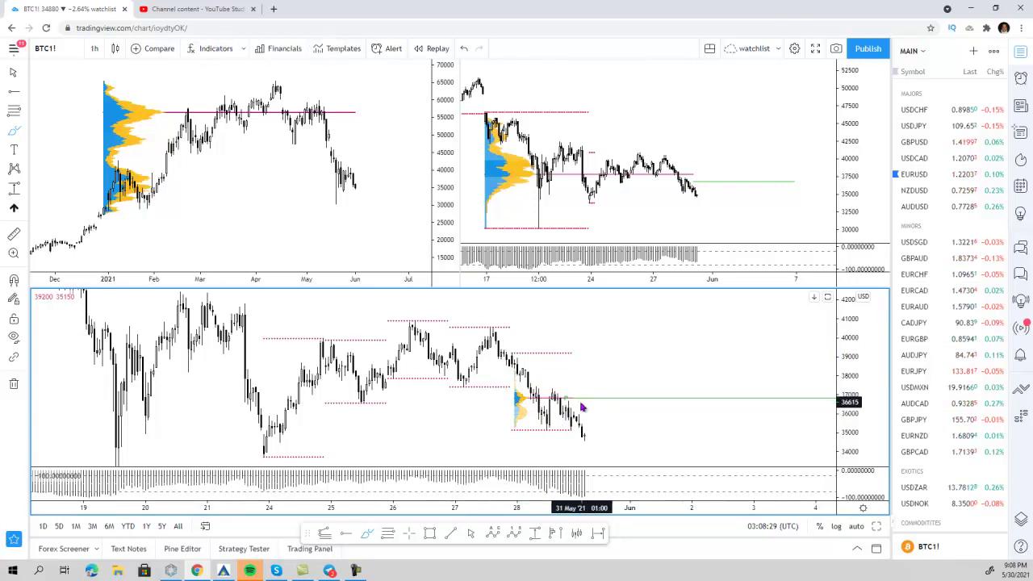
pyautogui.moveTo(571, 398); pyautogui.dragTo(630, 340)
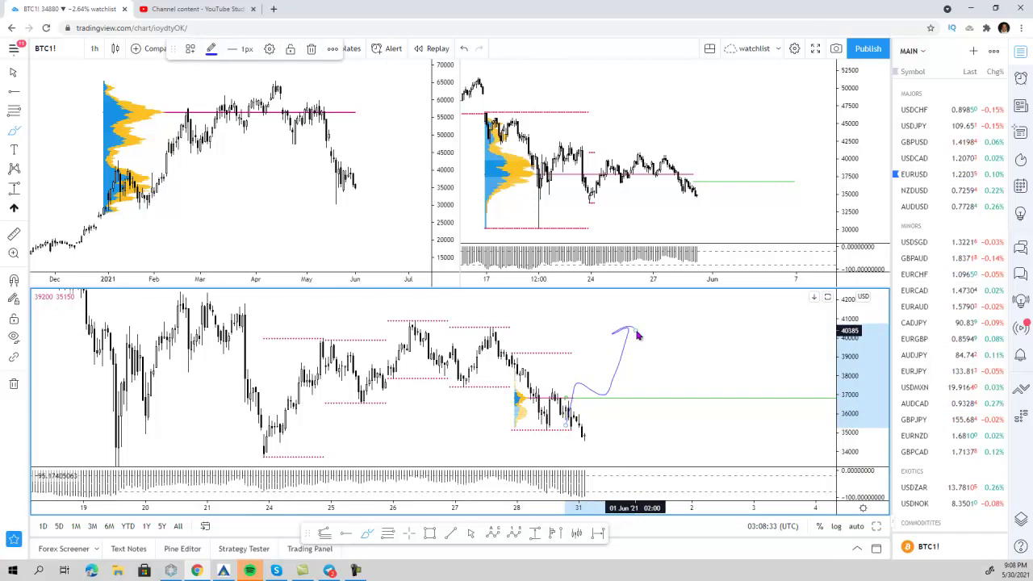
pyautogui.press('Delete')
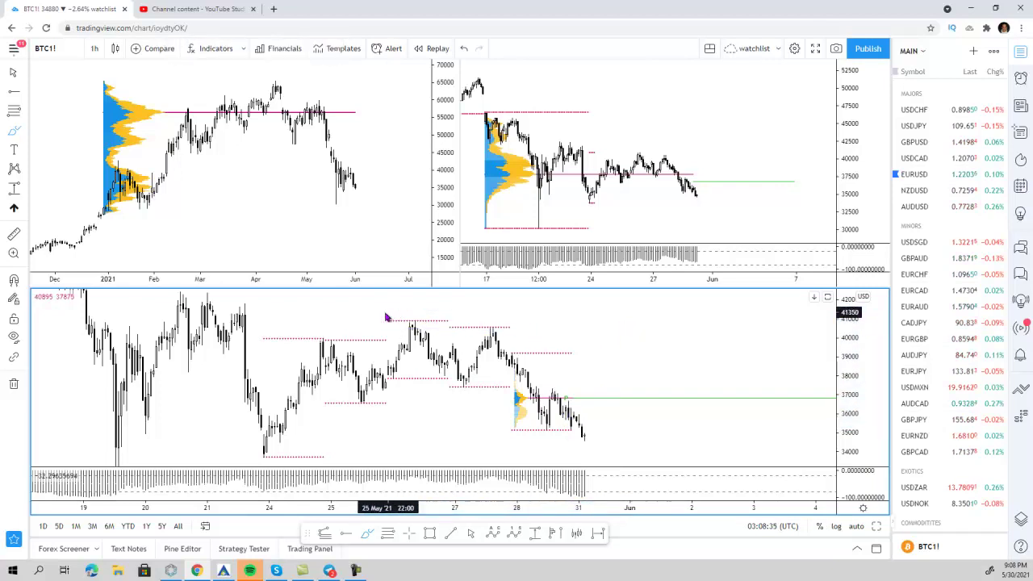
# Step: Switch the charts back to BTCUSD from the watchlist and enlarge the descending channel on the 1-hour chart
pyautogui.scroll(-5, 952, 428)
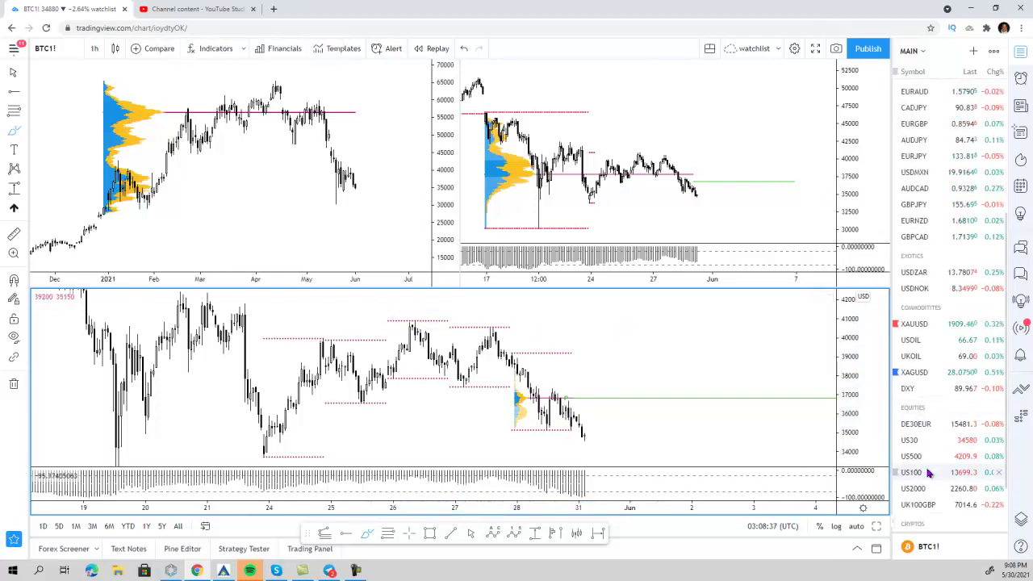
pyautogui.scroll(-2, 932, 496)
pyautogui.click(928, 490)
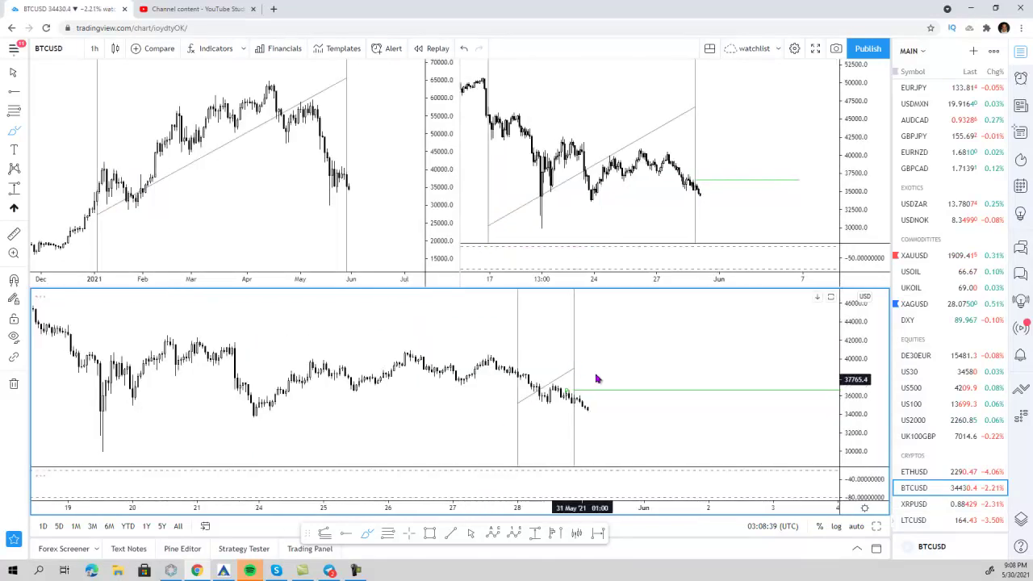
pyautogui.moveTo(855, 395); pyautogui.dragTo(855, 323)
pyautogui.moveTo(629, 387); pyautogui.dragTo(666, 385)
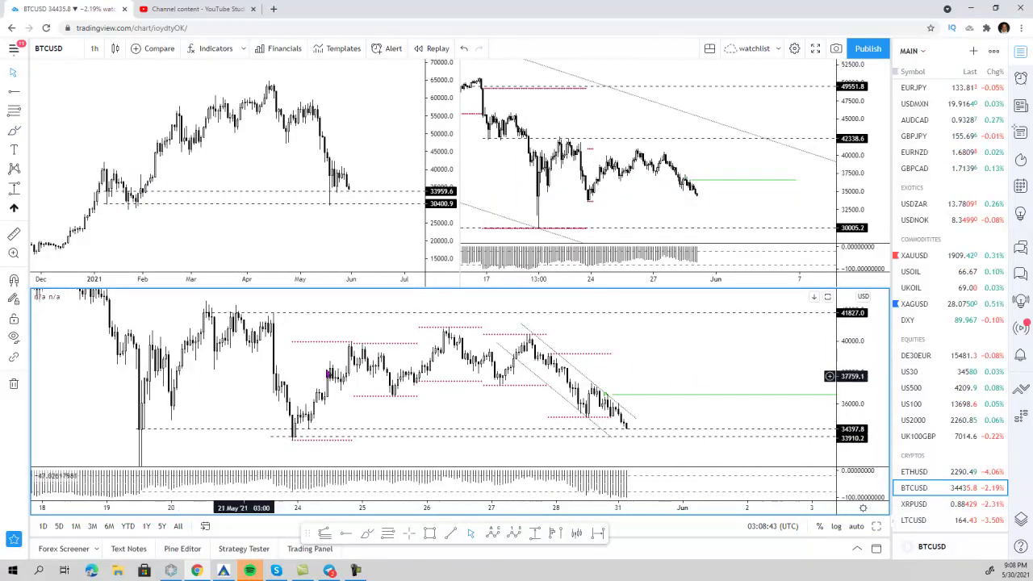
# Step: Load US30 and examine its recent highs and pivot level on the 1-hour and 2-hour charts
pyautogui.click(908, 372)
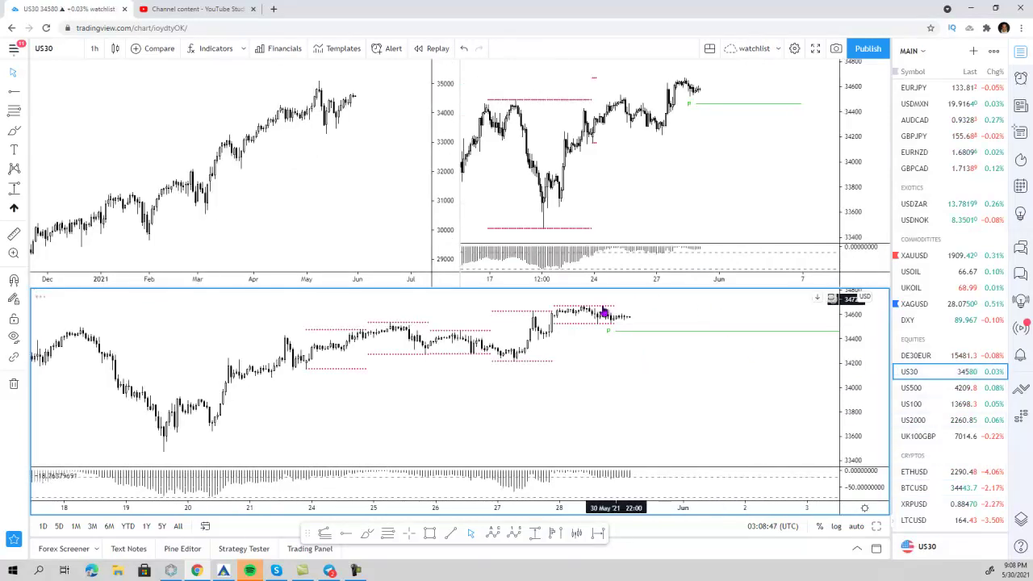
pyautogui.moveTo(869, 377); pyautogui.dragTo(864, 353)
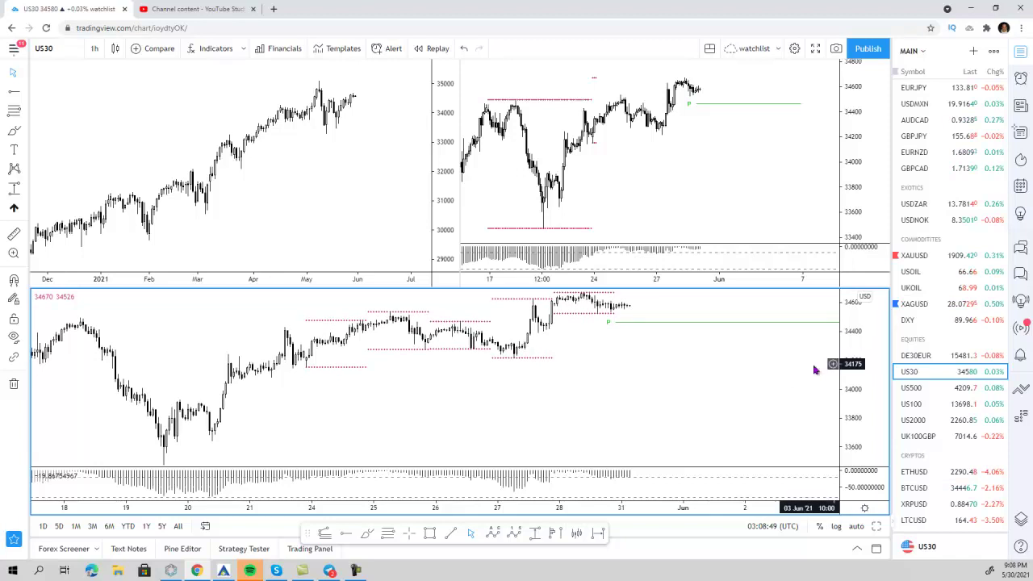
pyautogui.moveTo(765, 377); pyautogui.dragTo(758, 391)
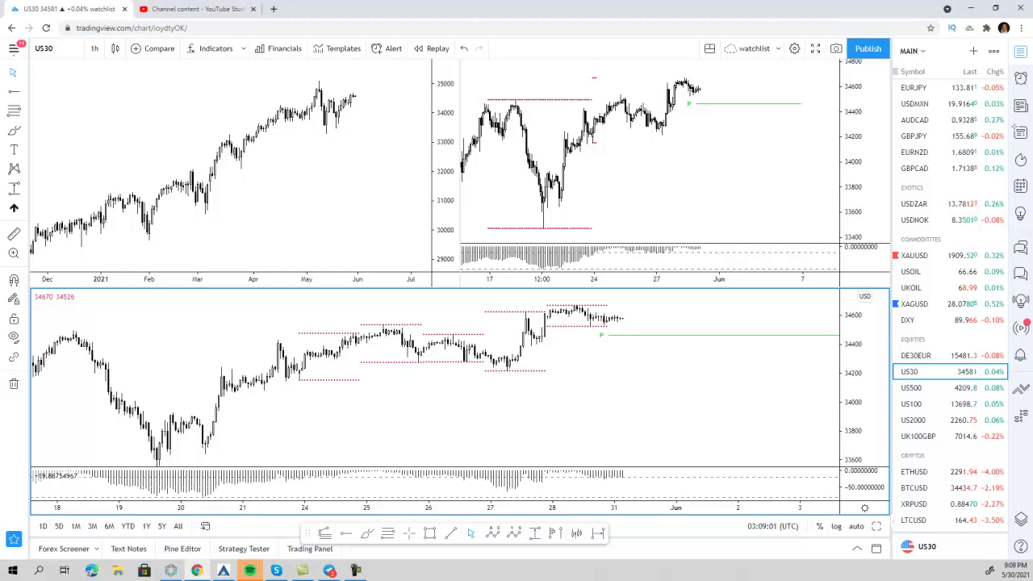
pyautogui.click(661, 177)
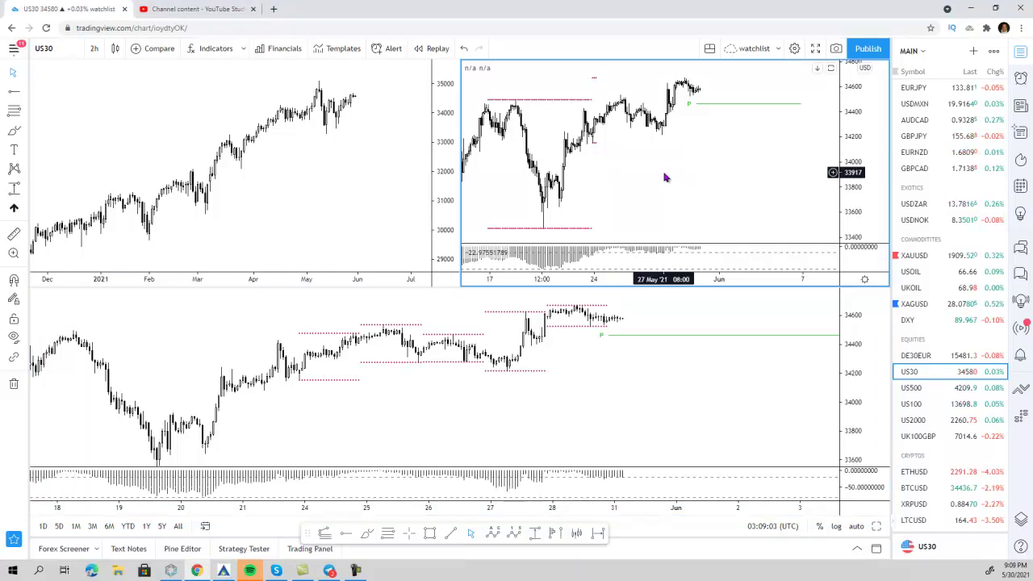
pyautogui.click(831, 373)
pyautogui.scroll(-3, 766, 375)
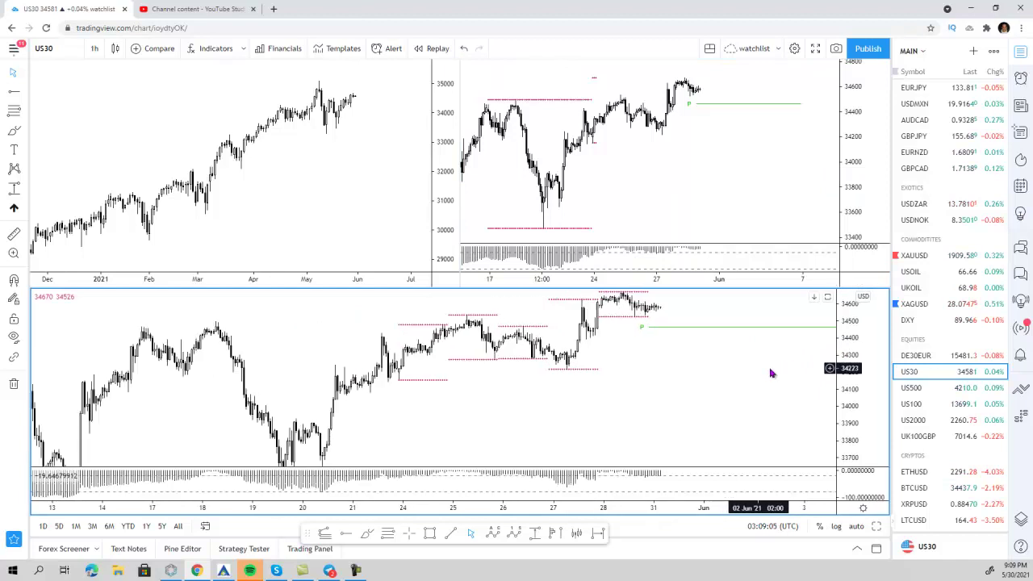
pyautogui.moveTo(796, 392); pyautogui.dragTo(787, 384)
# Step: Review the US500, US100 and US2000 index charts in turn
pyautogui.click(932, 391)
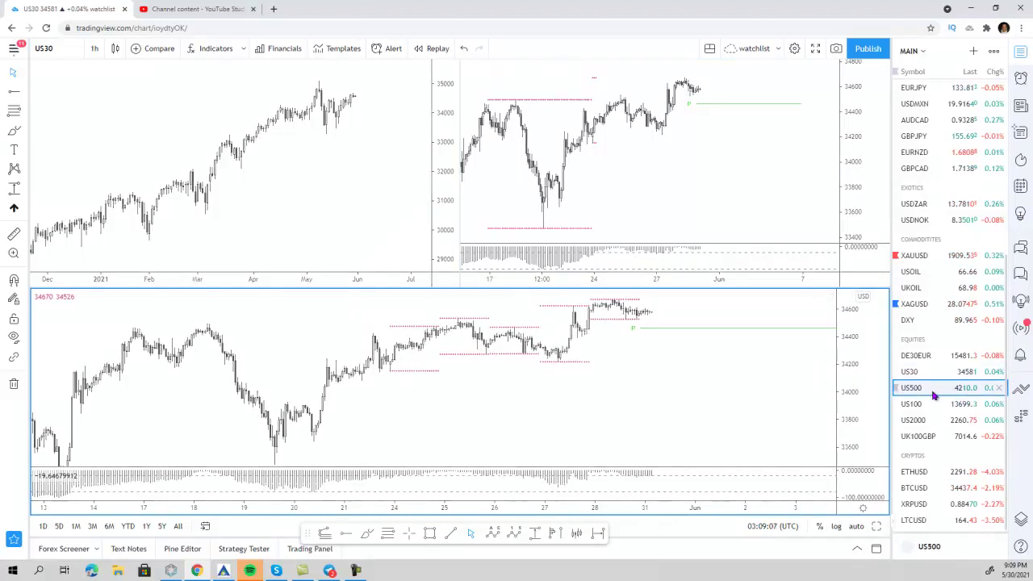
pyautogui.click(293, 134)
pyautogui.click(722, 137)
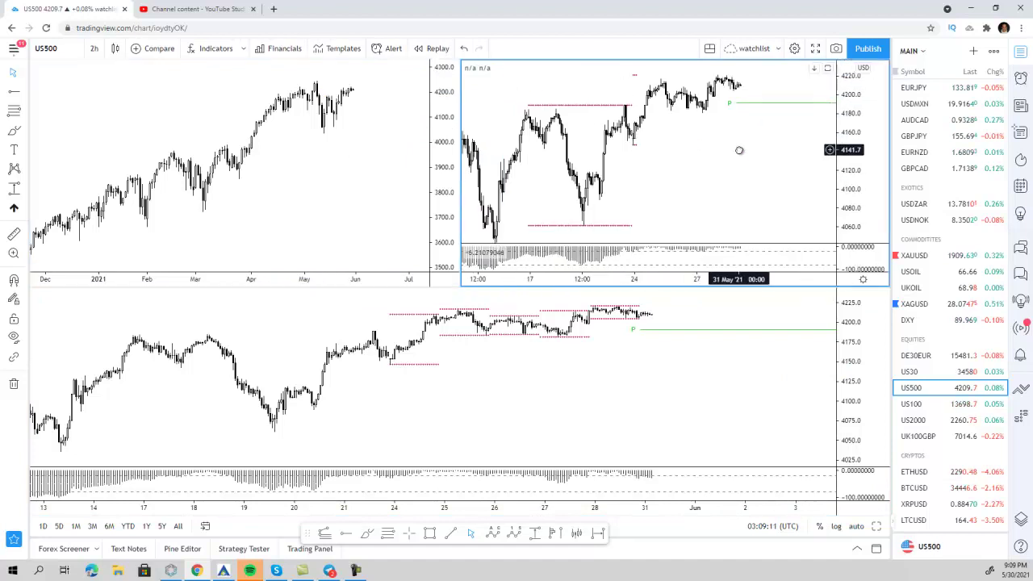
pyautogui.press('Down')
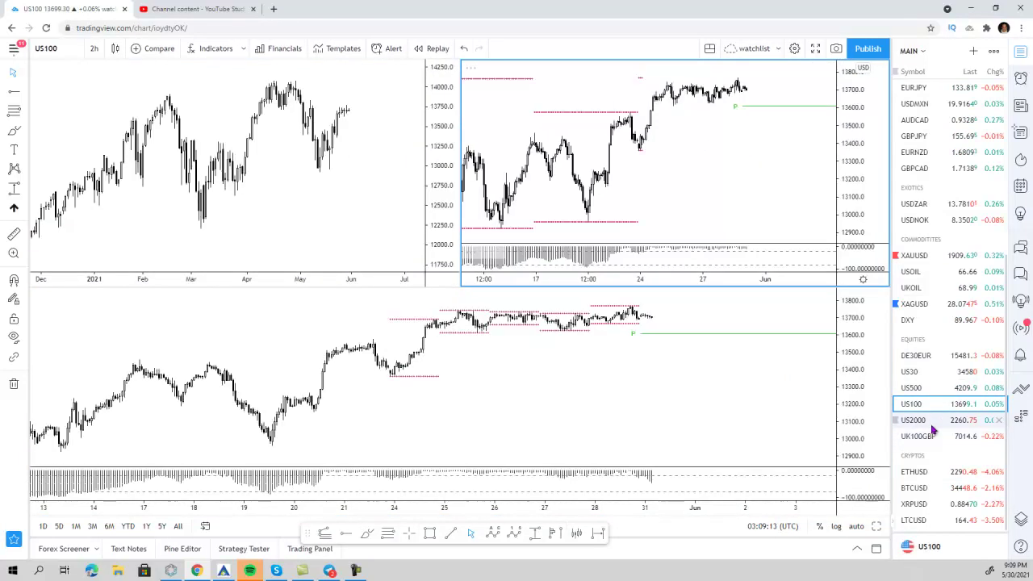
pyautogui.press('Down')
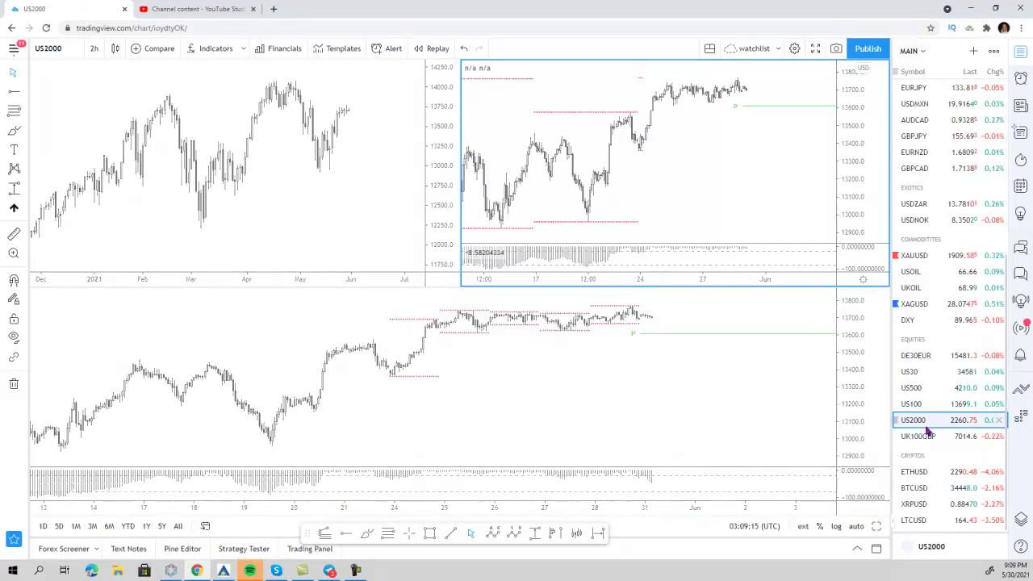
# Step: Load UK100GBP, examine its recent range on both intraday charts, and maximize the 2-hour chart with automatic price scaling
pyautogui.click(924, 437)
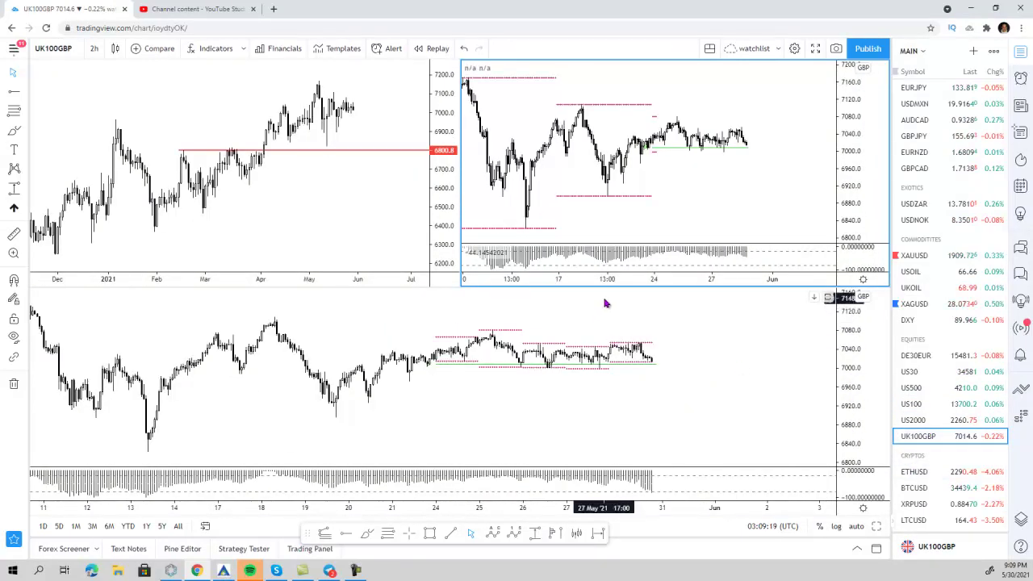
pyautogui.moveTo(850, 184); pyautogui.dragTo(849, 159)
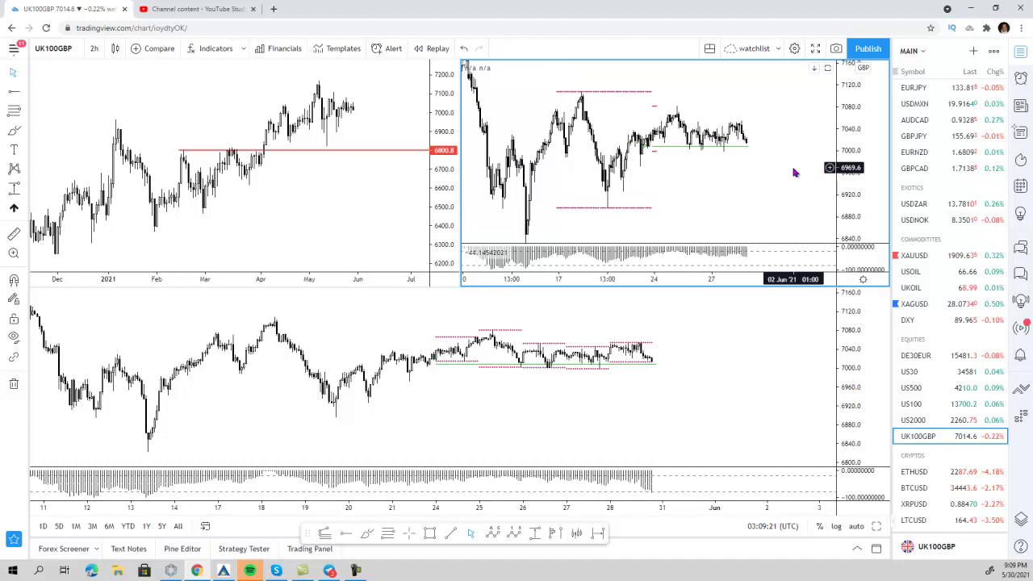
pyautogui.moveTo(846, 380); pyautogui.dragTo(848, 303)
pyautogui.moveTo(776, 377); pyautogui.dragTo(762, 399)
pyautogui.click(734, 201)
pyautogui.moveTo(702, 193); pyautogui.dragTo(727, 193)
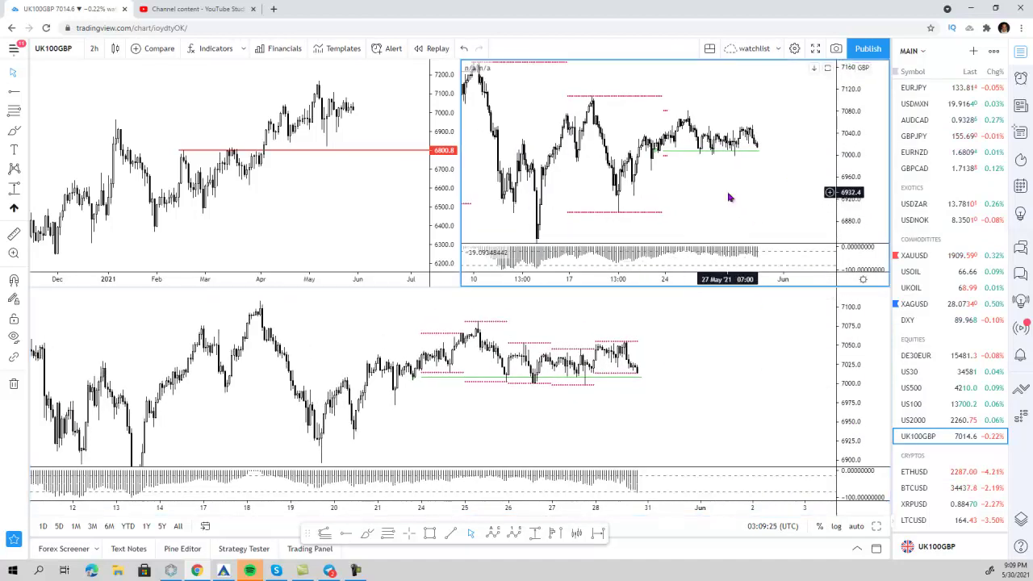
pyautogui.click(876, 525)
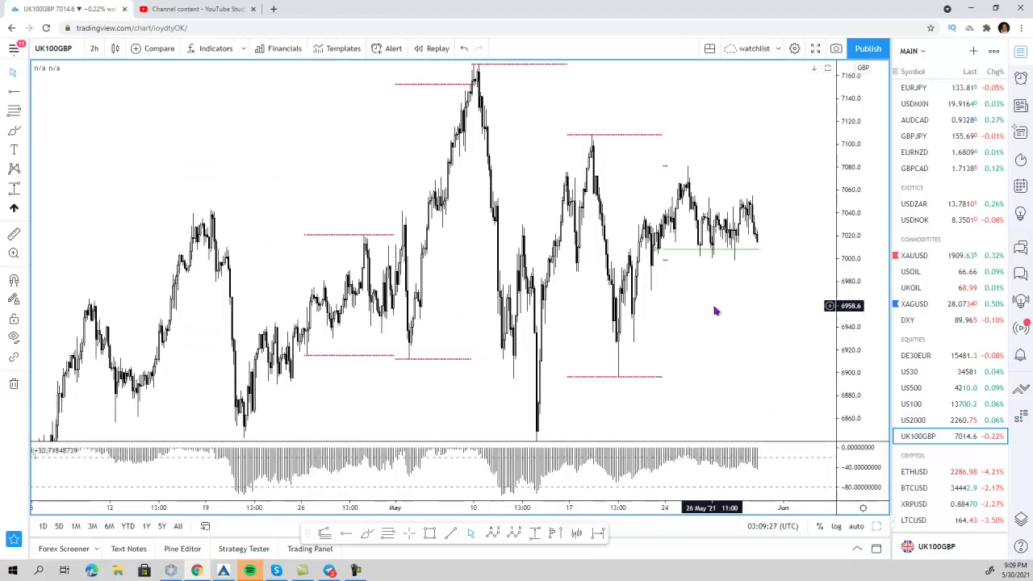
pyautogui.doubleClick(859, 277)
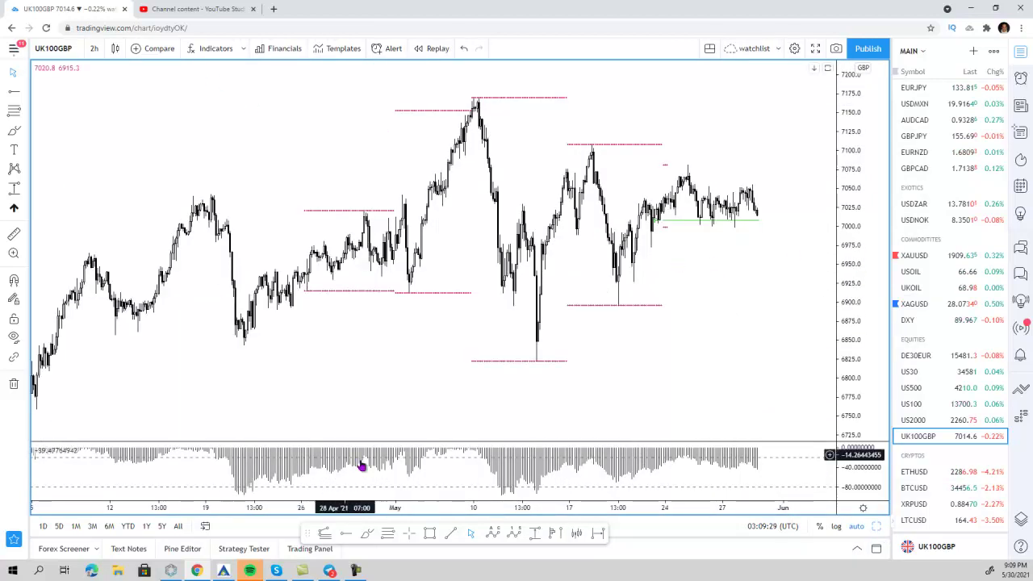
# Step: Circle the green level near 7000 on the 2-hour UK100GBP chart with the brush and delete the mark
pyautogui.click(367, 534)
pyautogui.moveTo(755, 211)
pyautogui.mouseDown()
pyautogui.moveTo(765, 219)
pyautogui.moveTo(649, 219)
pyautogui.moveTo(750, 214)
pyautogui.mouseUp()
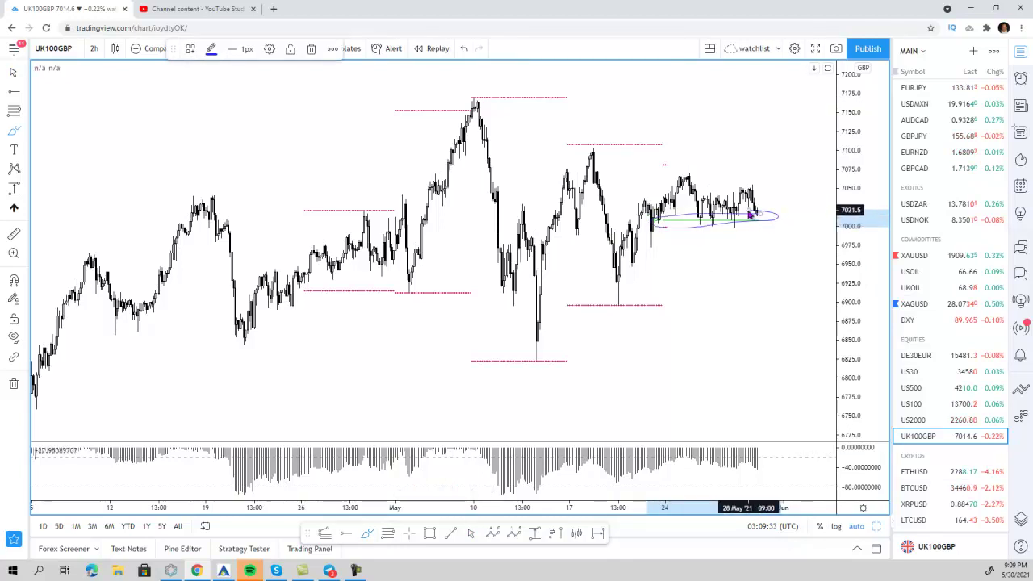
pyautogui.press('Delete')
# Step: Draw a brush line along the UK100GBP support just below the green level, from about 24 May to 1 June
pyautogui.scroll(3, 738, 323)
pyautogui.scroll(2, 620, 250)
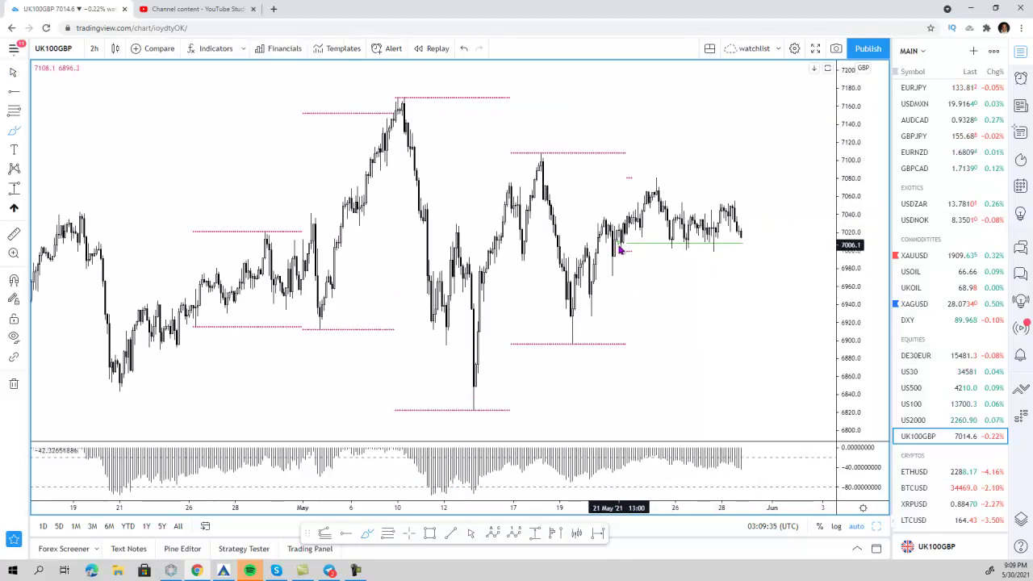
pyautogui.moveTo(619, 251); pyautogui.dragTo(712, 250)
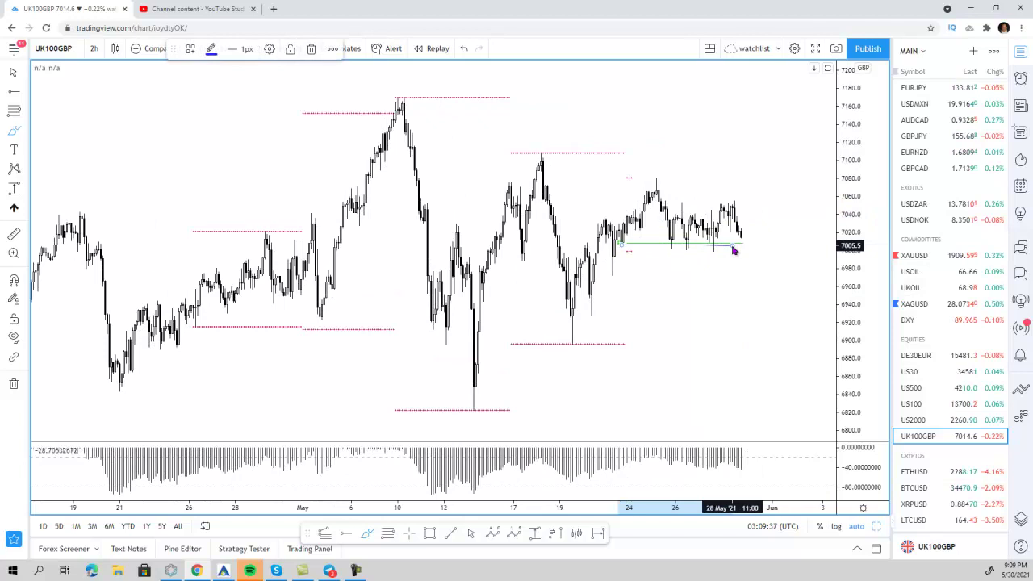
pyautogui.click(772, 256)
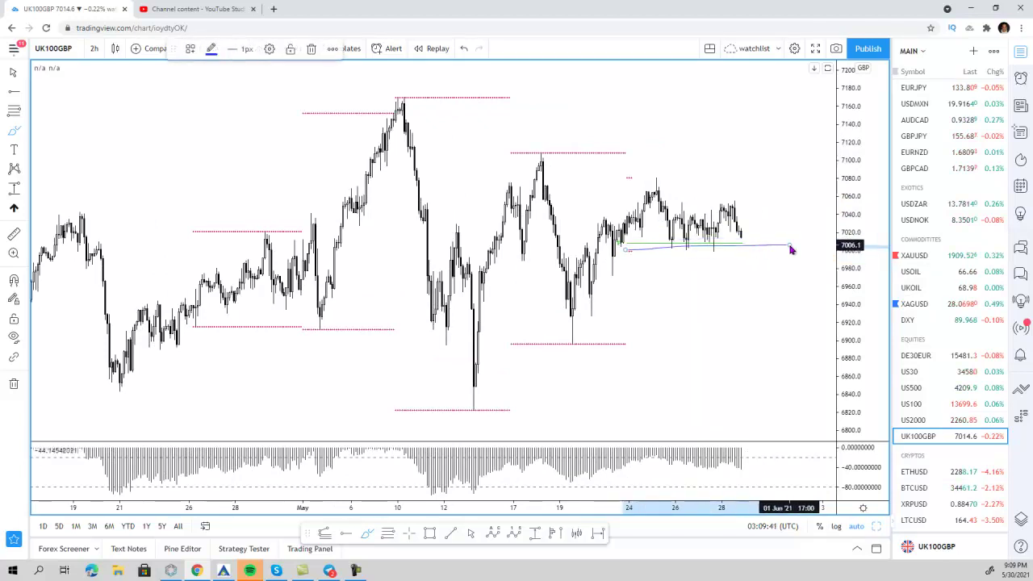
# Step: Clear the brush line under the green level, sketch the price path from the 10 May high to that level, and delete the sketches
pyautogui.scroll(3, 631, 191)
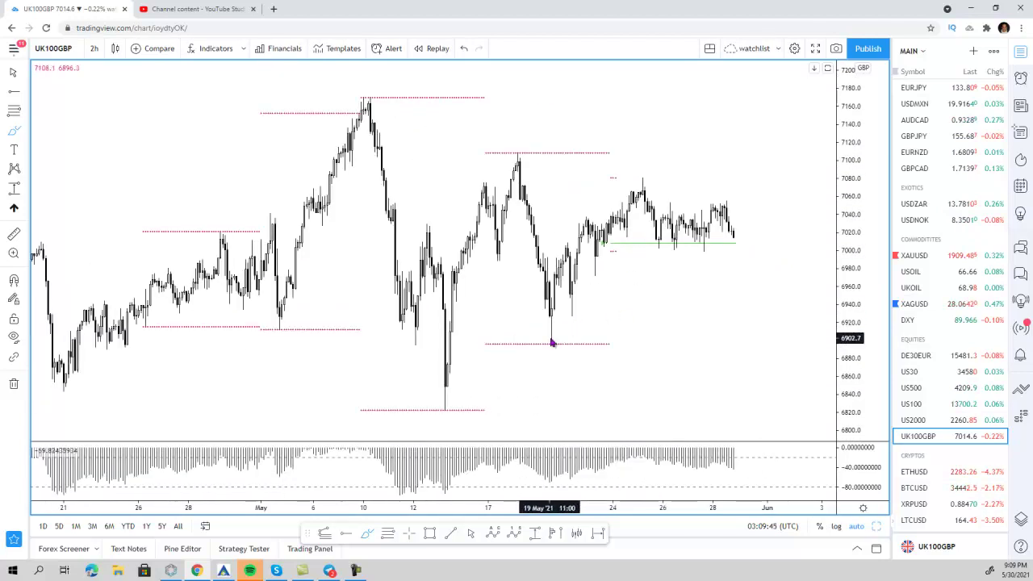
pyautogui.scroll(2, 525, 200)
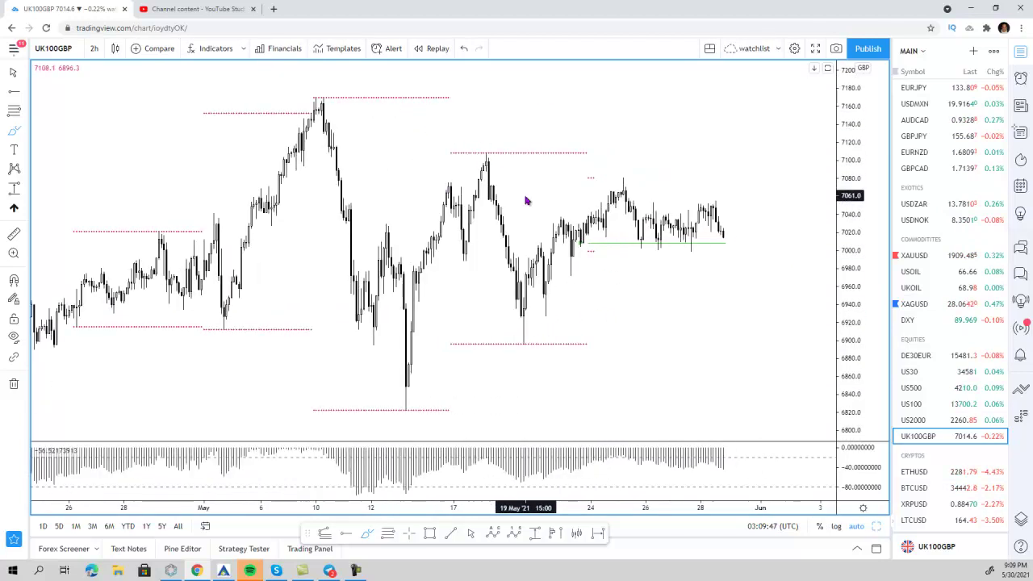
pyautogui.moveTo(319, 109)
pyautogui.mouseDown()
pyautogui.moveTo(403, 409)
pyautogui.moveTo(473, 108)
pyautogui.moveTo(541, 346)
pyautogui.moveTo(683, 281)
pyautogui.moveTo(730, 244)
pyautogui.mouseUp()
pyautogui.press('Delete')
pyautogui.moveTo(323, 99)
pyautogui.mouseDown()
pyautogui.moveTo(399, 387)
pyautogui.moveTo(470, 191)
pyautogui.moveTo(752, 254)
pyautogui.mouseUp()
pyautogui.press('Delete')
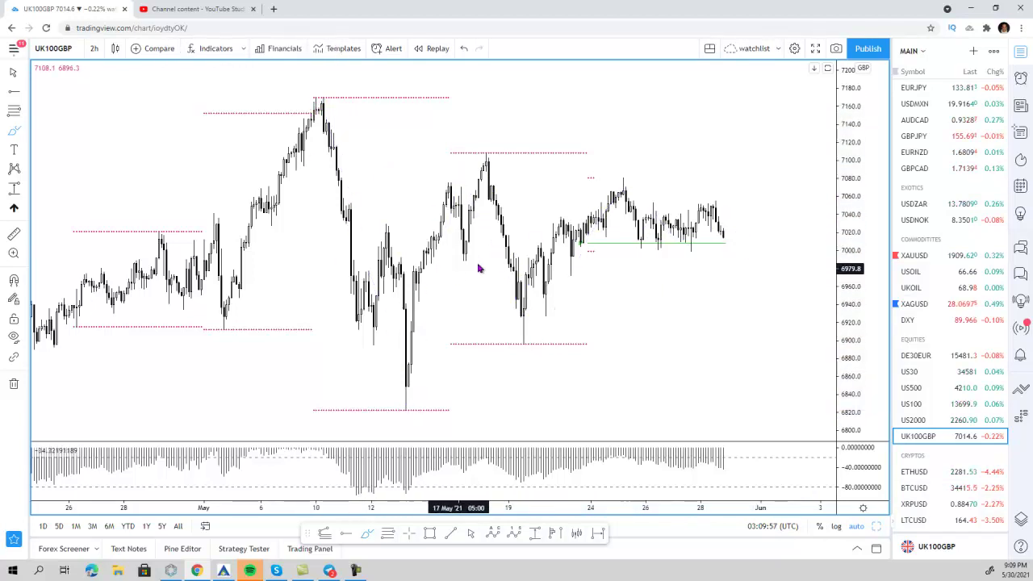
# Step: Raise the UK100GBP chart's interval from 2 hours through 3 hours to 4 hours
pyautogui.click(94, 49)
pyautogui.click(124, 332)
pyautogui.click(104, 49)
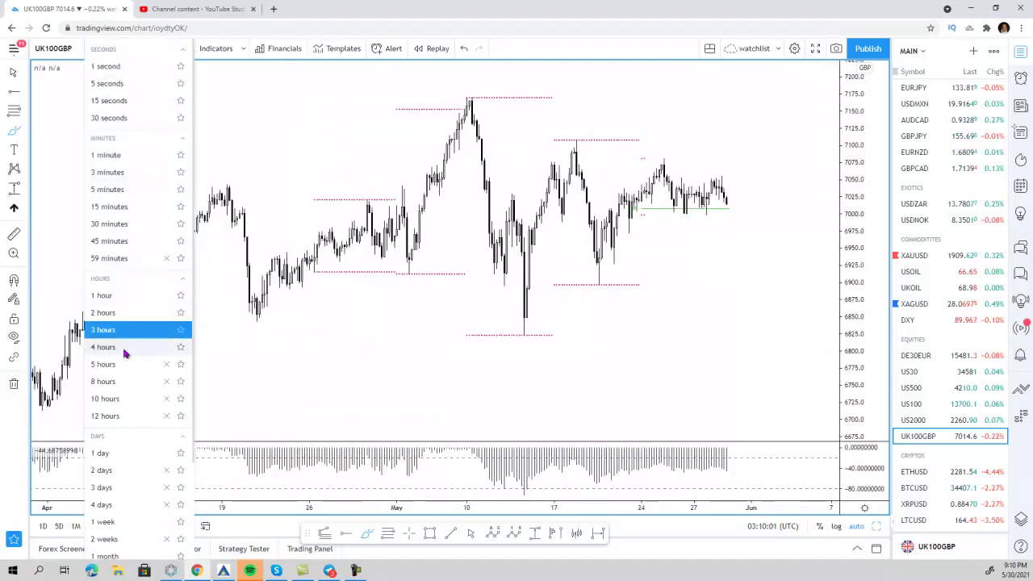
pyautogui.click(187, 350)
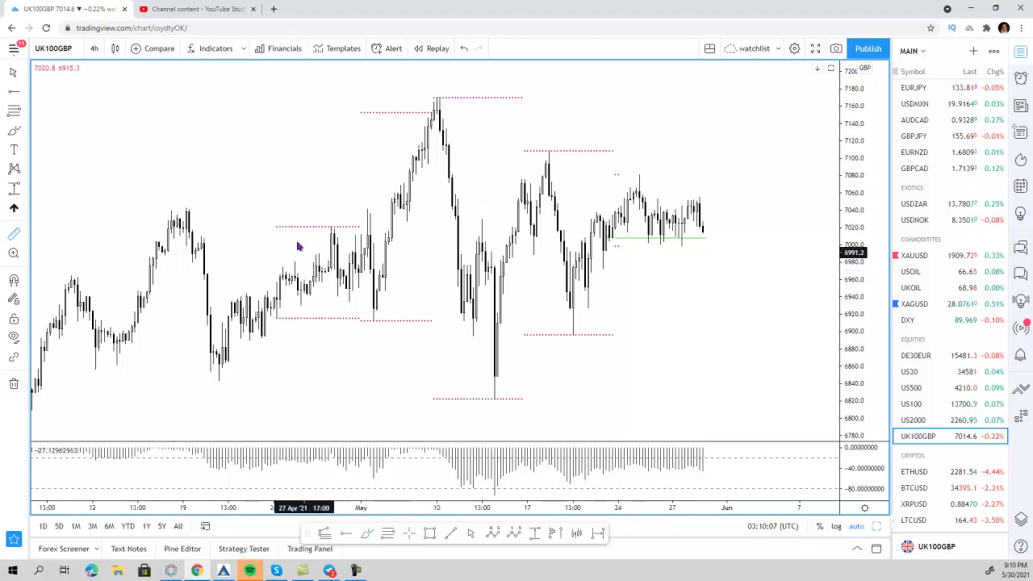
# Step: Mark the range from late April to 28 May on the 4-hour chart with the ruler and brush, and remove the marks
pyautogui.moveTo(285, 226); pyautogui.dragTo(287, 267)
pyautogui.click(288, 268)
pyautogui.click(367, 536)
pyautogui.moveTo(288, 307)
pyautogui.mouseDown()
pyautogui.moveTo(342, 289)
pyautogui.moveTo(484, 166)
pyautogui.moveTo(575, 186)
pyautogui.moveTo(654, 225)
pyautogui.moveTo(704, 228)
pyautogui.mouseUp()
pyautogui.press('Delete')
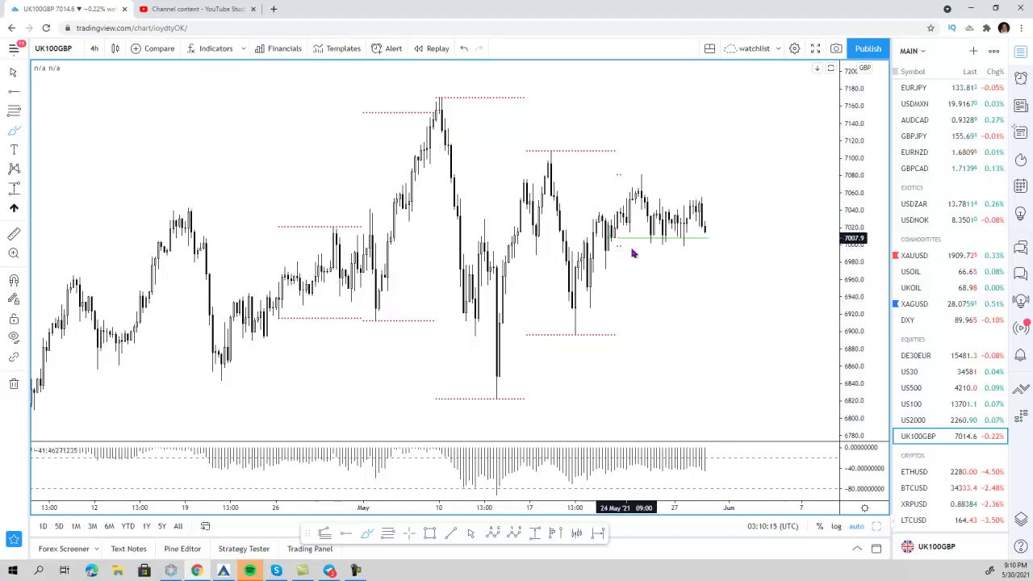
# Step: Return to the multi-chart layout and maximize the 1-hour UK100GBP chart
pyautogui.click(876, 527)
pyautogui.click(751, 381)
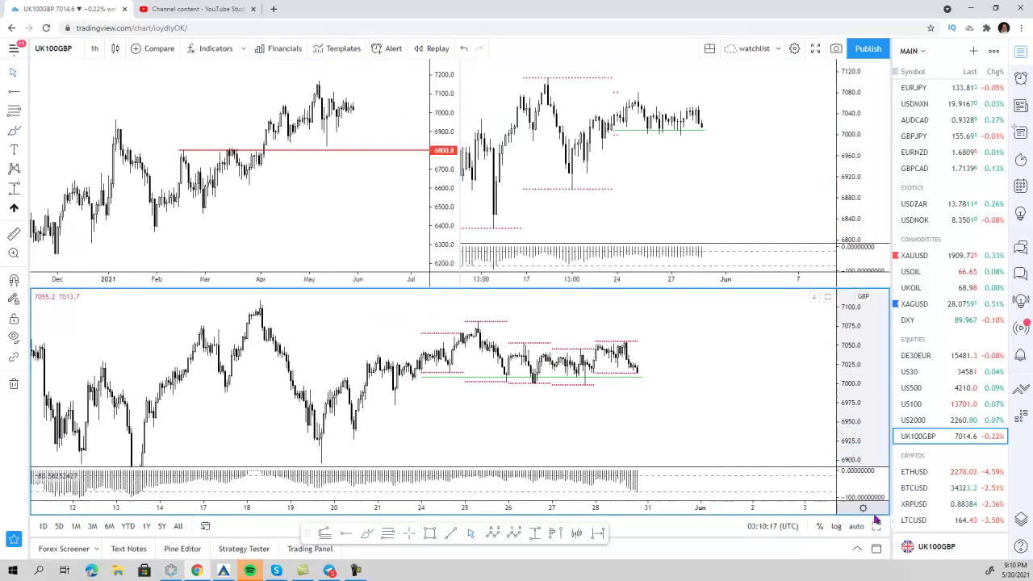
pyautogui.click(876, 526)
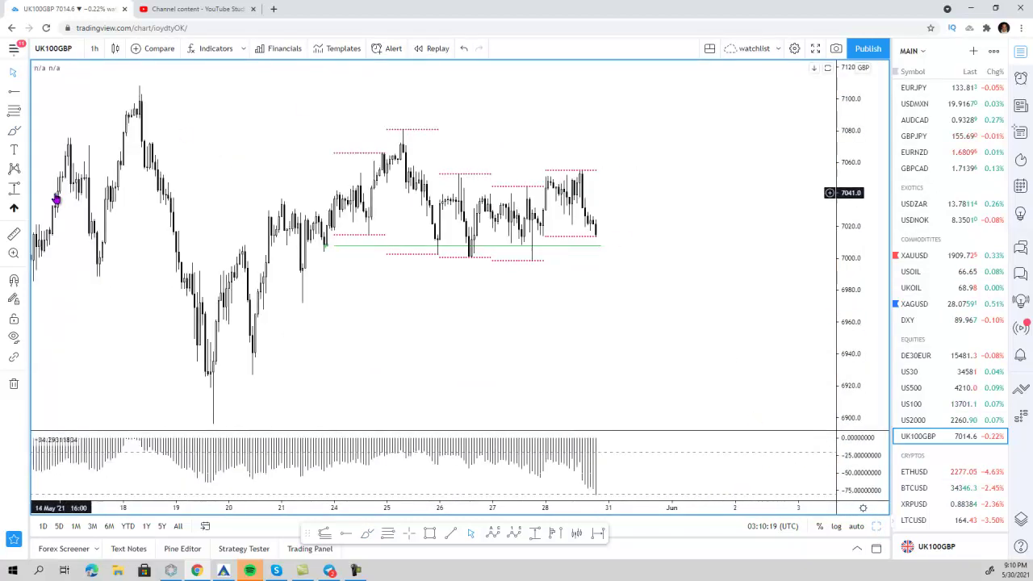
# Step: Sketch brush marks across the 24 to 28 May daily ranges on the 1-hour chart and delete them
pyautogui.moveTo(330, 118)
pyautogui.mouseDown()
pyautogui.moveTo(330, 241)
pyautogui.moveTo(657, 166)
pyautogui.moveTo(306, 154)
pyautogui.moveTo(358, 197)
pyautogui.mouseUp()
pyautogui.moveTo(333, 161)
pyautogui.mouseDown()
pyautogui.moveTo(473, 240)
pyautogui.moveTo(592, 228)
pyautogui.mouseUp()
pyautogui.press('Delete')
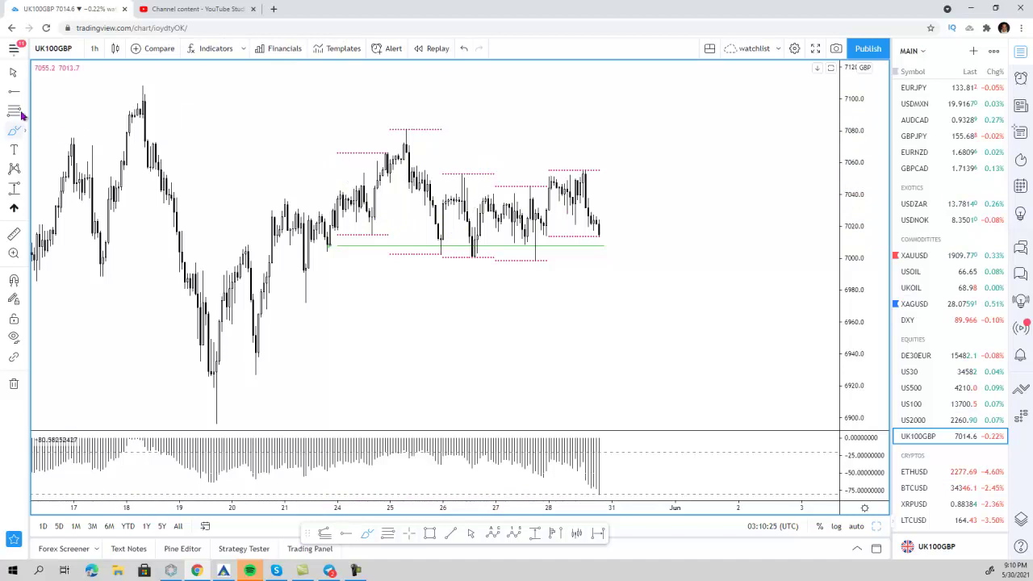
# Step: Add horizontal rays on the 1-hour chart at 7064.7 near the 24 May high and at 7002.9 just below the green level
pyautogui.click(377, 155)
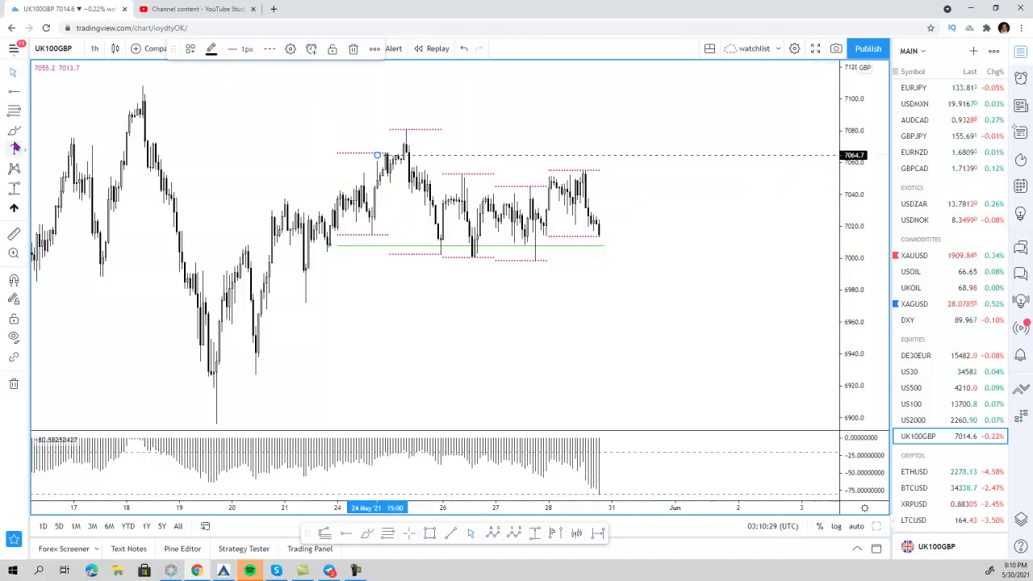
pyautogui.click(16, 95)
pyautogui.click(327, 251)
pyautogui.click(730, 267)
pyautogui.moveTo(367, 253); pyautogui.dragTo(379, 257)
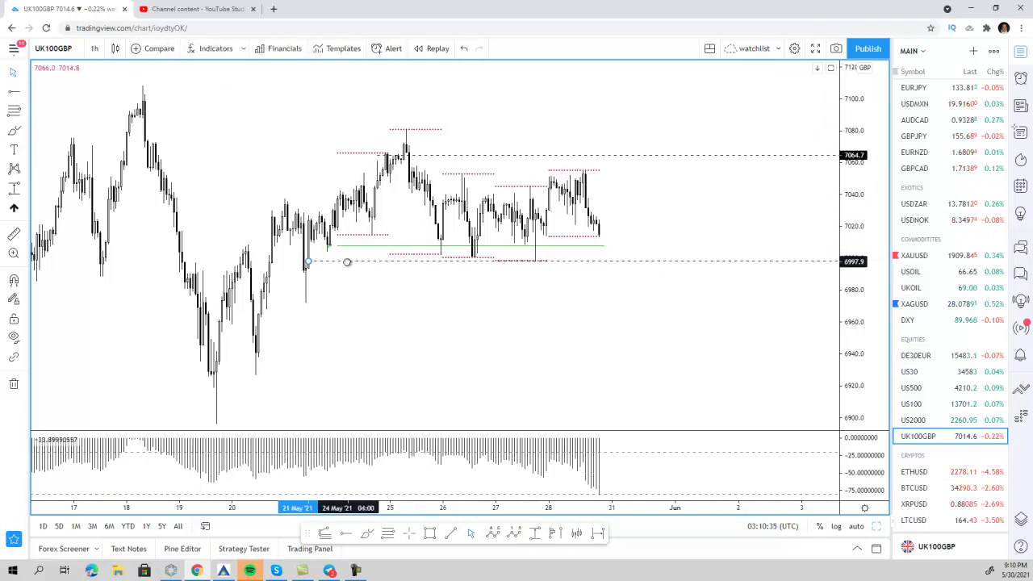
pyautogui.moveTo(342, 258); pyautogui.dragTo(458, 253)
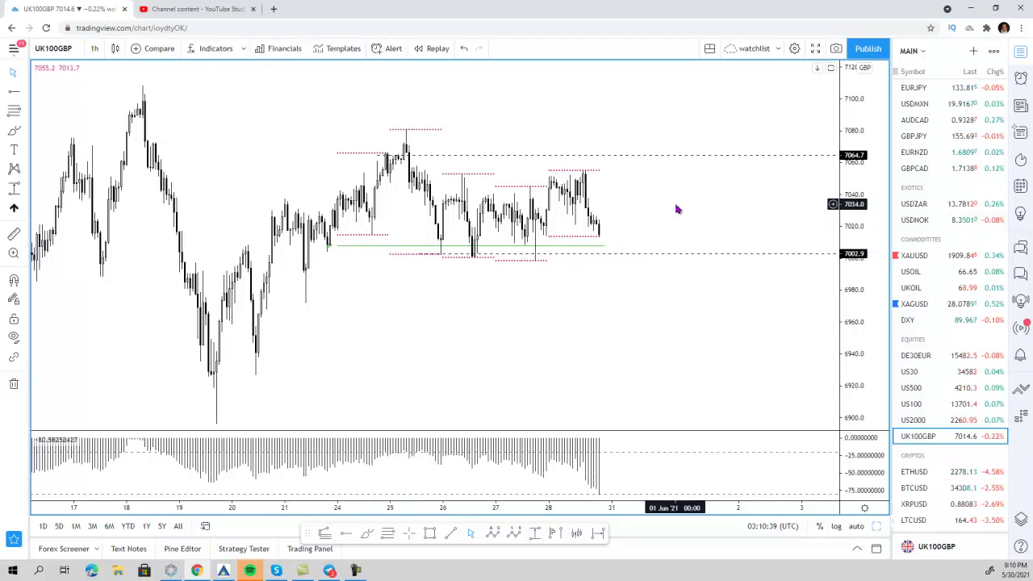
# Step: Mark a projected drop, the support near 7002.9 and the 28 May high with the brush, undoing each mark
pyautogui.scroll(-2, 677, 208)
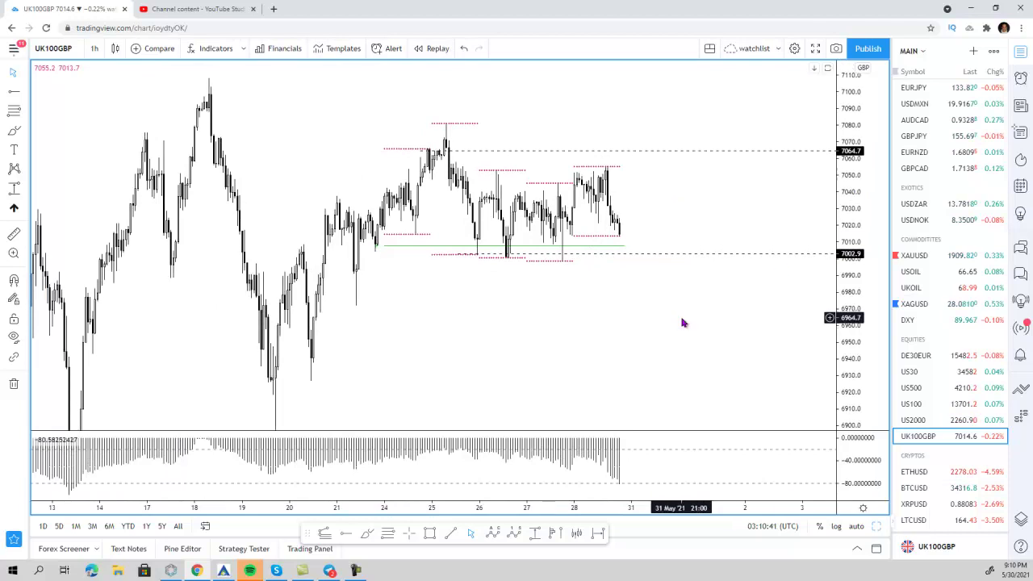
pyautogui.moveTo(683, 320); pyautogui.dragTo(698, 267)
pyautogui.moveTo(879, 188); pyautogui.dragTo(879, 196)
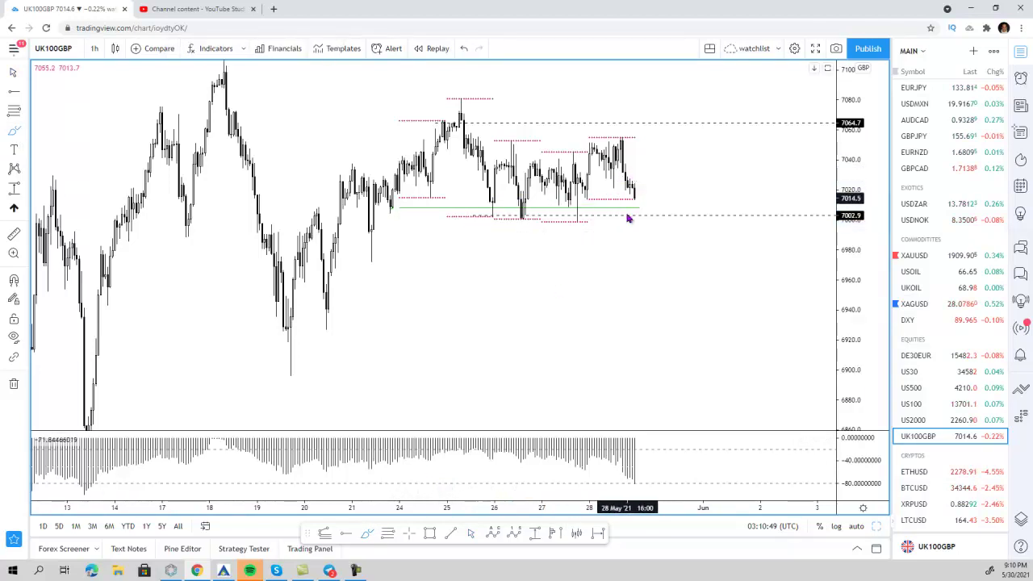
pyautogui.moveTo(626, 190)
pyautogui.mouseDown()
pyautogui.moveTo(634, 212)
pyautogui.moveTo(713, 225)
pyautogui.moveTo(724, 369)
pyautogui.moveTo(733, 357)
pyautogui.mouseUp()
pyautogui.hotkey('ctrl', 'z')
pyautogui.moveTo(554, 224); pyautogui.dragTo(699, 231)
pyautogui.hotkey('ctrl', 'z')
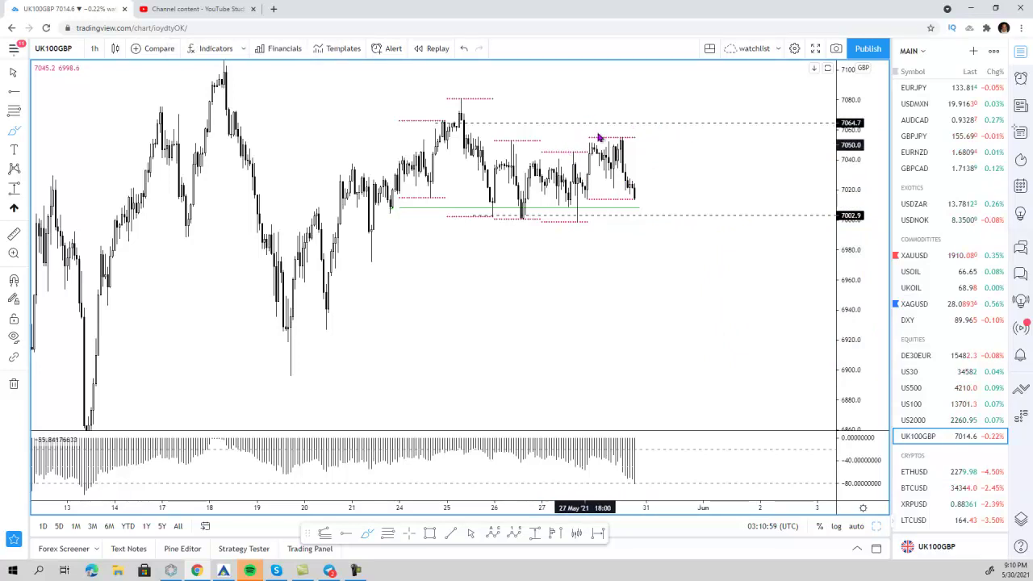
pyautogui.moveTo(578, 138); pyautogui.dragTo(646, 139)
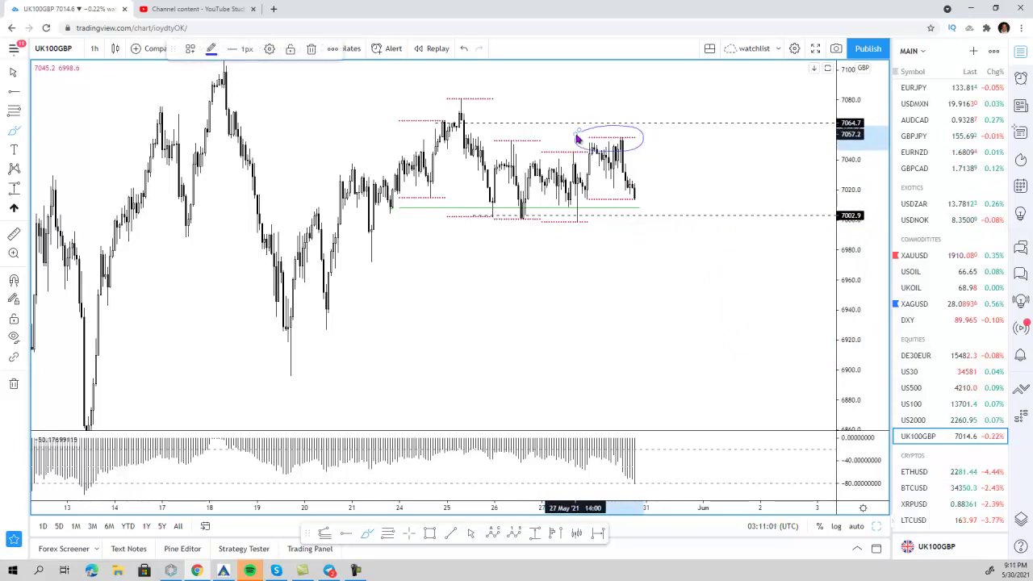
pyautogui.hotkey('ctrl', 'z')
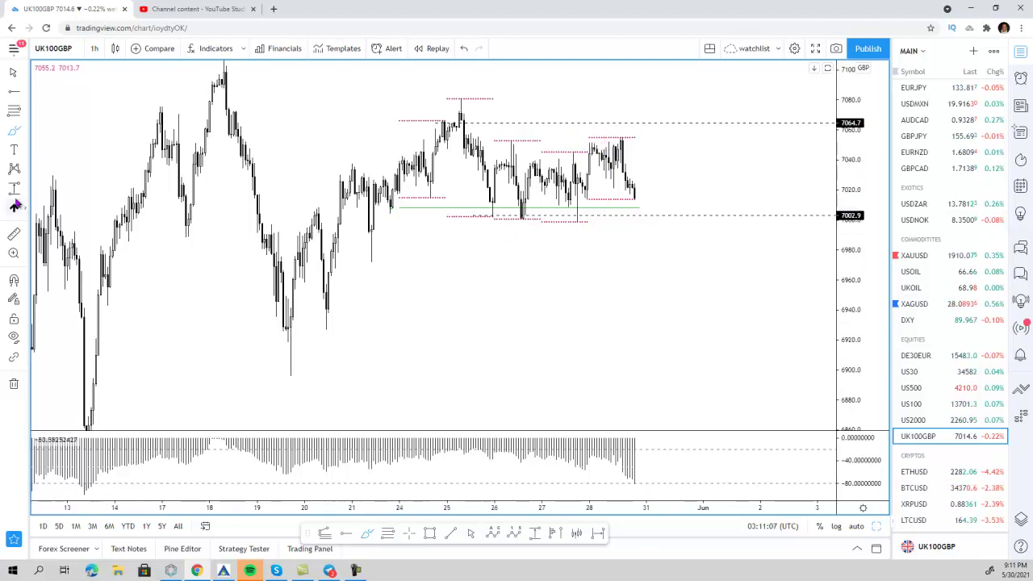
# Step: Add a horizontal ray at 6941.4 near the 20 May low on the 1-hour chart
pyautogui.click(354, 534)
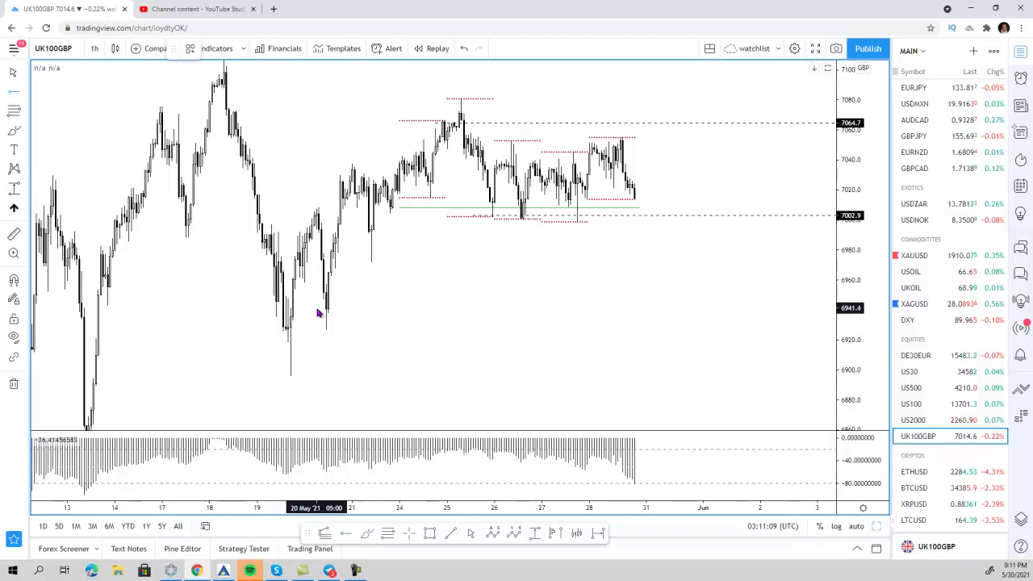
pyautogui.click(317, 308)
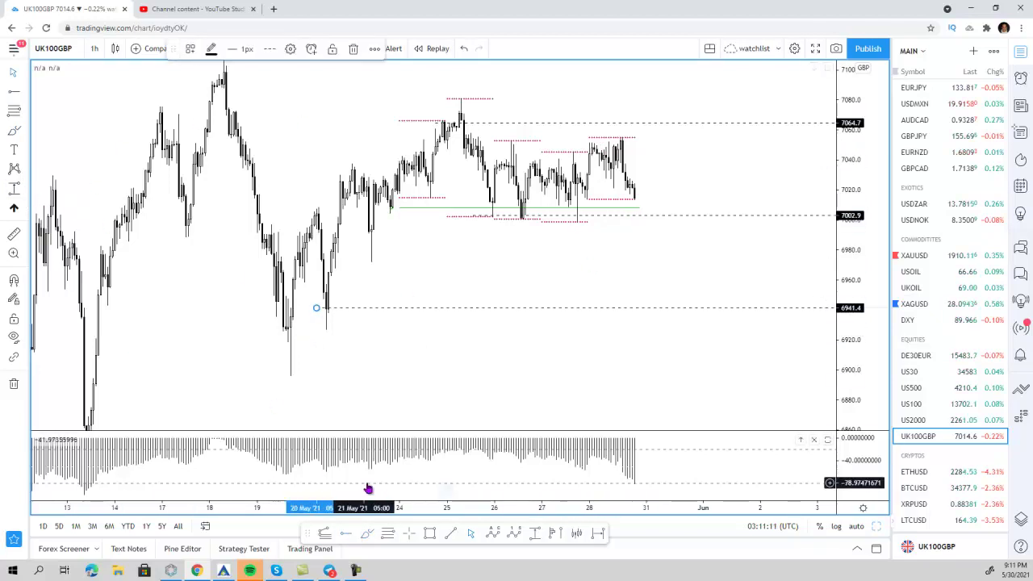
# Step: Sketch a fall from the 28 May high toward the 6941.4 ray and two short lines beside the latest price, and delete them
pyautogui.click(366, 533)
pyautogui.moveTo(617, 142)
pyautogui.mouseDown()
pyautogui.moveTo(632, 237)
pyautogui.moveTo(684, 218)
pyautogui.moveTo(697, 306)
pyautogui.moveTo(715, 291)
pyautogui.mouseUp()
pyautogui.press('Delete')
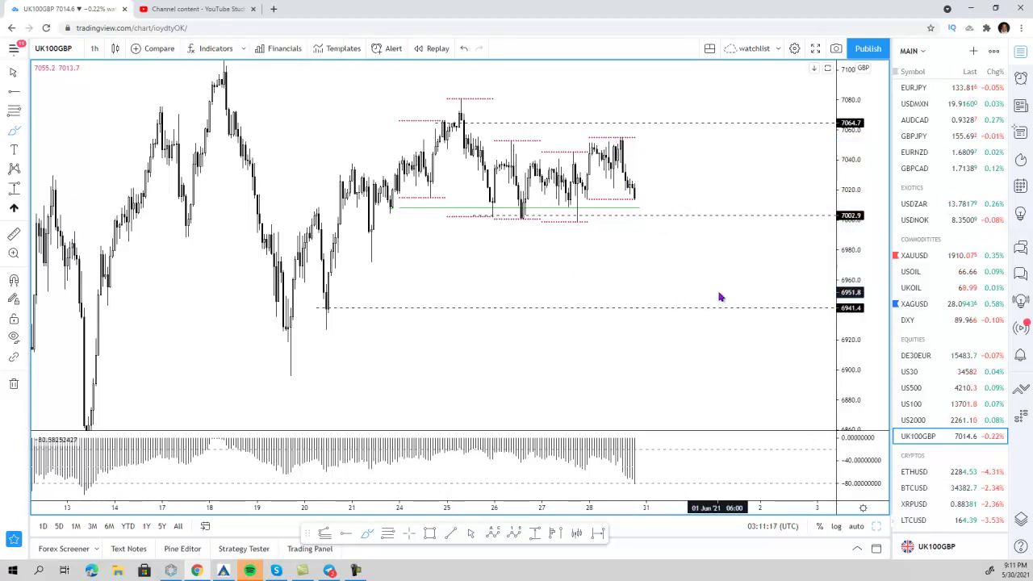
pyautogui.moveTo(652, 197)
pyautogui.mouseDown()
pyautogui.moveTo(692, 197)
pyautogui.moveTo(710, 219)
pyautogui.mouseUp()
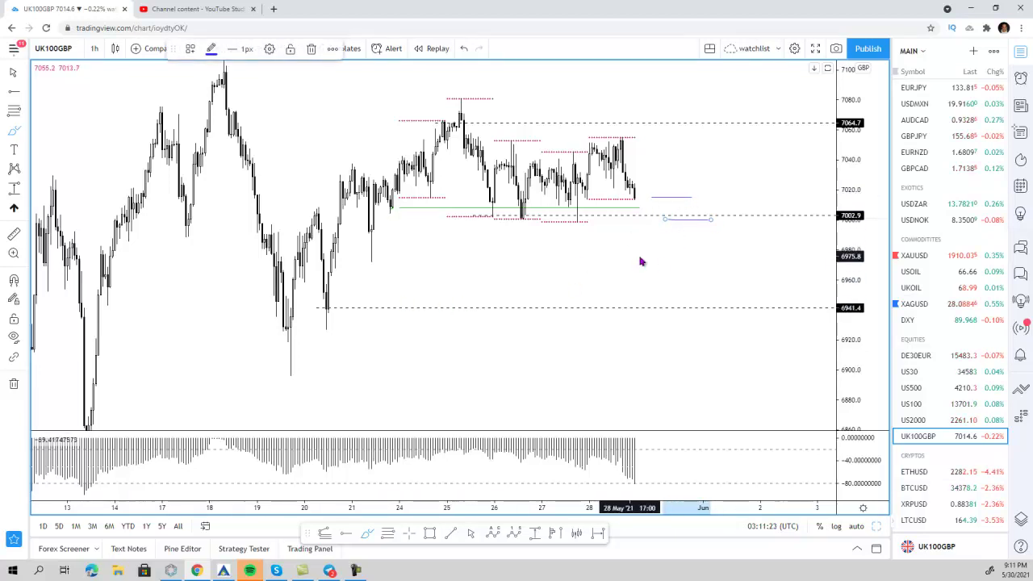
pyautogui.press('Delete')
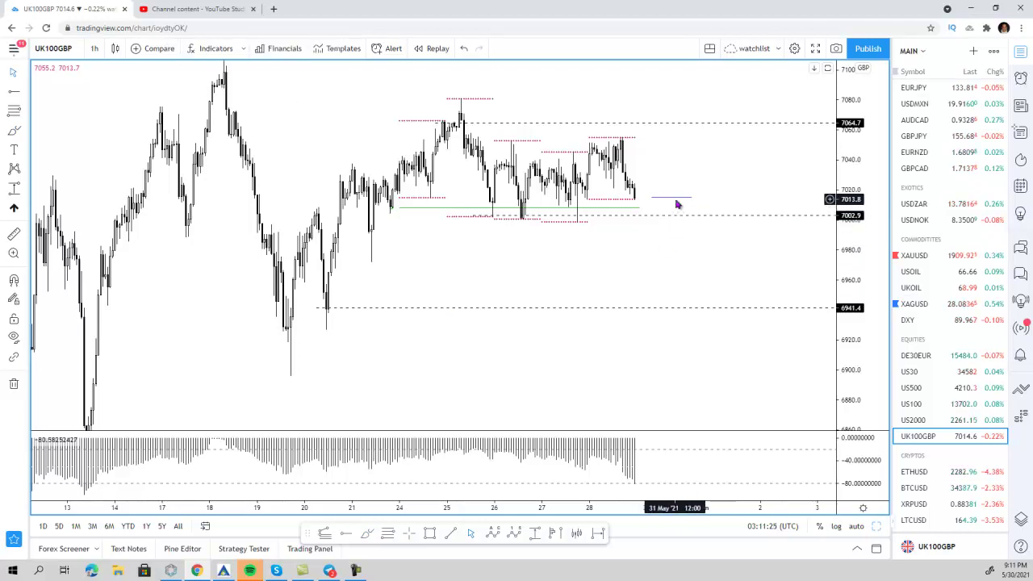
pyautogui.press('Delete')
# Step: Return to the multi-chart layout and adjust the 1-hour and 4-hour charts to show more price history
pyautogui.click(876, 527)
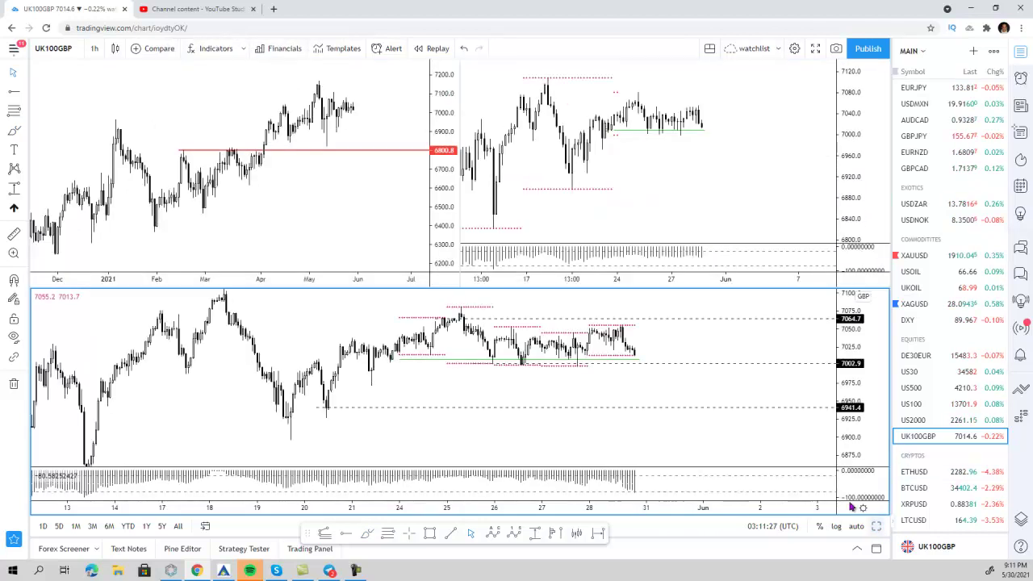
pyautogui.moveTo(610, 406); pyautogui.dragTo(691, 415)
pyautogui.moveTo(862, 393); pyautogui.dragTo(860, 312)
pyautogui.moveTo(792, 337); pyautogui.dragTo(790, 342)
pyautogui.click(756, 180)
pyautogui.scroll(-3, 756, 180)
# Step: Maximize the daily UK100GBP chart and delete the red horizontal line at 6800.8
pyautogui.click(325, 192)
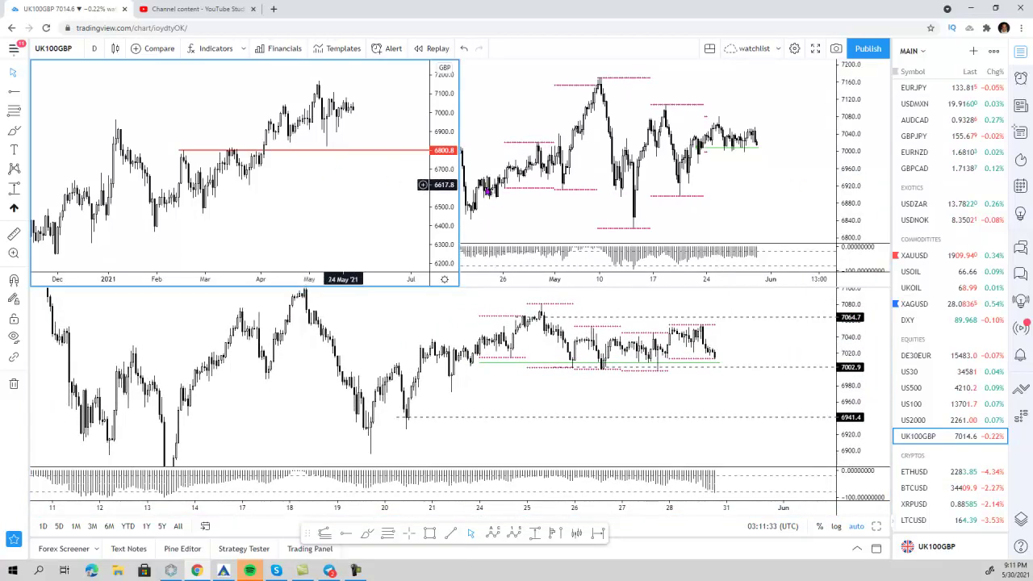
pyautogui.click(875, 526)
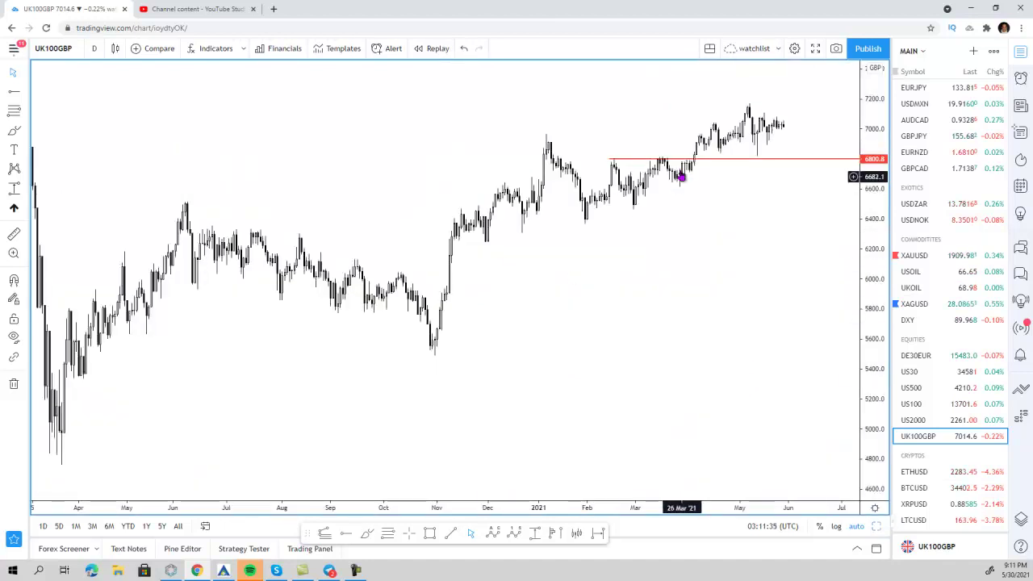
pyautogui.scroll(-5, 683, 231)
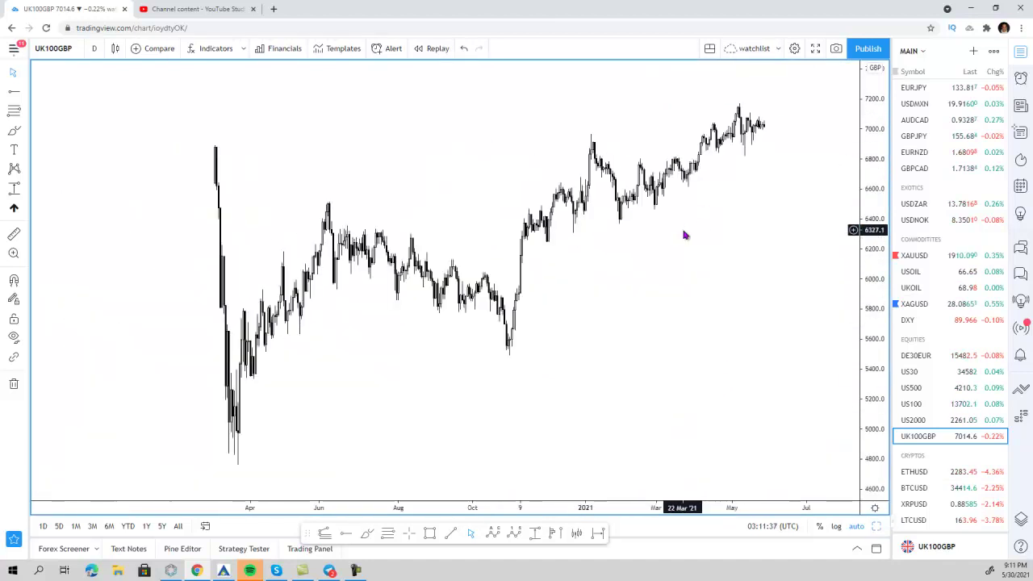
pyautogui.scroll(1, 683, 231)
pyautogui.rightClick(528, 123)
pyautogui.press('Delete')
pyautogui.click(442, 165)
pyautogui.scroll(-3, 471, 168)
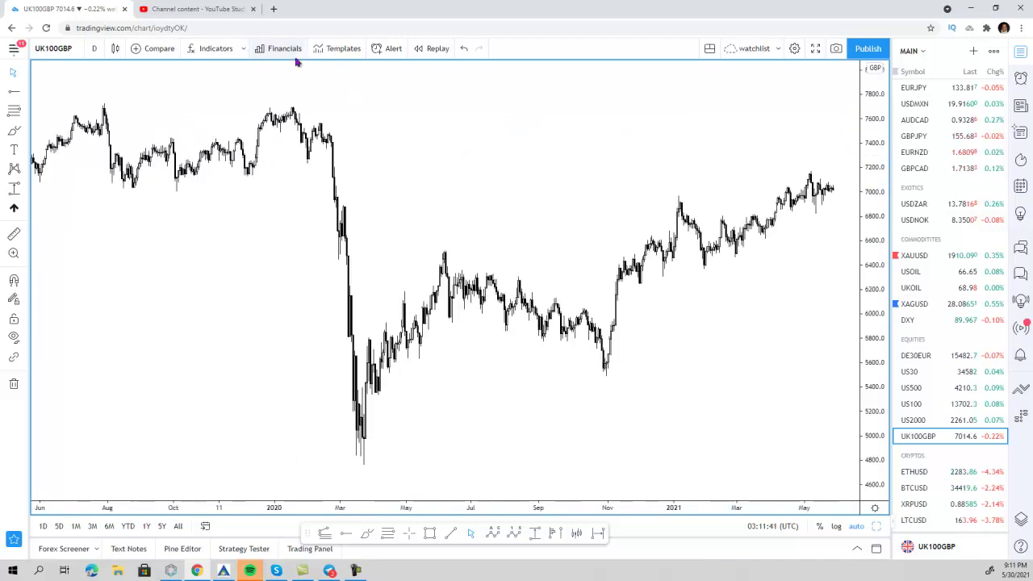
# Step: Place a horizontal ray along the autumn 2019 lows on the daily chart and set it at 7106.9
pyautogui.moveTo(658, 139); pyautogui.dragTo(571, 138)
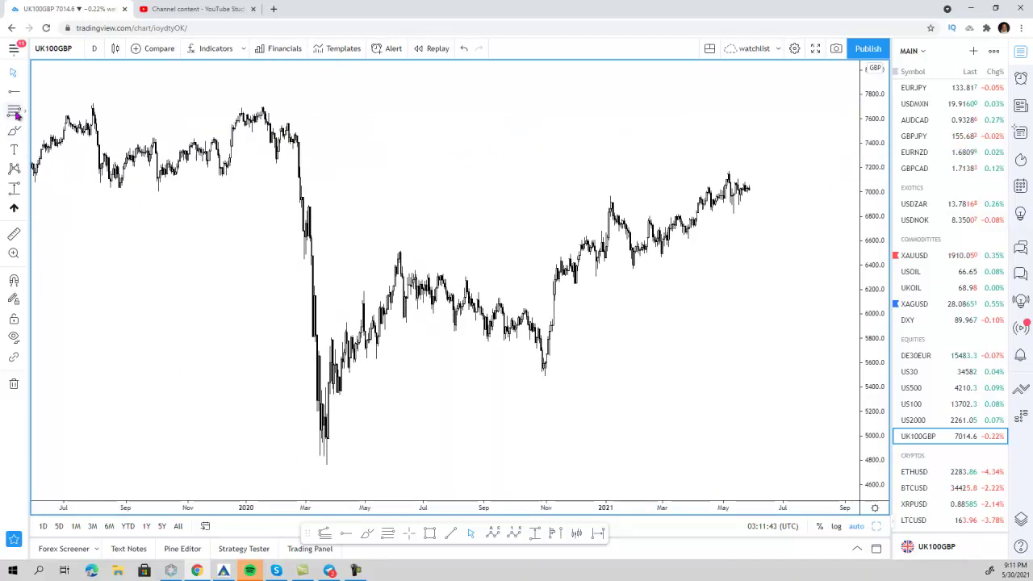
pyautogui.click(107, 188)
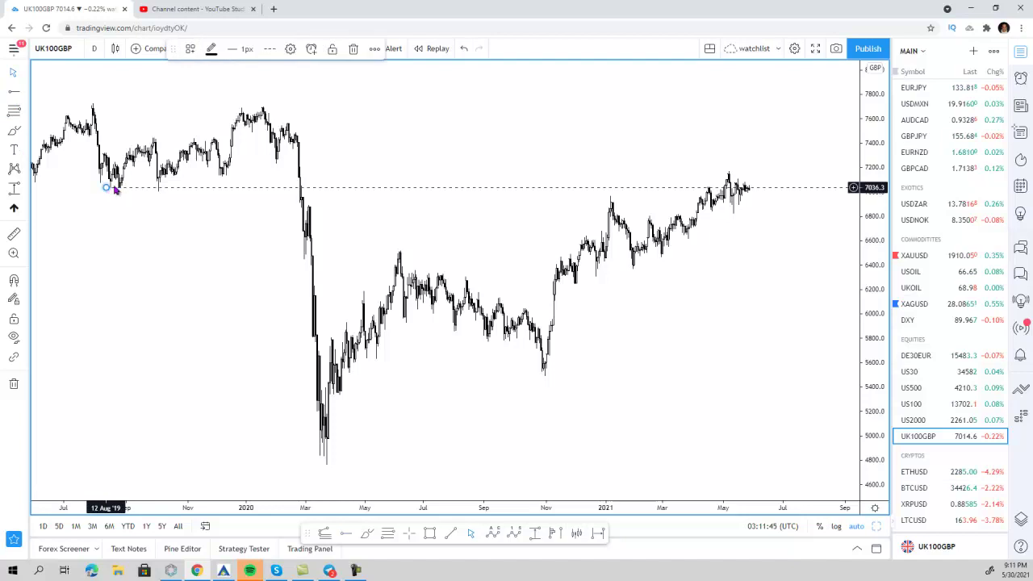
pyautogui.moveTo(169, 211); pyautogui.dragTo(217, 230)
pyautogui.click(180, 181)
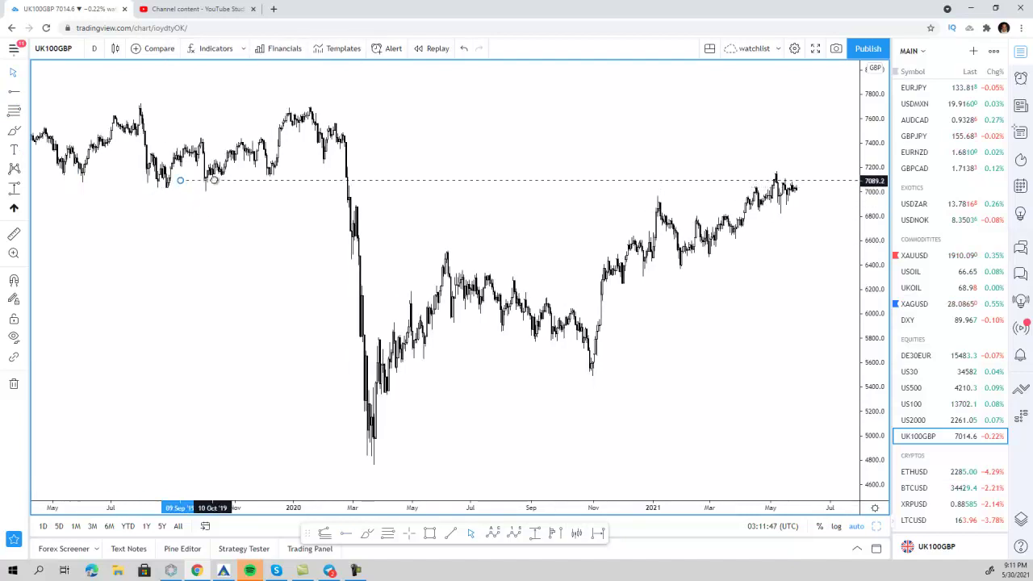
pyautogui.moveTo(655, 141); pyautogui.dragTo(611, 144)
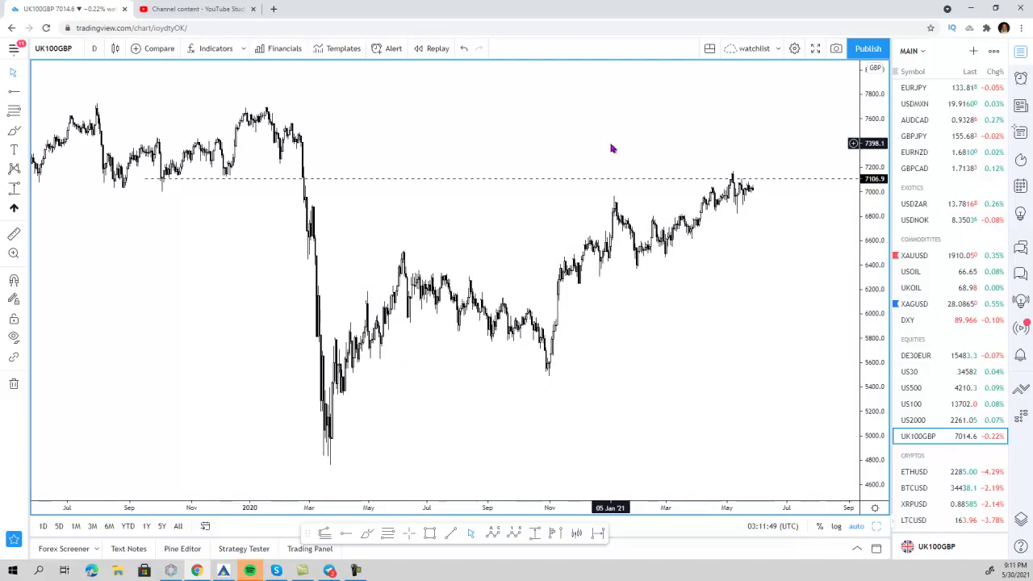
# Step: Sketch a circle around the late October 2020 low and the rise from it toward a new high beyond May 2021, and delete the sketch
pyautogui.scroll(3, 610, 144)
pyautogui.scroll(-1, 611, 145)
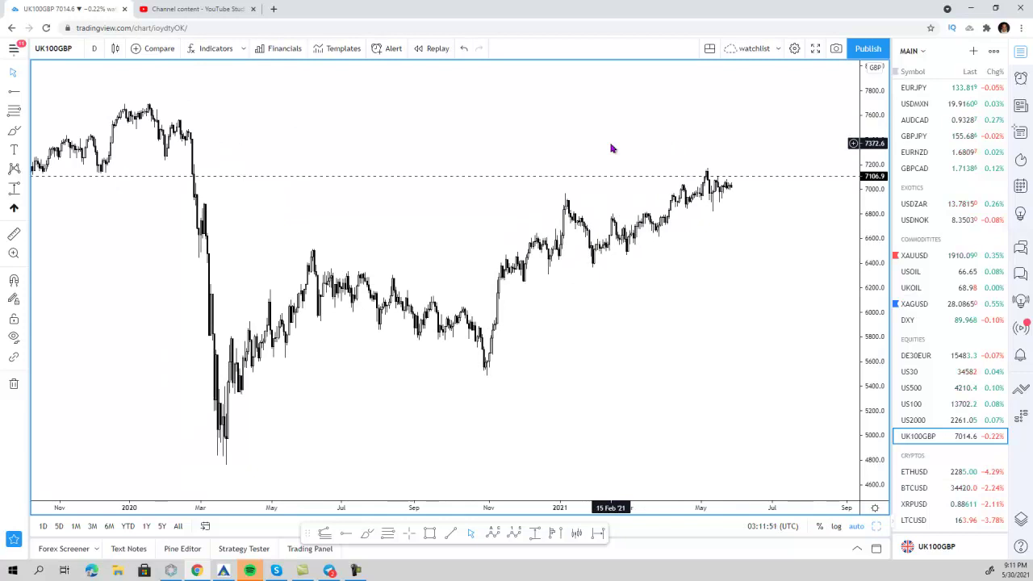
pyautogui.scroll(3, 610, 147)
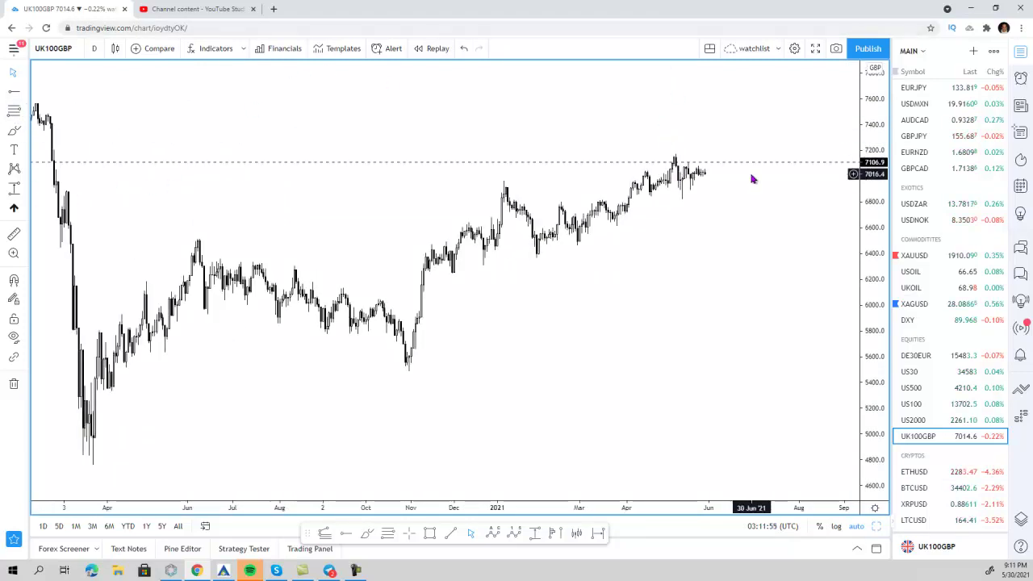
pyautogui.scroll(2, 751, 177)
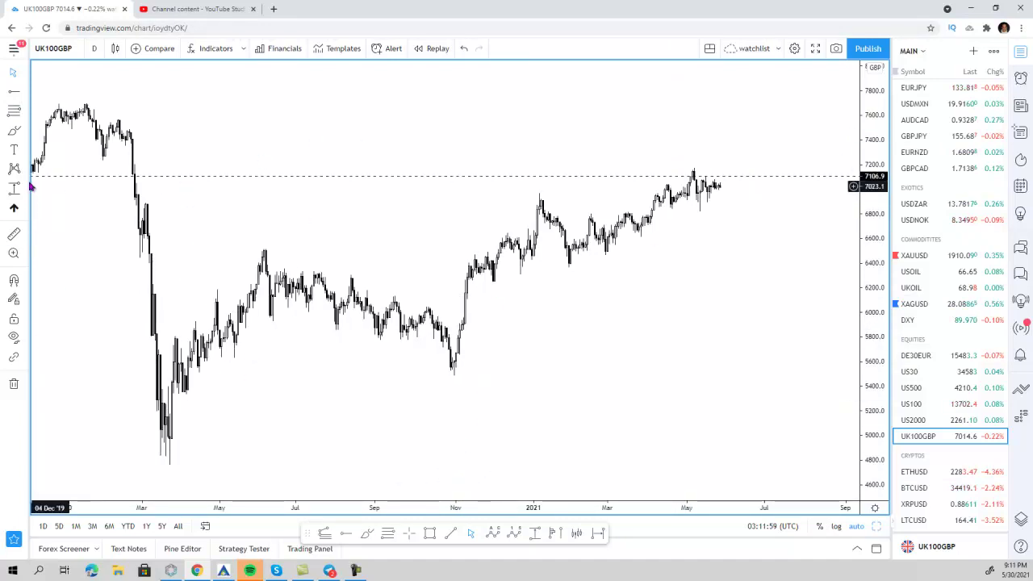
pyautogui.click(16, 132)
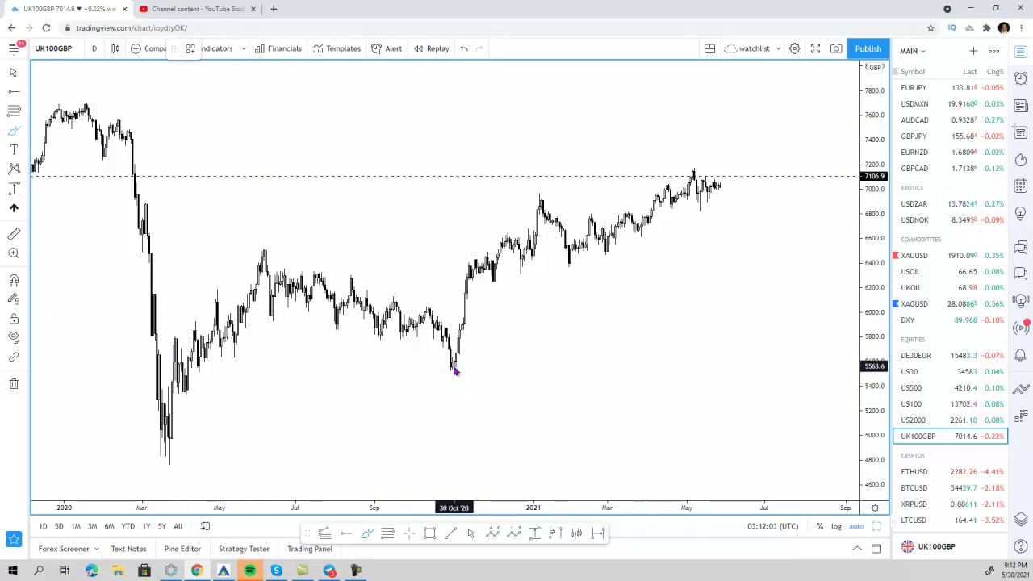
pyautogui.moveTo(443, 368)
pyautogui.mouseDown()
pyautogui.moveTo(476, 282)
pyautogui.moveTo(753, 160)
pyautogui.mouseUp()
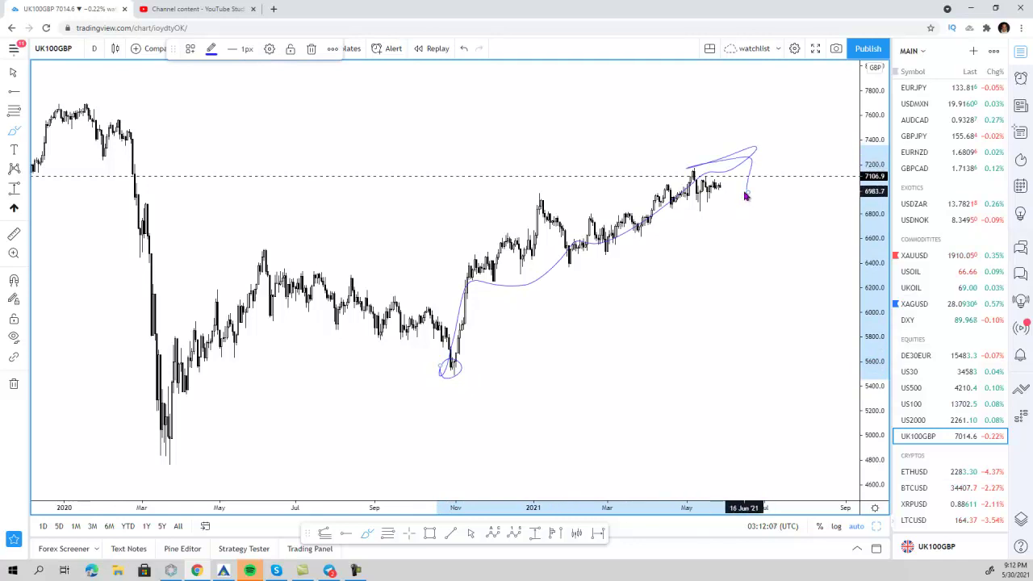
pyautogui.press('Delete')
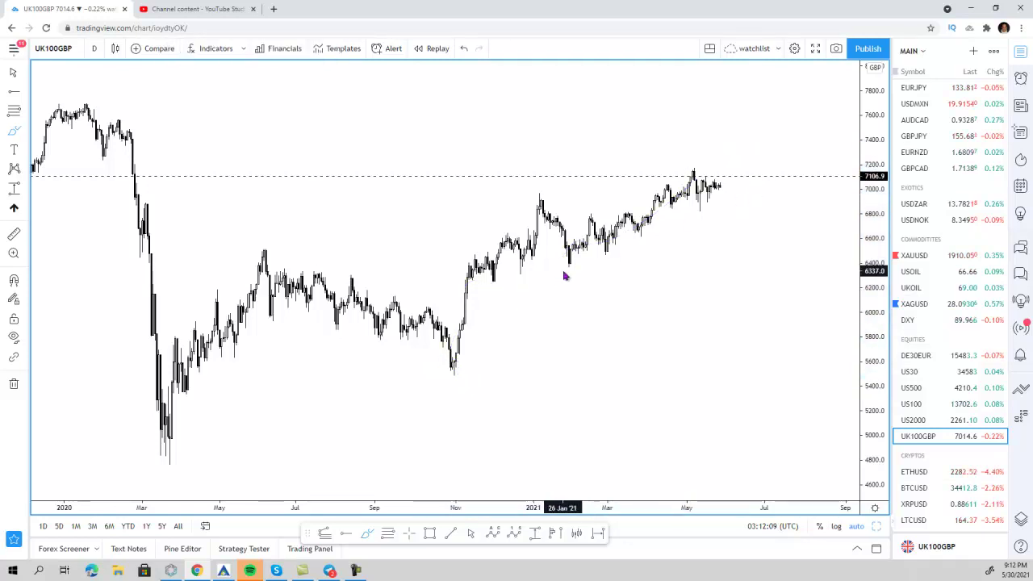
# Step: Sketch two converging rising lines below the lows and above the highs of January to May 2021, and delete both
pyautogui.moveTo(565, 269); pyautogui.dragTo(764, 190)
pyautogui.moveTo(532, 198); pyautogui.dragTo(730, 175)
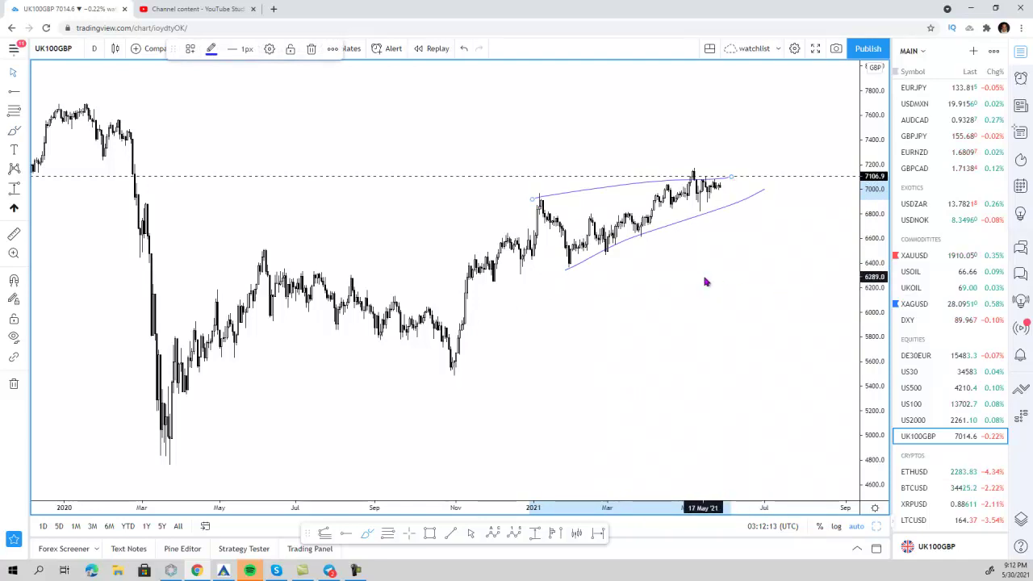
pyautogui.press('Delete')
pyautogui.press('Escape')
pyautogui.click(673, 224)
pyautogui.press('Delete')
# Step: Draw a rising trend line from the 30 October 2020 low under the May 2021 low into July, and extend its lower end slightly past the starting low
pyautogui.scroll(-1, 674, 224)
pyautogui.scroll(-2, 675, 229)
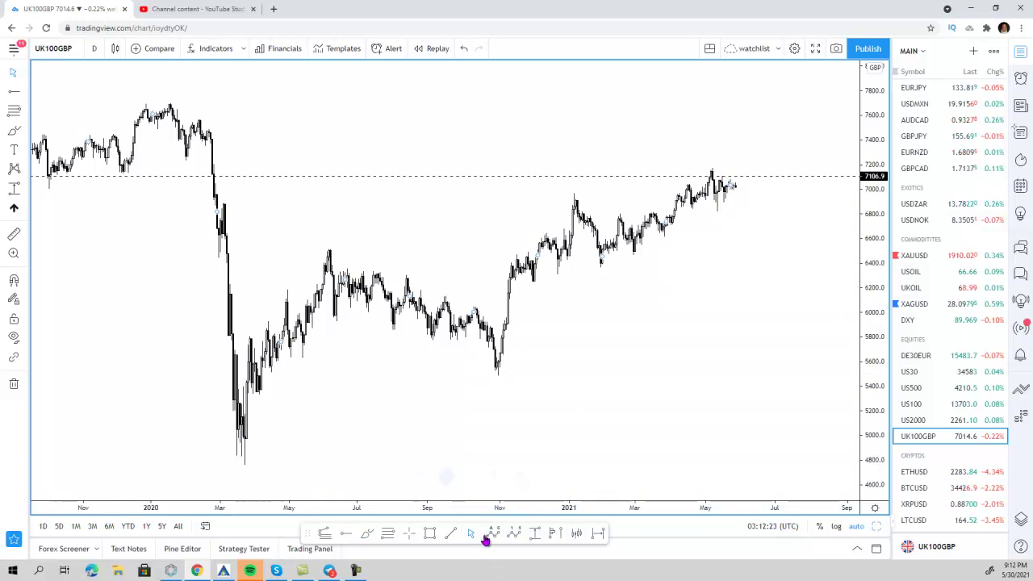
pyautogui.click(449, 534)
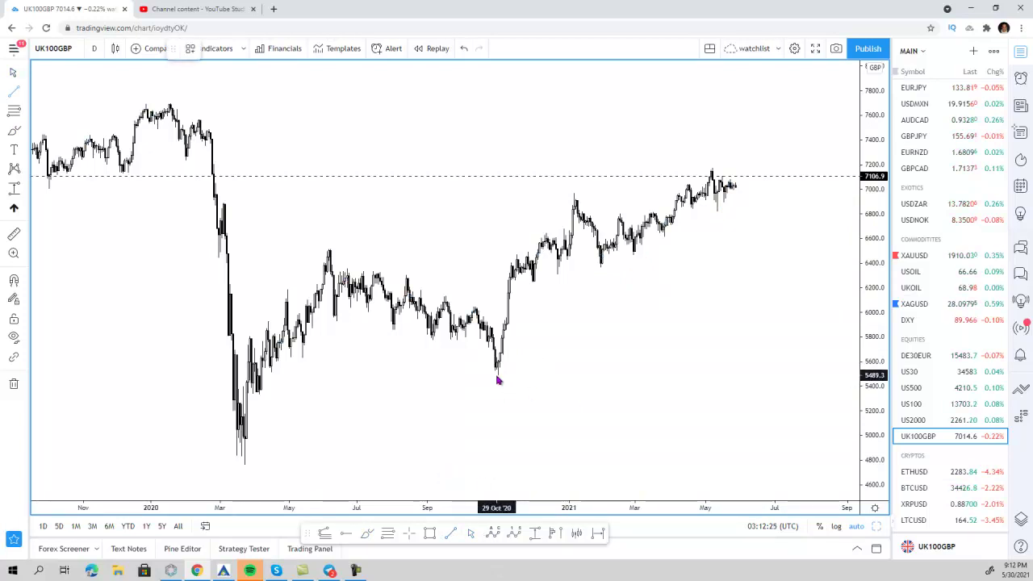
pyautogui.click(498, 376)
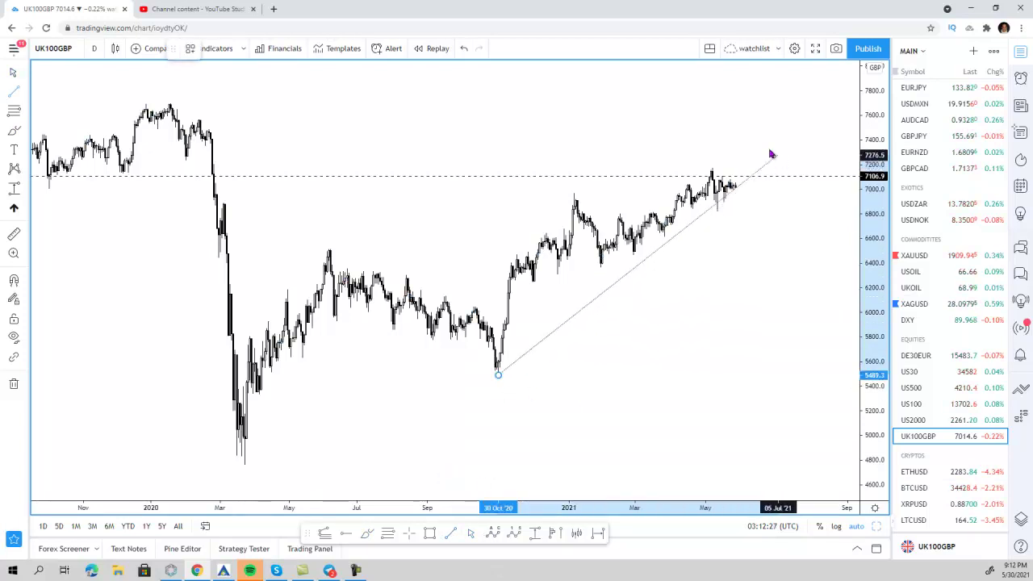
pyautogui.click(803, 151)
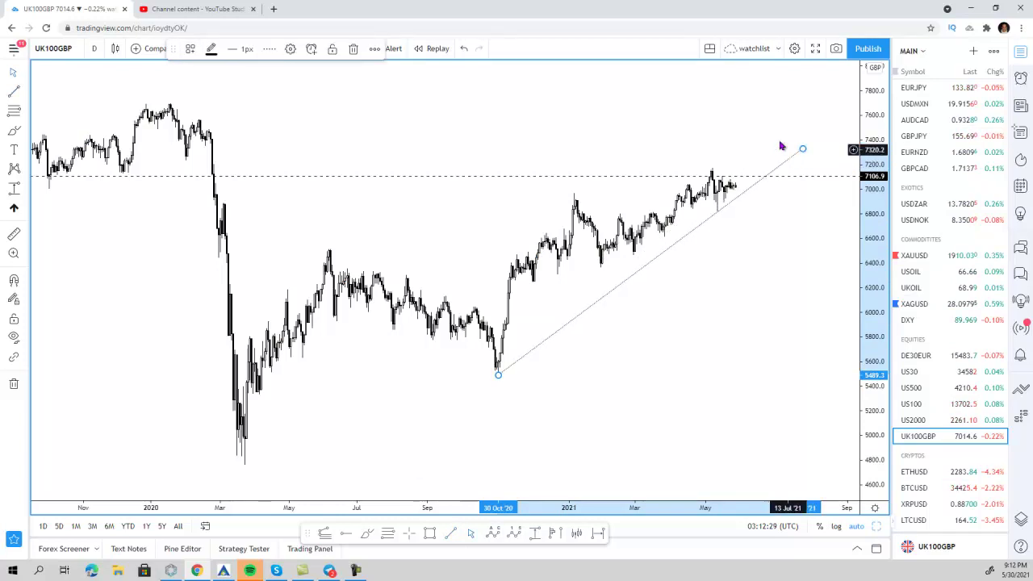
pyautogui.moveTo(498, 376); pyautogui.dragTo(490, 387)
pyautogui.click(732, 245)
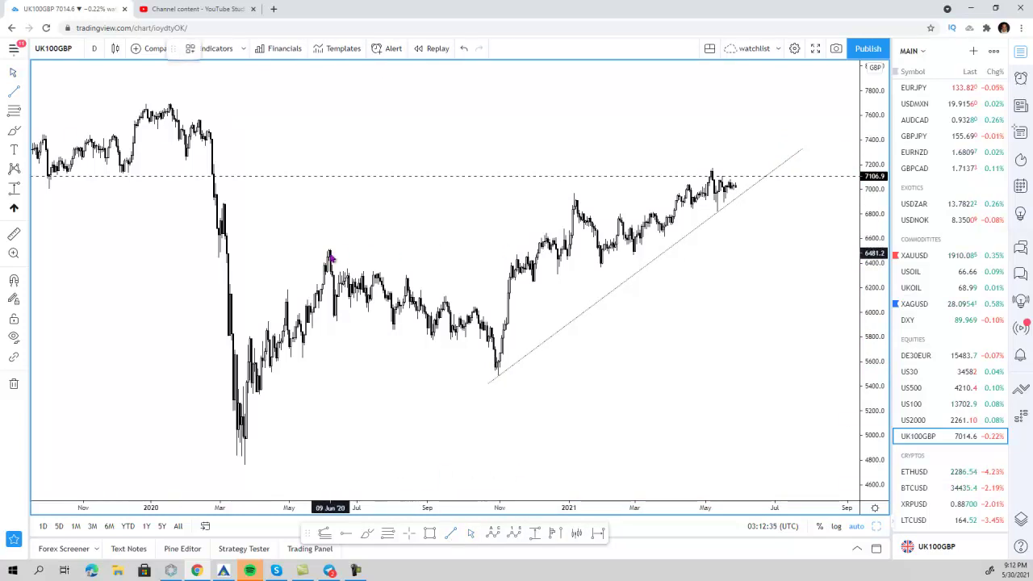
# Step: Draw an upper trend line from the June 2020 high across the January and May 2021 highs to mid-June 2021
pyautogui.click(330, 248)
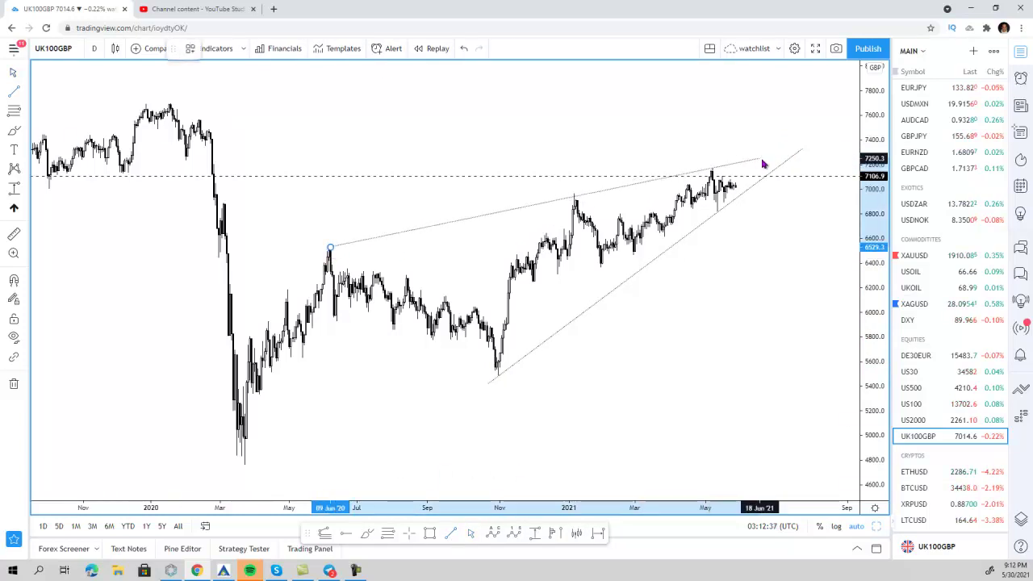
pyautogui.click(766, 162)
pyautogui.scroll(-3, 798, 222)
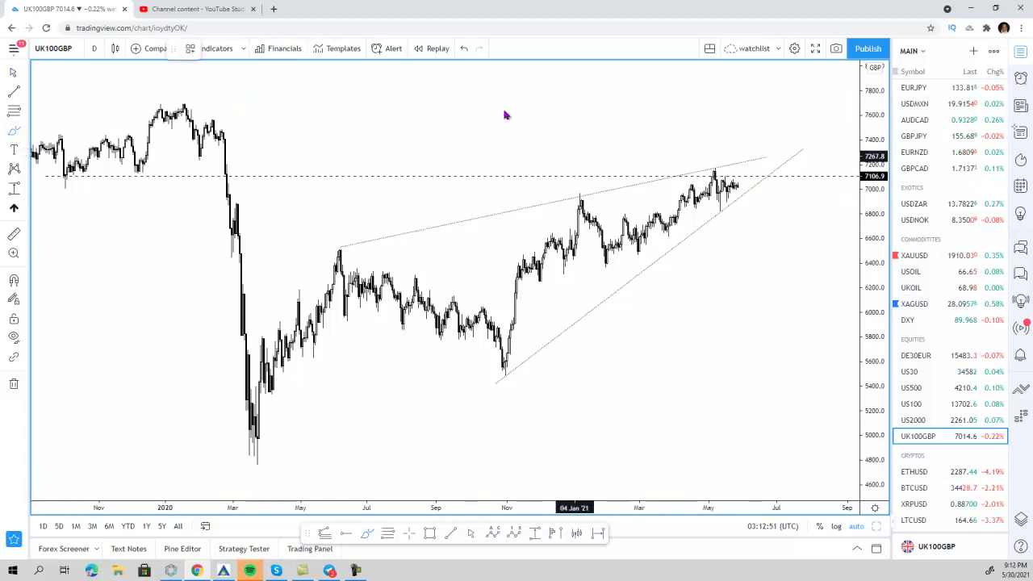
# Step: Place a horizontal ray at the January 2021 high and move it to the mid-March 2021 highs at 6813.3
pyautogui.click(347, 535)
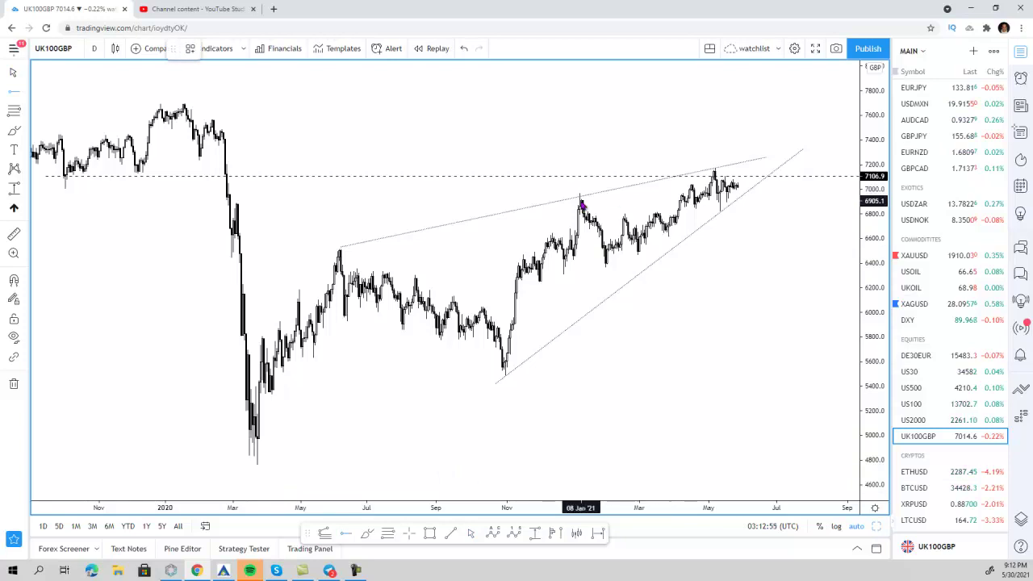
pyautogui.click(579, 199)
pyautogui.moveTo(598, 200); pyautogui.dragTo(669, 214)
pyautogui.click(738, 306)
pyautogui.scroll(6, 738, 306)
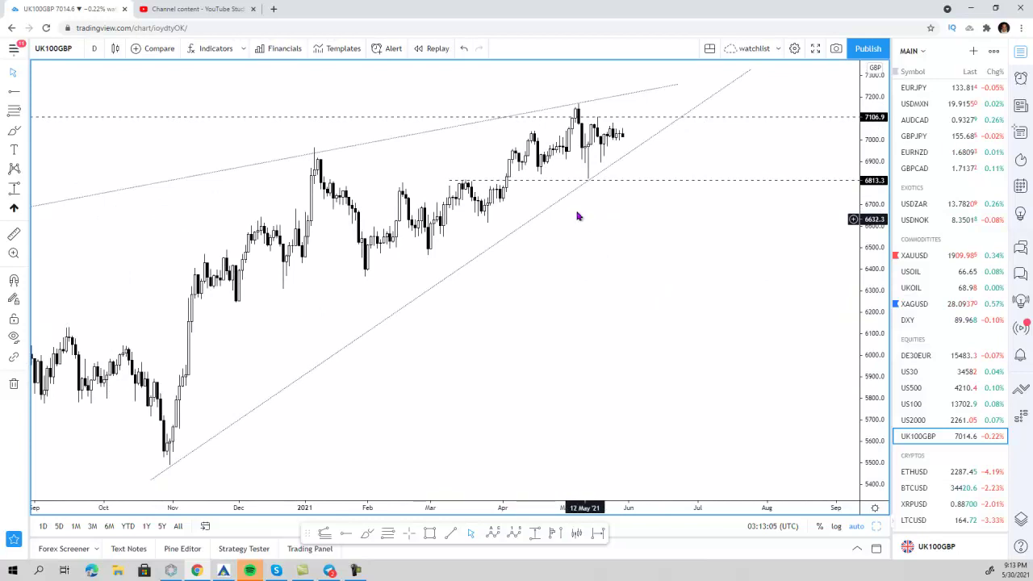
# Step: Sketch marks at the May 2021 low near the 6813.3 ray and beneath the latest candles, and delete them
pyautogui.click(14, 130)
pyautogui.moveTo(594, 177)
pyautogui.mouseDown()
pyautogui.moveTo(436, 171)
pyautogui.moveTo(589, 181)
pyautogui.mouseUp()
pyautogui.scroll(-1, 603, 170)
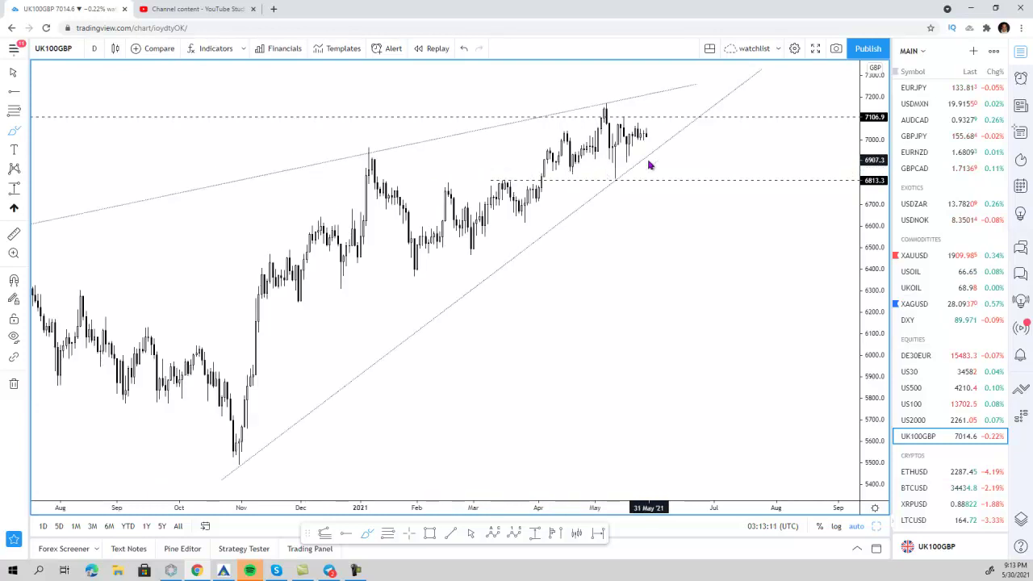
pyautogui.moveTo(629, 165)
pyautogui.mouseDown()
pyautogui.moveTo(659, 140)
pyautogui.moveTo(644, 139)
pyautogui.moveTo(663, 187)
pyautogui.mouseUp()
pyautogui.press('Delete')
pyautogui.press('Delete')
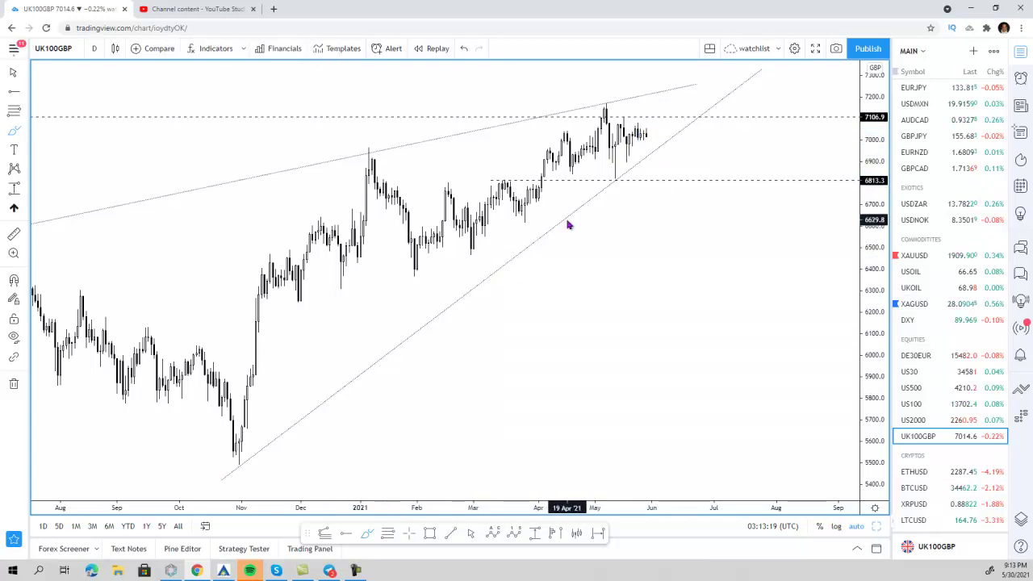
# Step: Delete the lower and upper trend lines that form the rising wedge
pyautogui.click(752, 79)
pyautogui.rightClick(752, 79)
pyautogui.press('Delete')
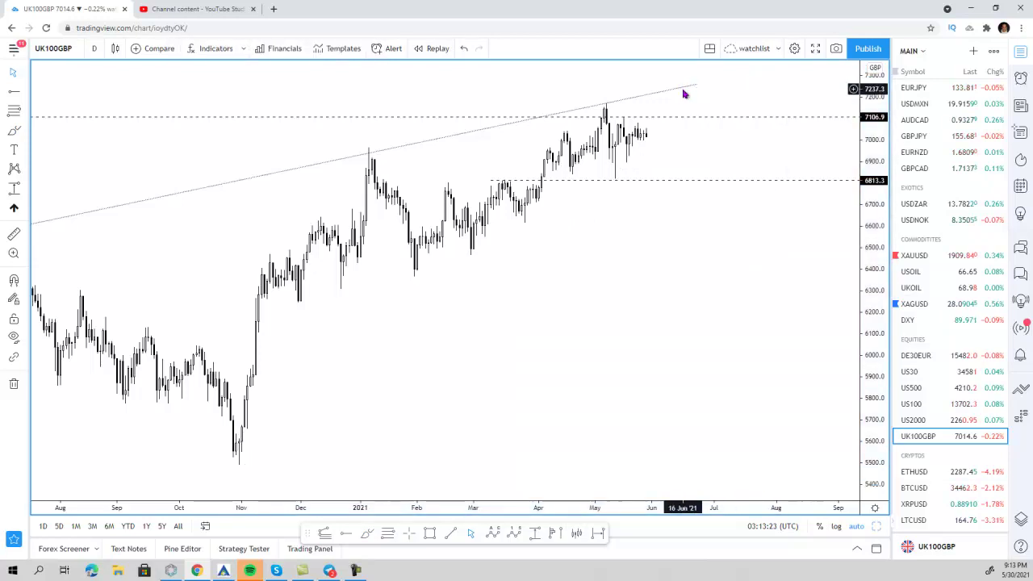
pyautogui.press('Delete')
# Step: Sketch a loop around the May 2021 low at the 6813.3 ray and a mark on earlier price action, and delete both
pyautogui.click(370, 536)
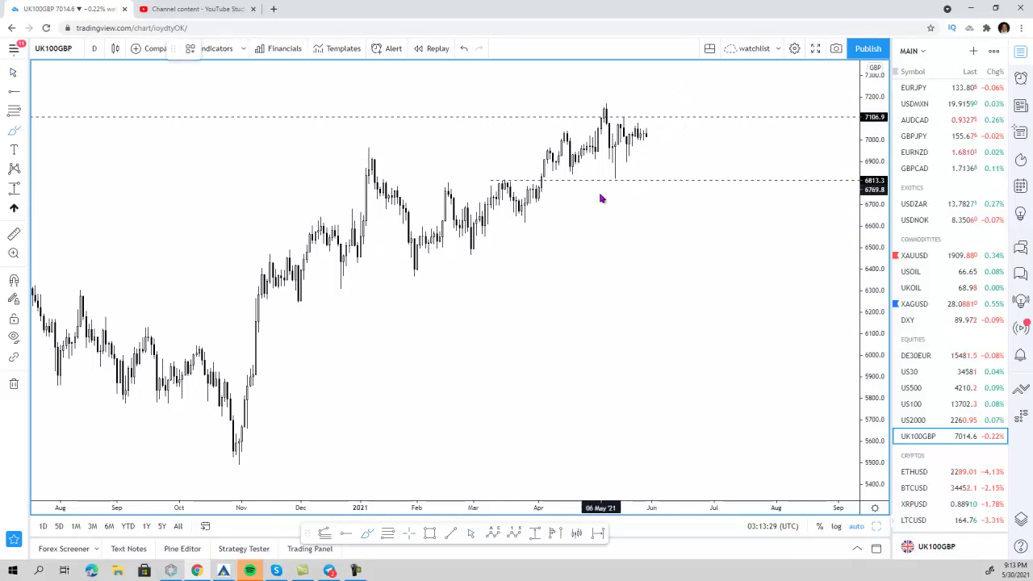
pyautogui.moveTo(611, 174)
pyautogui.mouseDown()
pyautogui.moveTo(612, 188)
pyautogui.moveTo(577, 167)
pyautogui.mouseUp()
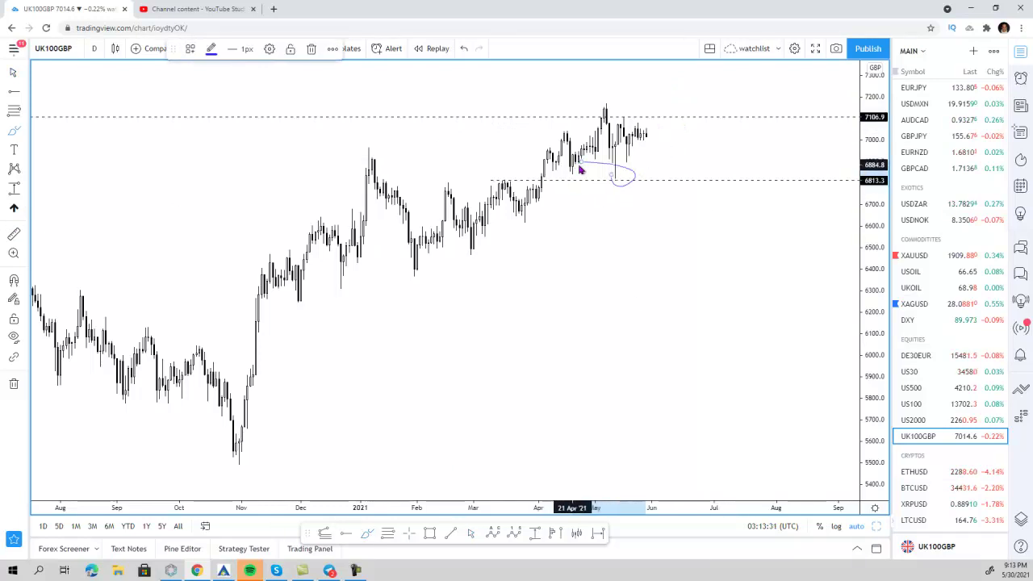
pyautogui.press('Delete')
pyautogui.scroll(2, 622, 258)
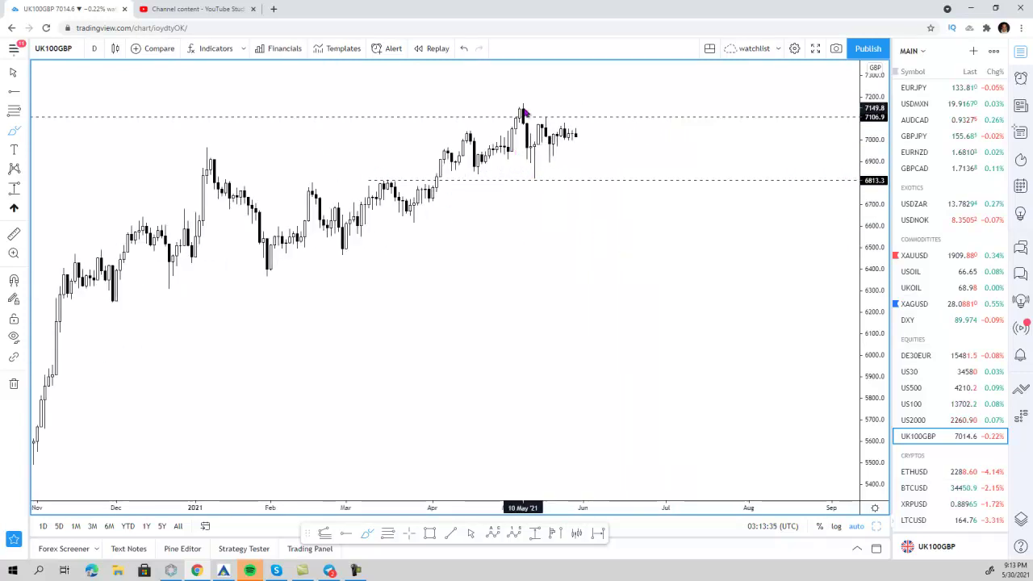
pyautogui.scroll(-2, 479, 164)
pyautogui.scroll(-3, 479, 165)
pyautogui.moveTo(284, 165)
pyautogui.mouseDown()
pyautogui.moveTo(205, 180)
pyautogui.moveTo(259, 168)
pyautogui.mouseUp()
pyautogui.press('Delete')
pyautogui.scroll(3, 257, 169)
pyautogui.scroll(2, 256, 168)
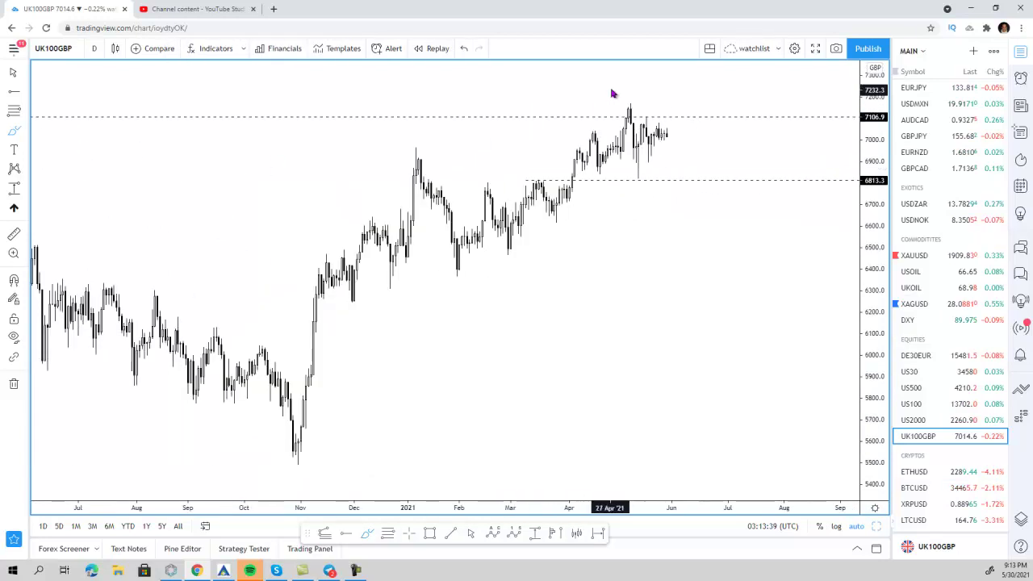
# Step: Sketch a short vertical stroke above the 7106.9 ray and a mark on the mid-May 2021 candles, and delete both
pyautogui.scroll(1, 637, 129)
pyautogui.moveTo(619, 78); pyautogui.dragTo(621, 114)
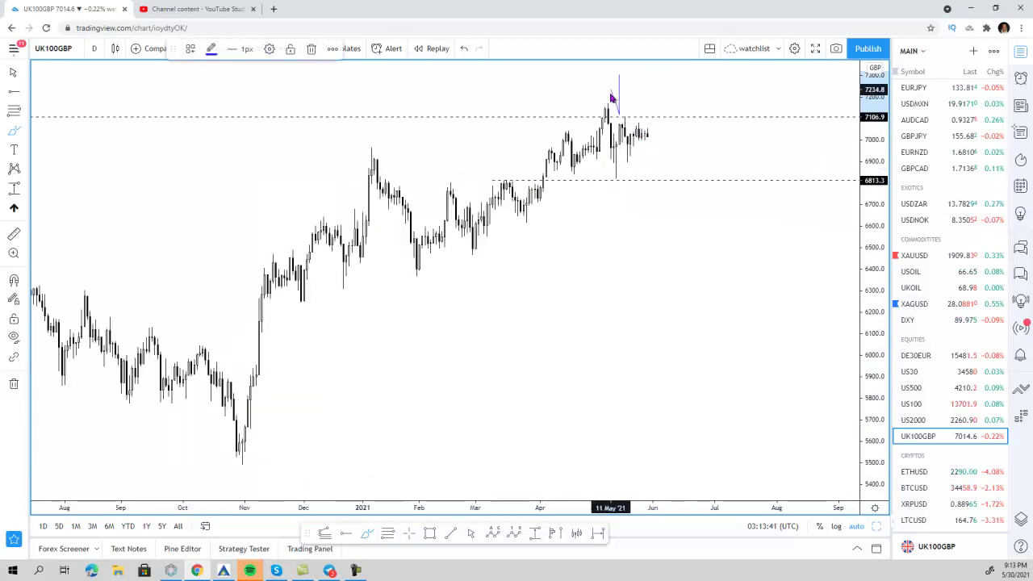
pyautogui.press('Delete')
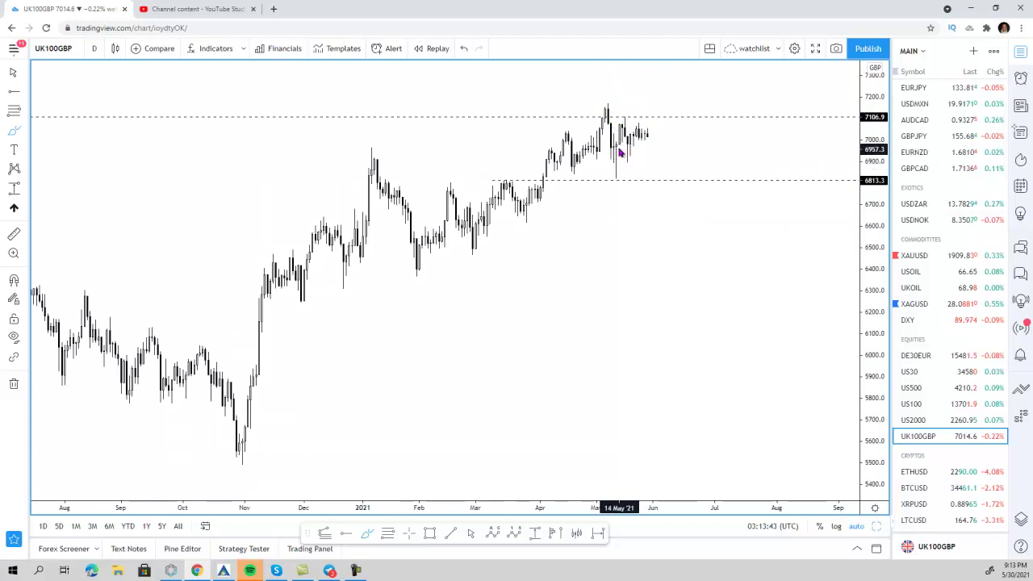
pyautogui.moveTo(620, 154); pyautogui.dragTo(615, 144)
pyautogui.press('Delete')
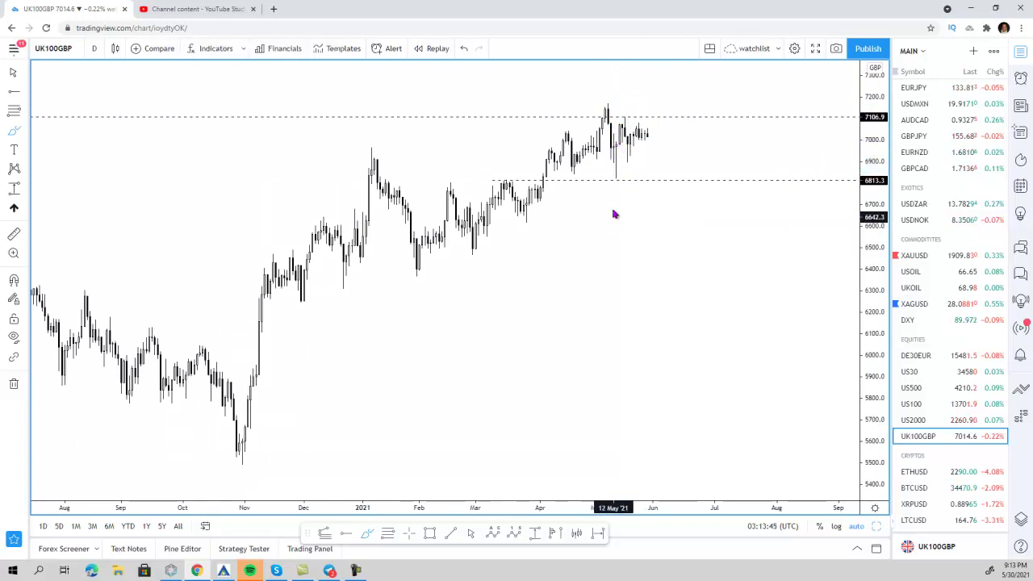
# Step: Sketch strokes along the 6813.3 ray between the March highs and the May low, and delete them
pyautogui.moveTo(513, 179); pyautogui.dragTo(628, 185)
pyautogui.press('Delete')
pyautogui.moveTo(502, 182); pyautogui.dragTo(556, 181)
pyautogui.press('Delete')
# Step: Sketch two rising strokes along the March to April 2021 advance, and delete both
pyautogui.moveTo(475, 258); pyautogui.dragTo(569, 179)
pyautogui.moveTo(491, 231)
pyautogui.mouseDown()
pyautogui.moveTo(529, 158)
pyautogui.moveTo(551, 150)
pyautogui.mouseUp()
pyautogui.press('Escape')
pyautogui.click(552, 193)
pyautogui.press('Delete')
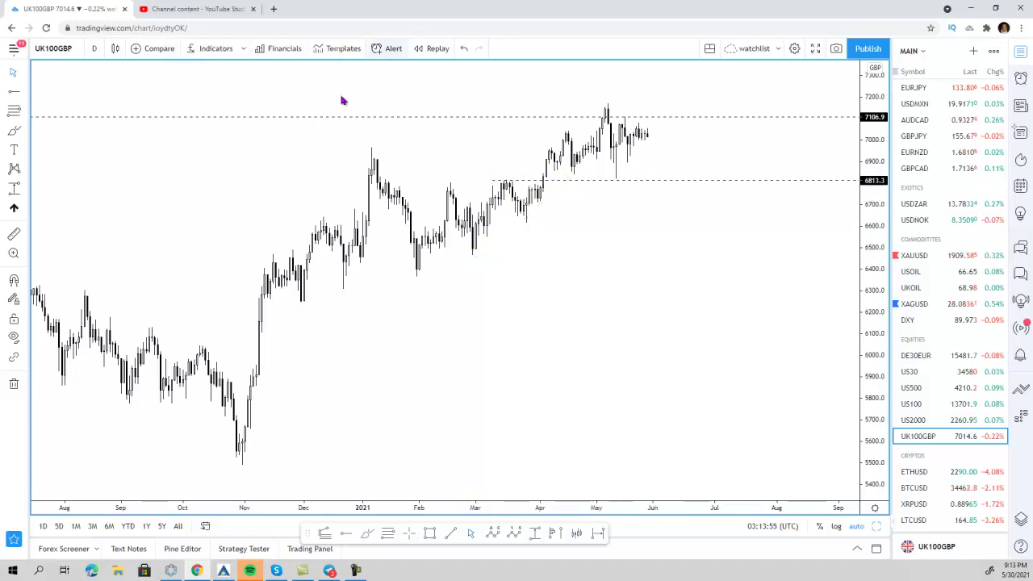
# Step: Sketch a stroke below the May 2021 candles and a fall from the latest price through the 6813.3 ray, and delete them
pyautogui.click(371, 536)
pyautogui.moveTo(625, 224)
pyautogui.mouseDown()
pyautogui.moveTo(607, 199)
pyautogui.moveTo(623, 187)
pyautogui.moveTo(529, 181)
pyautogui.moveTo(655, 177)
pyautogui.mouseUp()
pyautogui.press('Delete')
pyautogui.press('Delete')
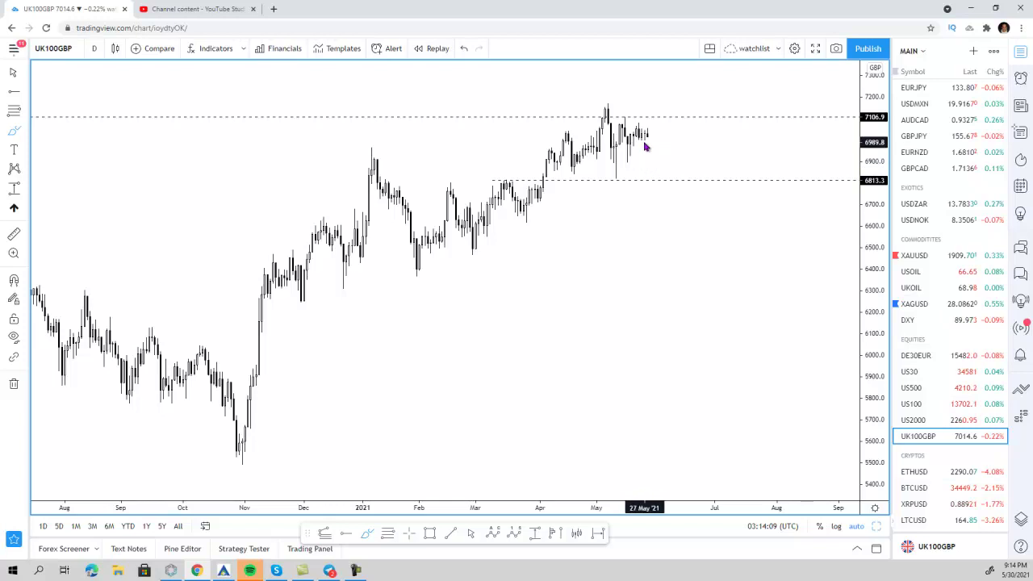
pyautogui.moveTo(642, 140)
pyautogui.mouseDown()
pyautogui.moveTo(650, 172)
pyautogui.moveTo(692, 189)
pyautogui.moveTo(685, 249)
pyautogui.moveTo(722, 222)
pyautogui.mouseUp()
pyautogui.press('Delete')
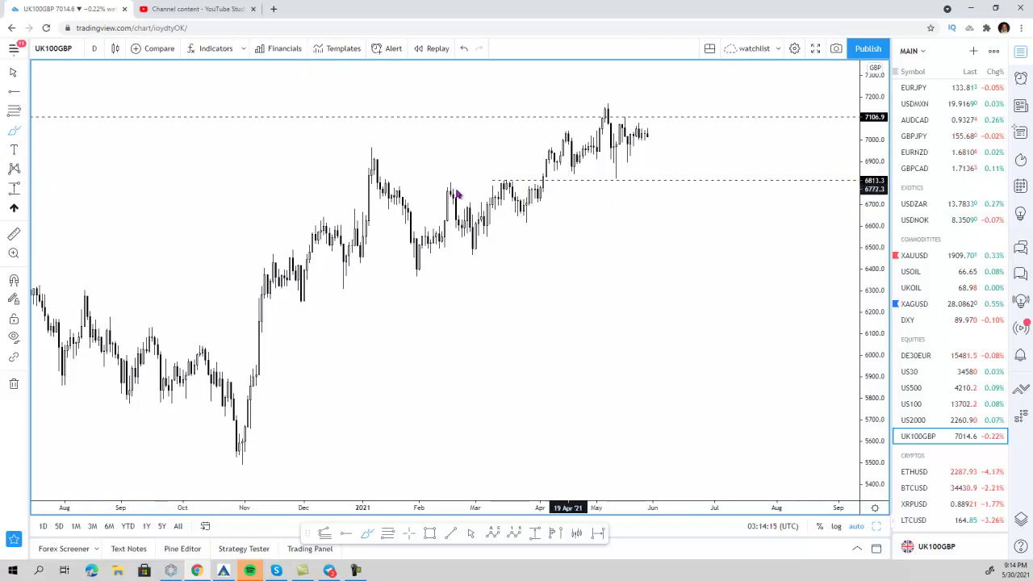
# Step: Place a horizontal ray along the February 2021 lows at 6479.8
pyautogui.click(347, 534)
pyautogui.click(430, 252)
pyautogui.click(692, 226)
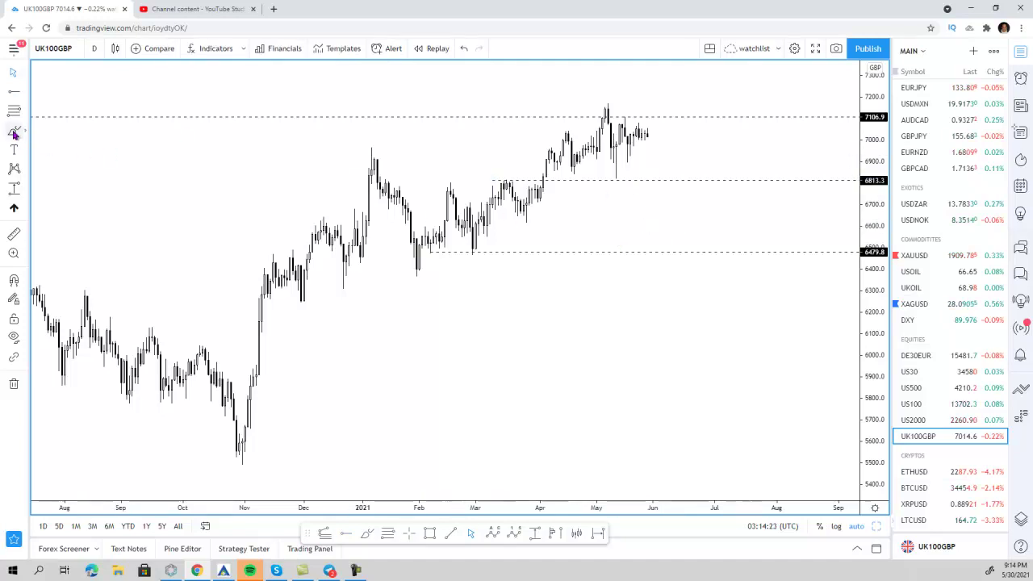
# Step: Draw a rising trend line from the late February 2021 low under the May lows up to the 7106.9 ray, and extend its lower end back to late January
pyautogui.click(469, 256)
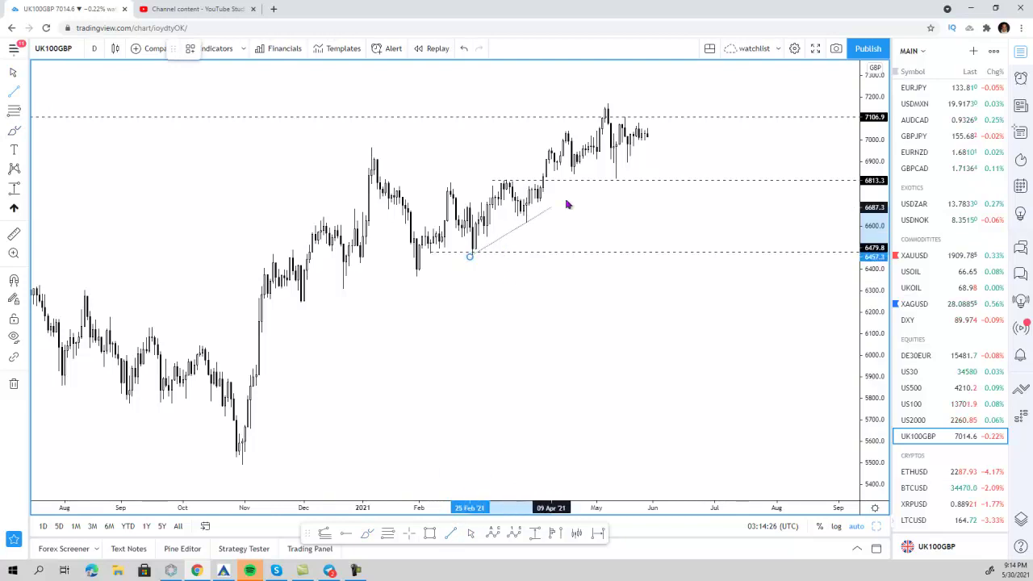
pyautogui.click(706, 117)
pyautogui.moveTo(470, 256); pyautogui.dragTo(417, 294)
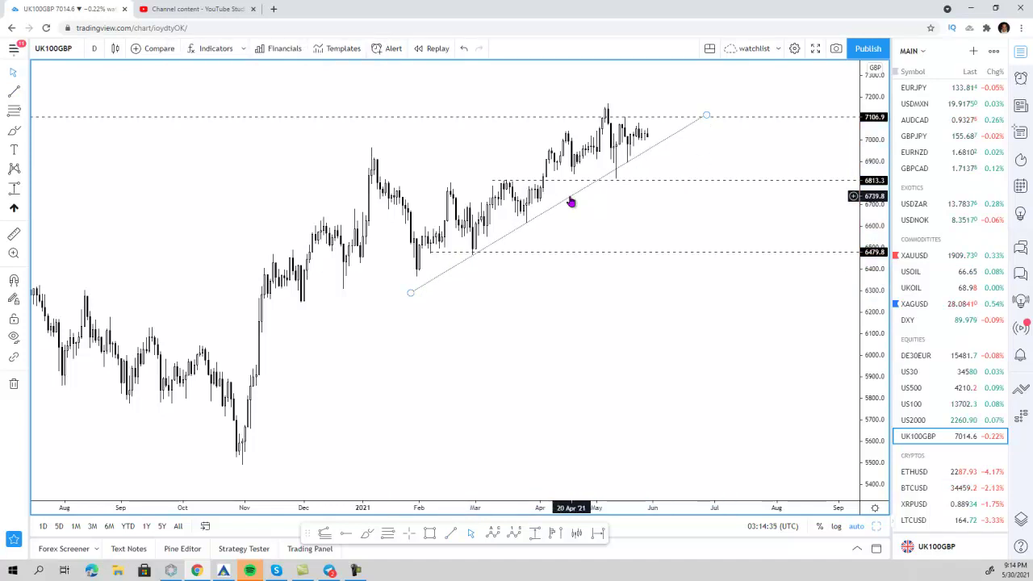
pyautogui.click(586, 226)
pyautogui.scroll(-1, 597, 220)
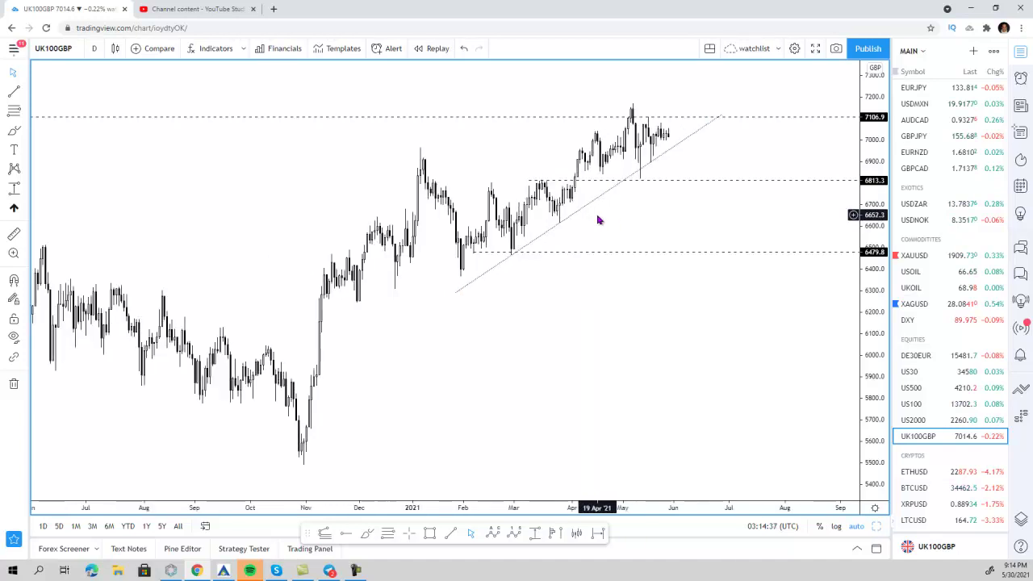